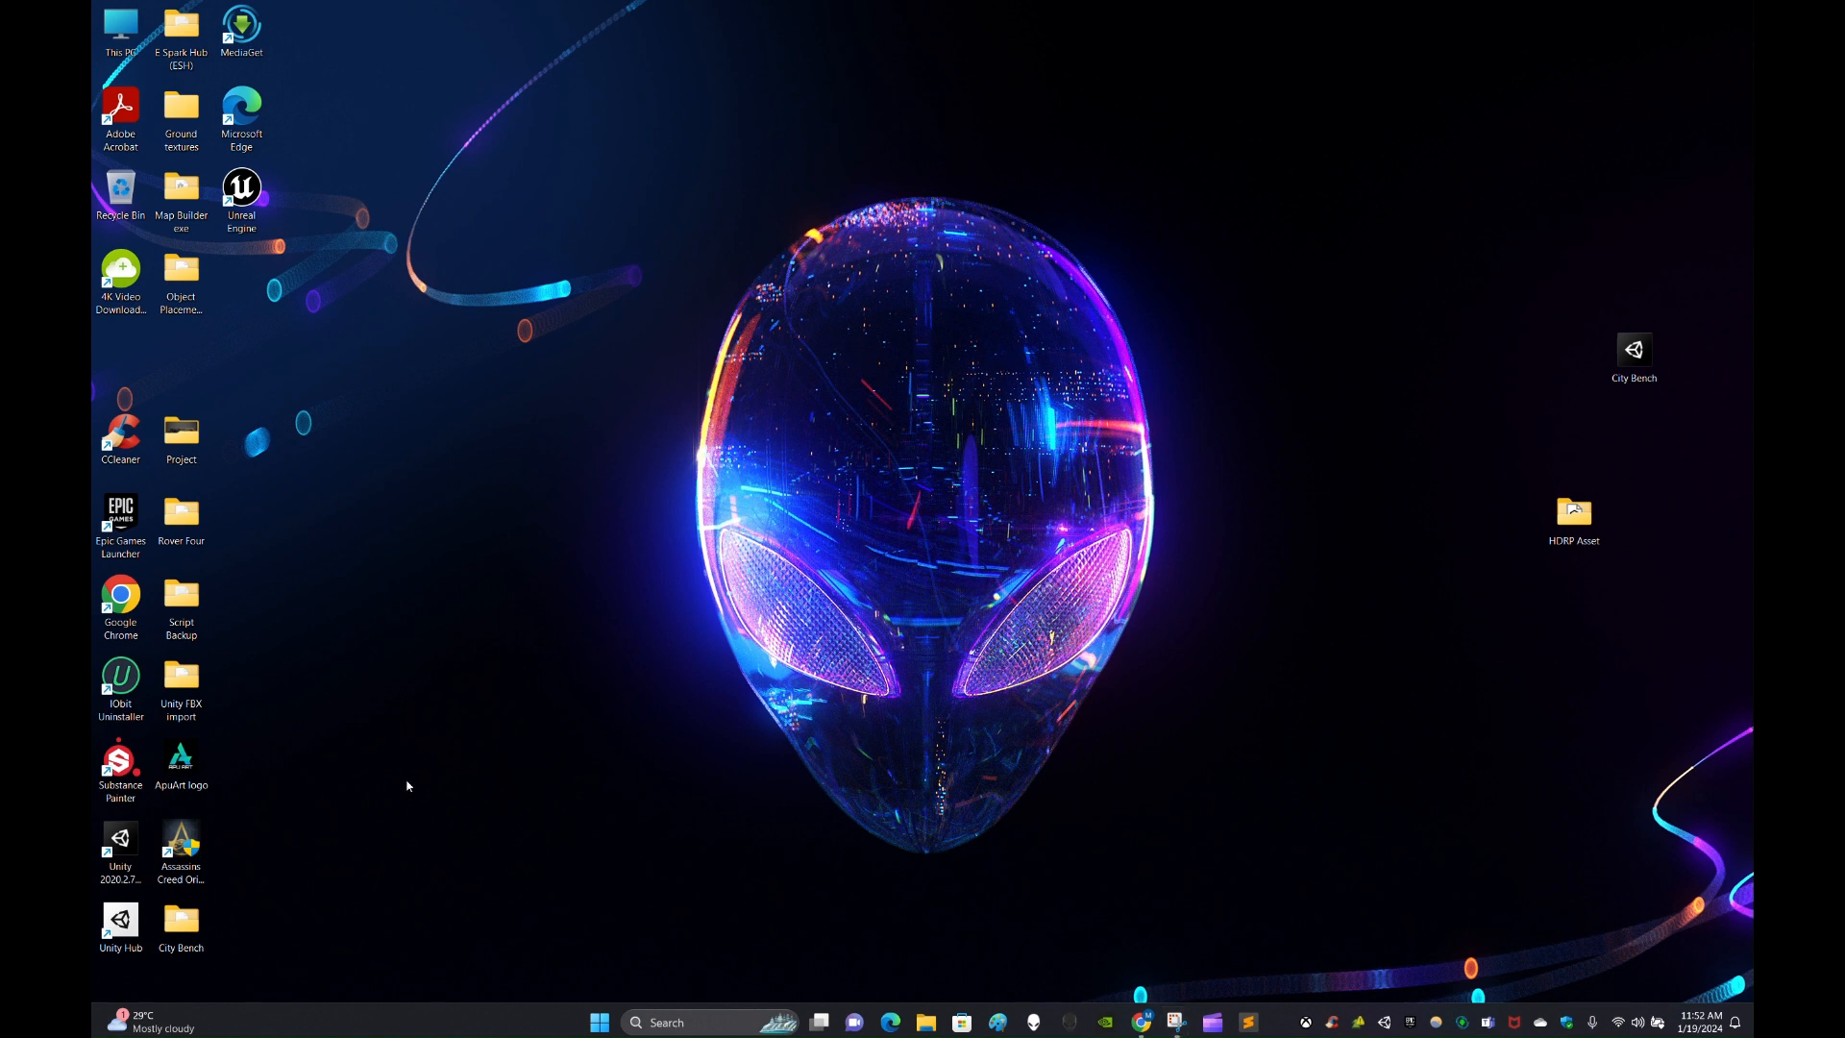
In Unity Hub, create a High Definition RP project named HDRP Asset Import with Texture in the Desktop location.
right_click(128, 924)
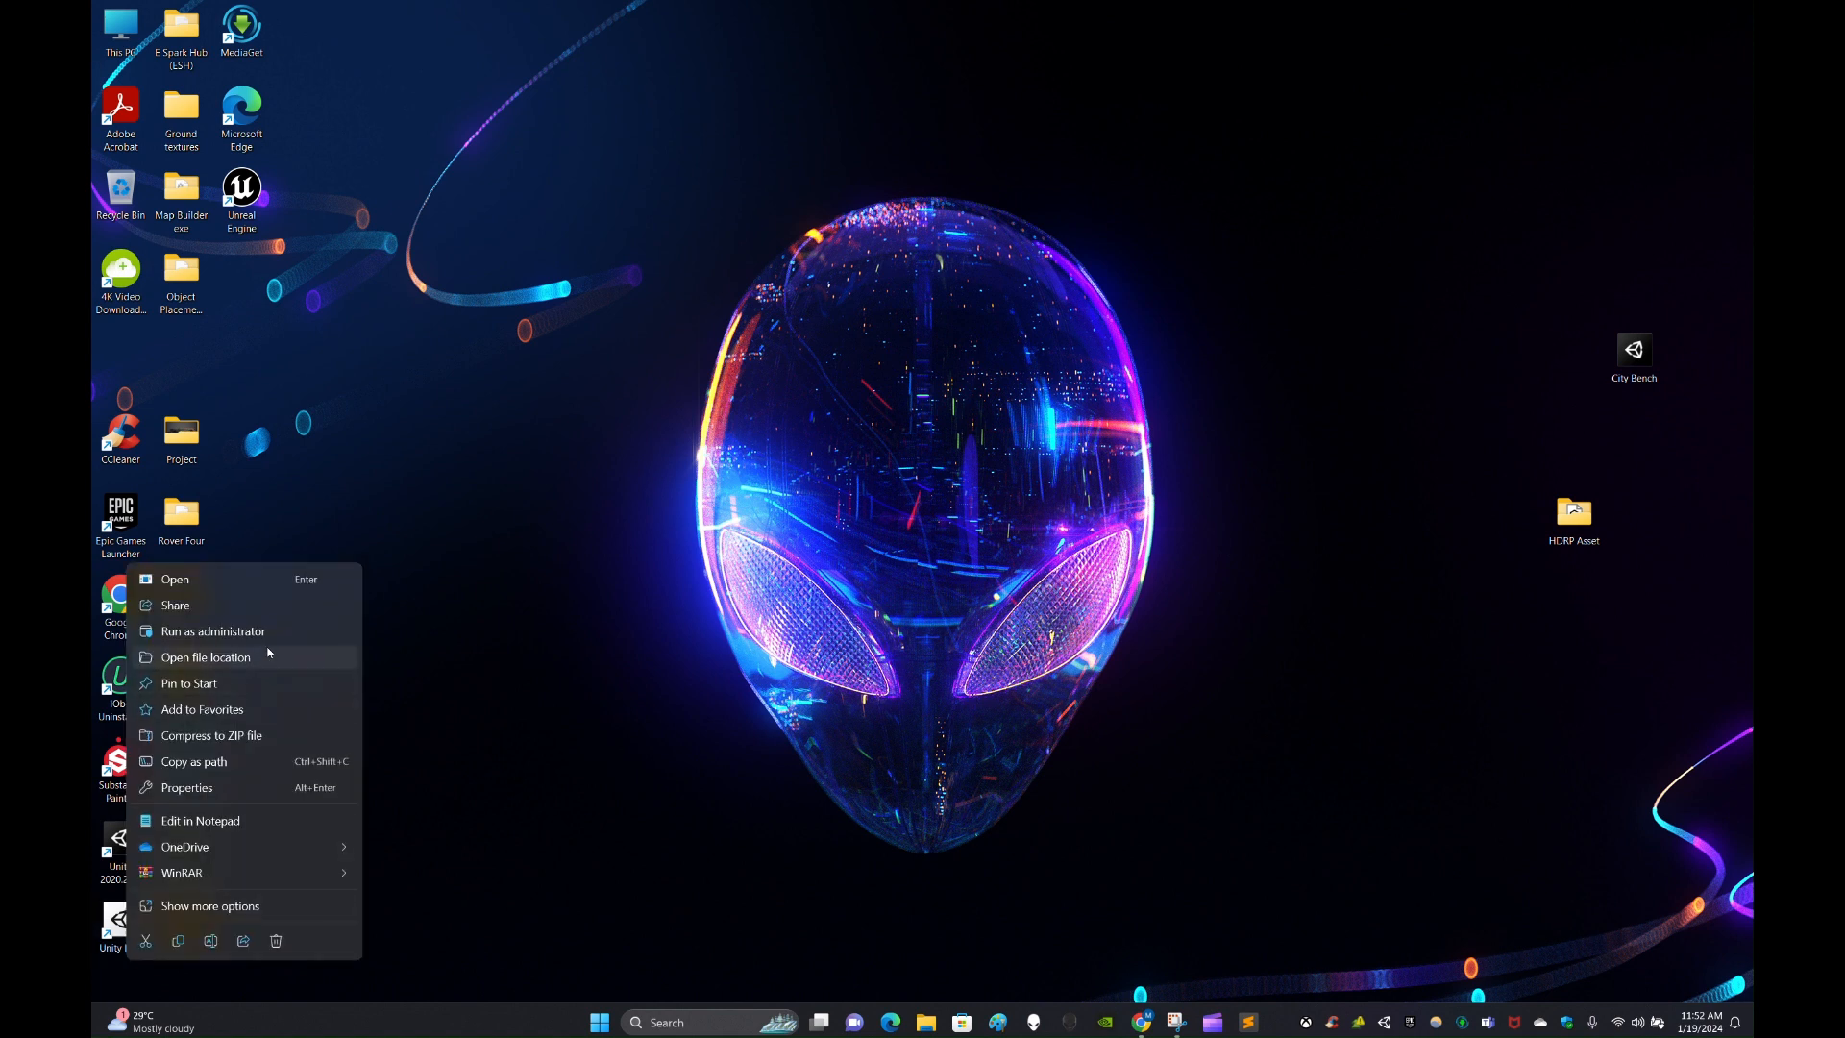
left_click(790, 730)
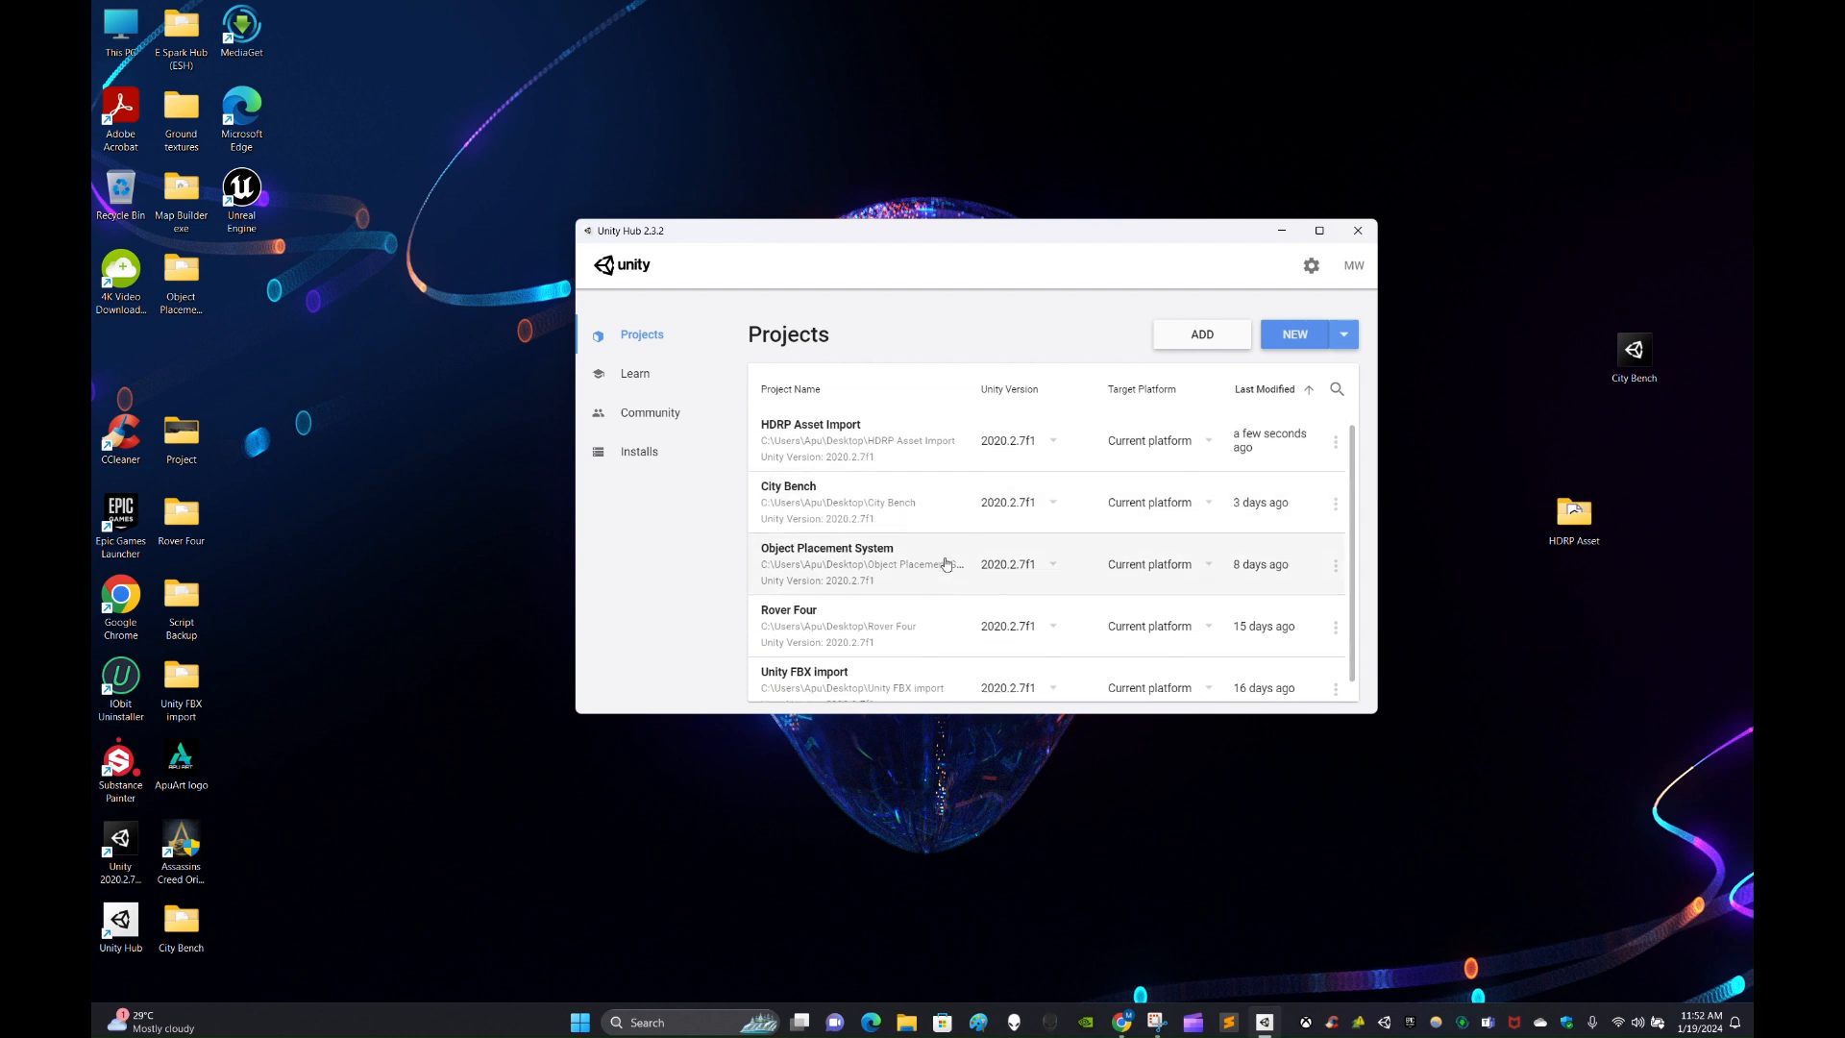
left_click(1298, 333)
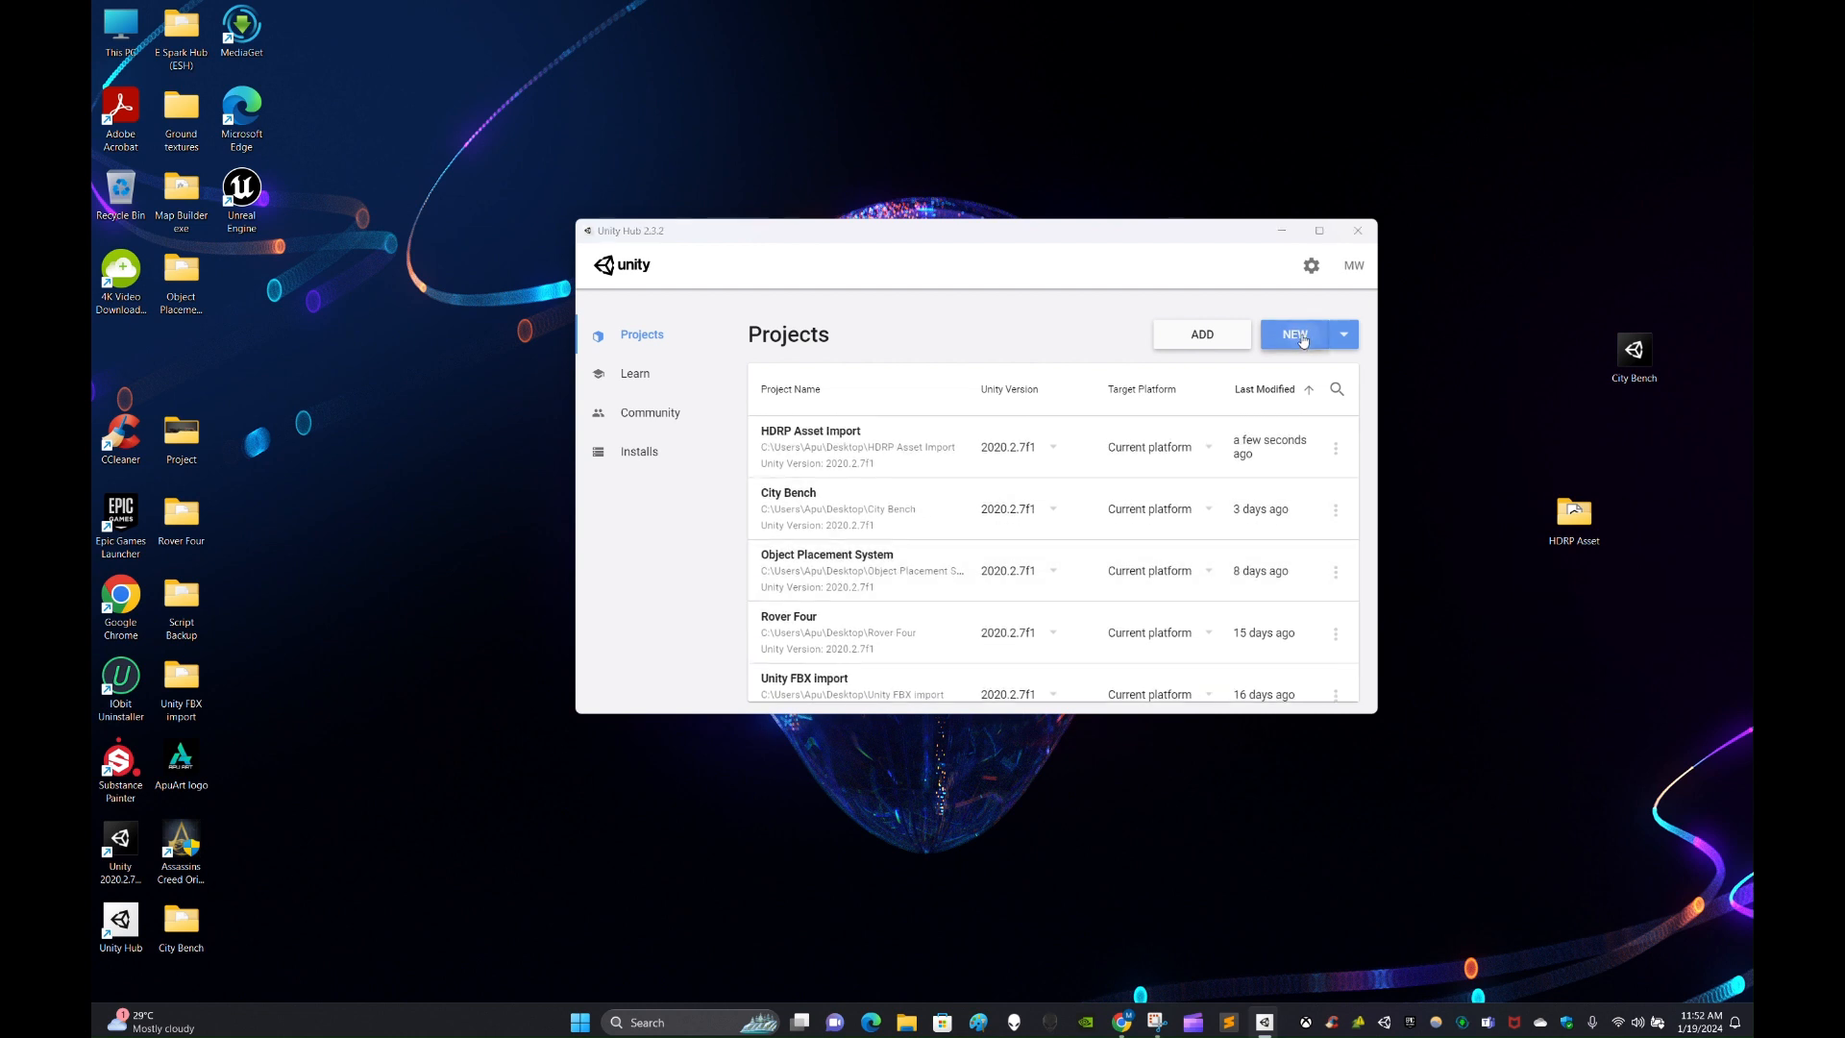
triple_click(943, 310)
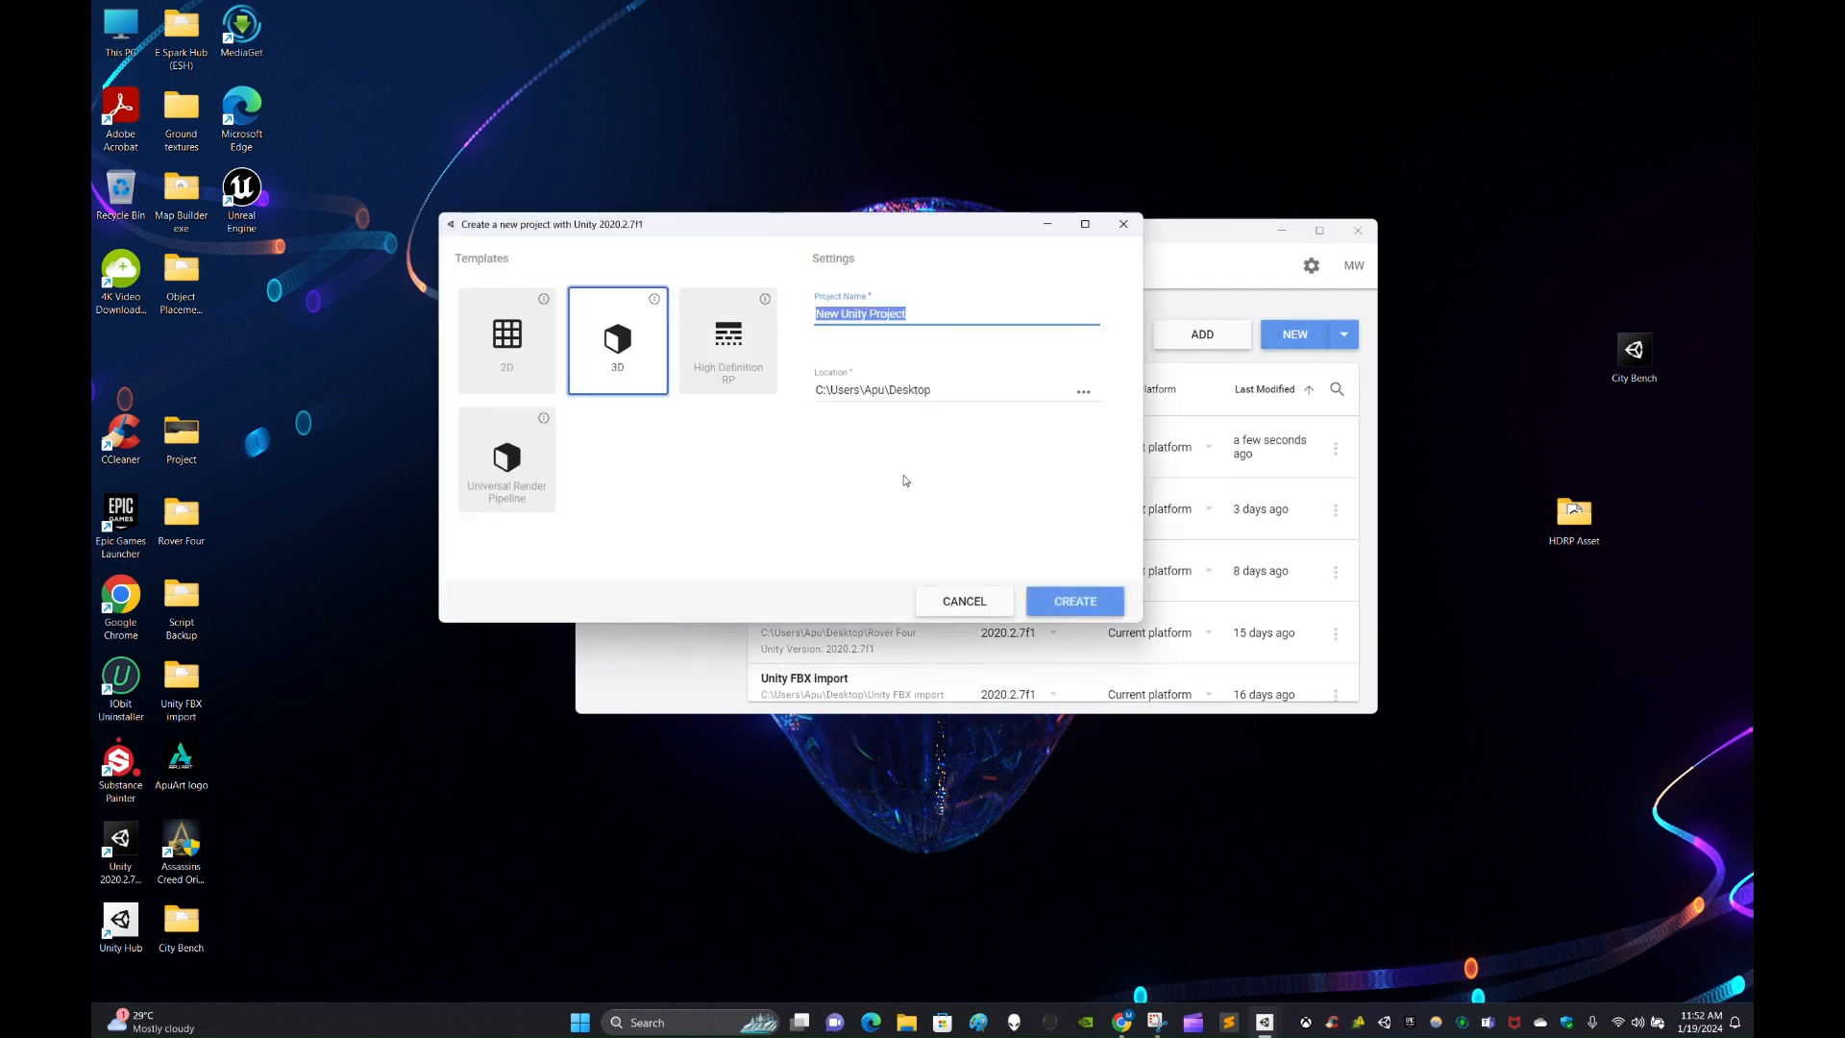
key("BackSpace")
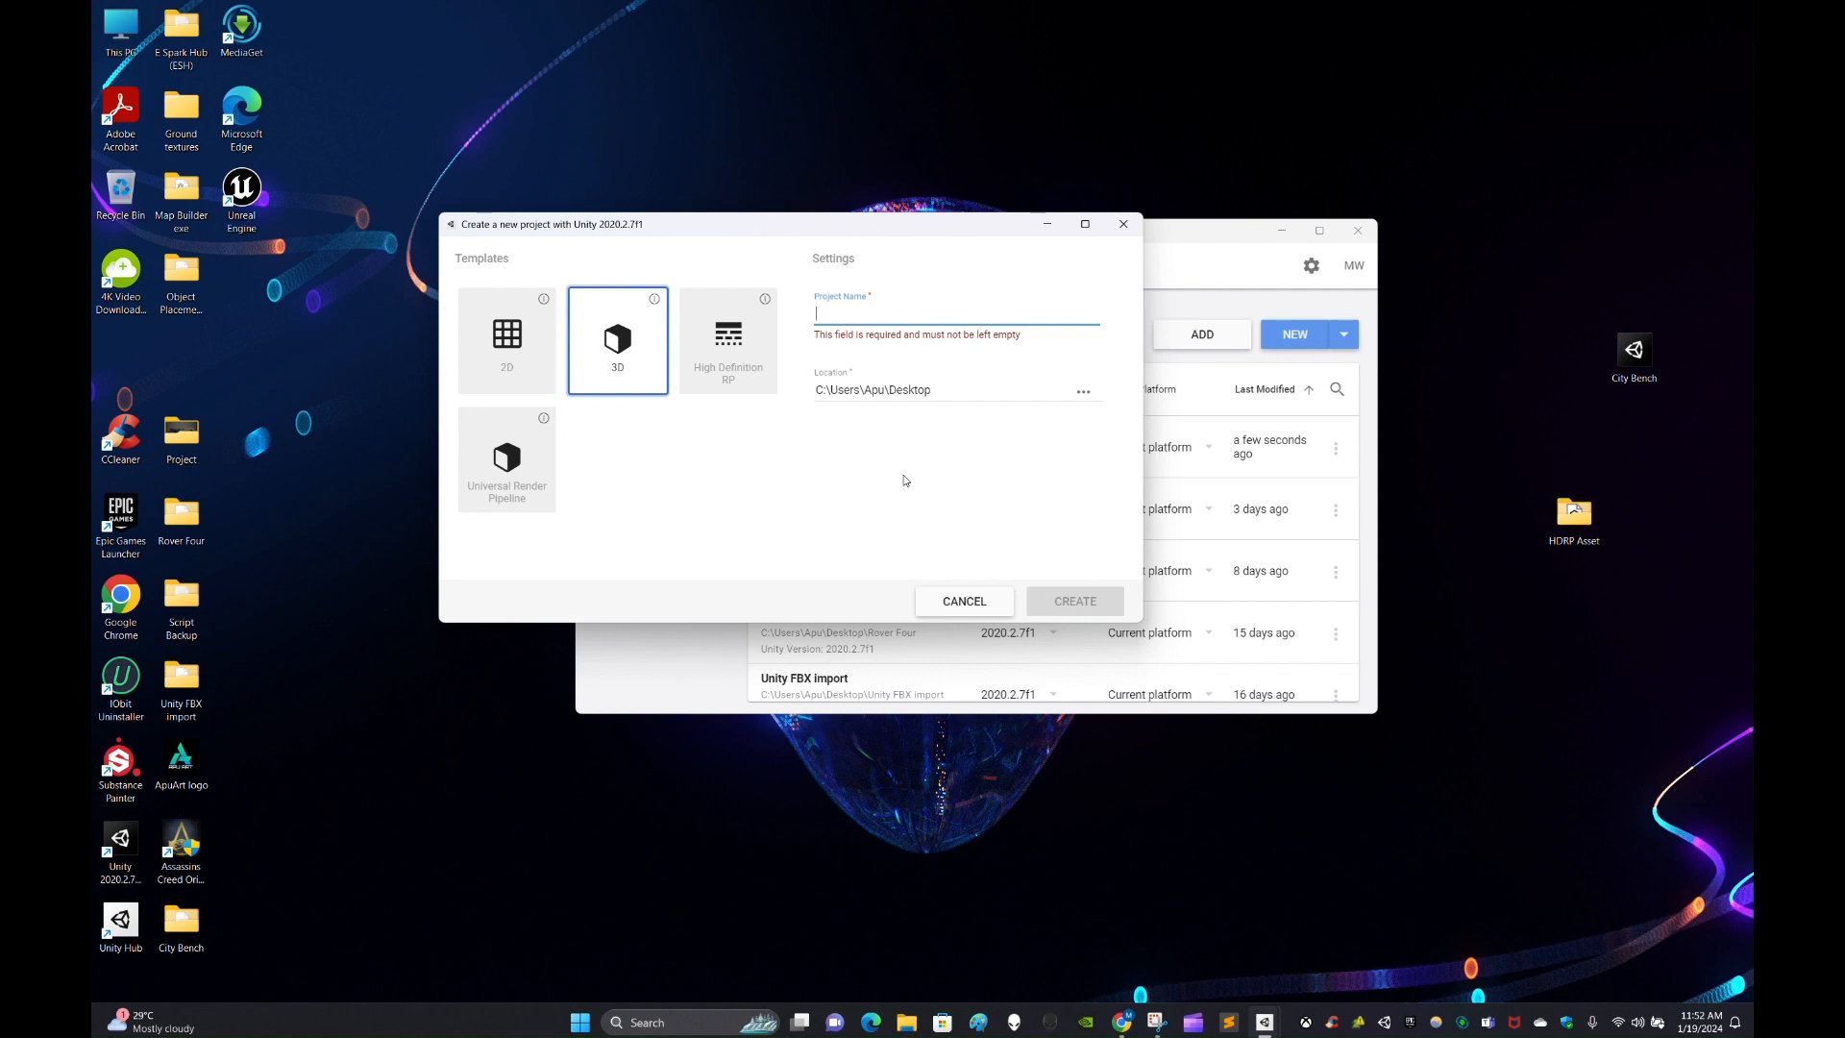
type("HDRP")
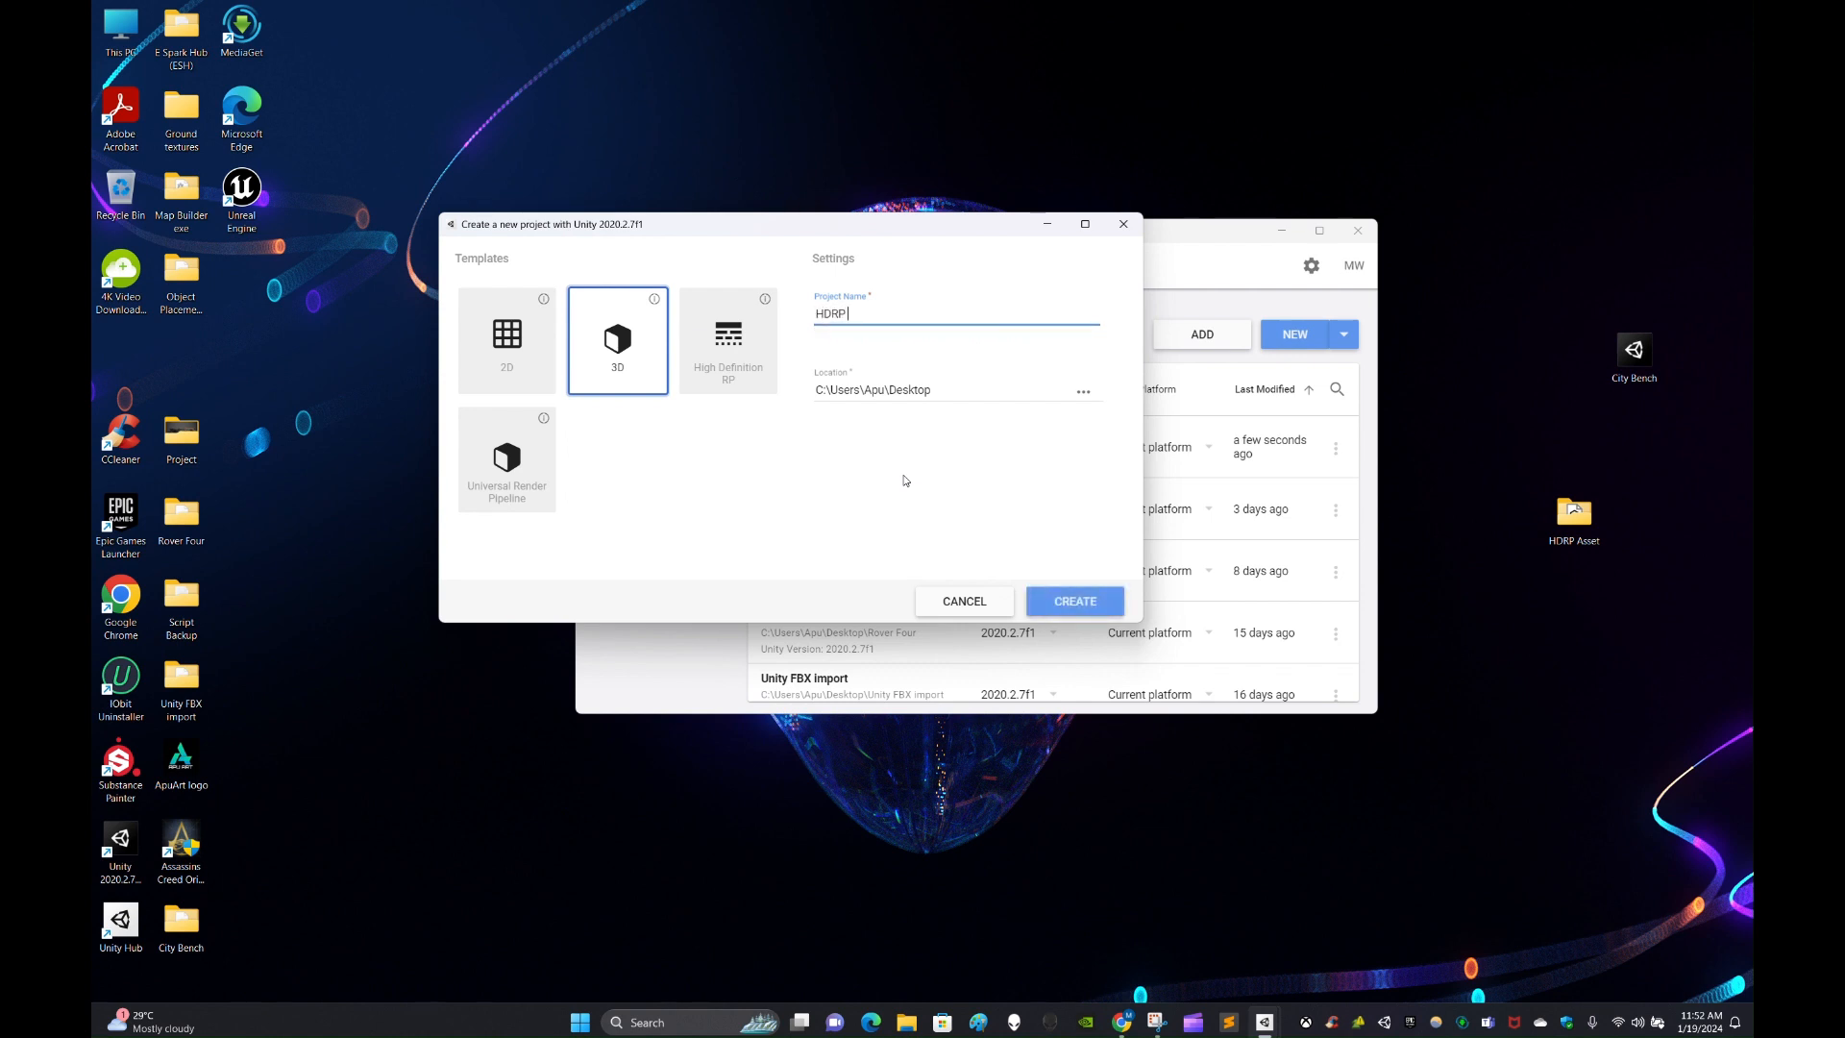
type(" Asset ")
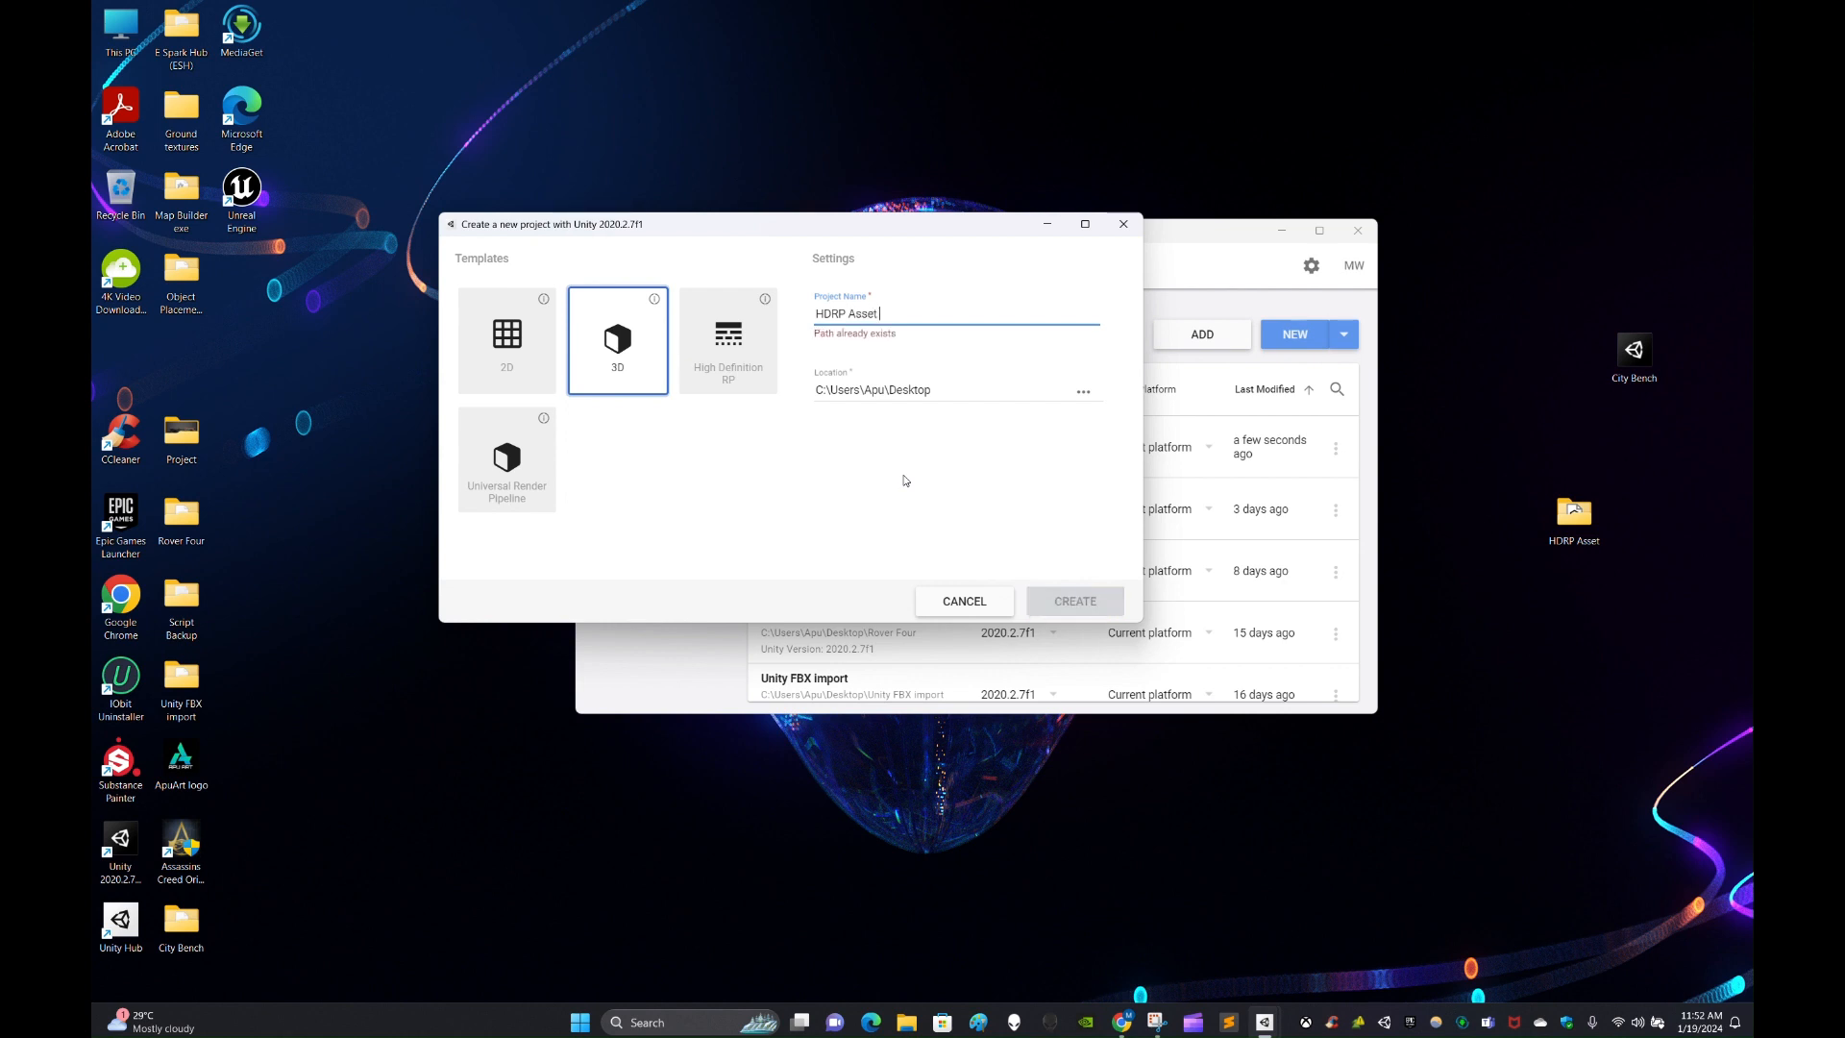
type("Import with Texture")
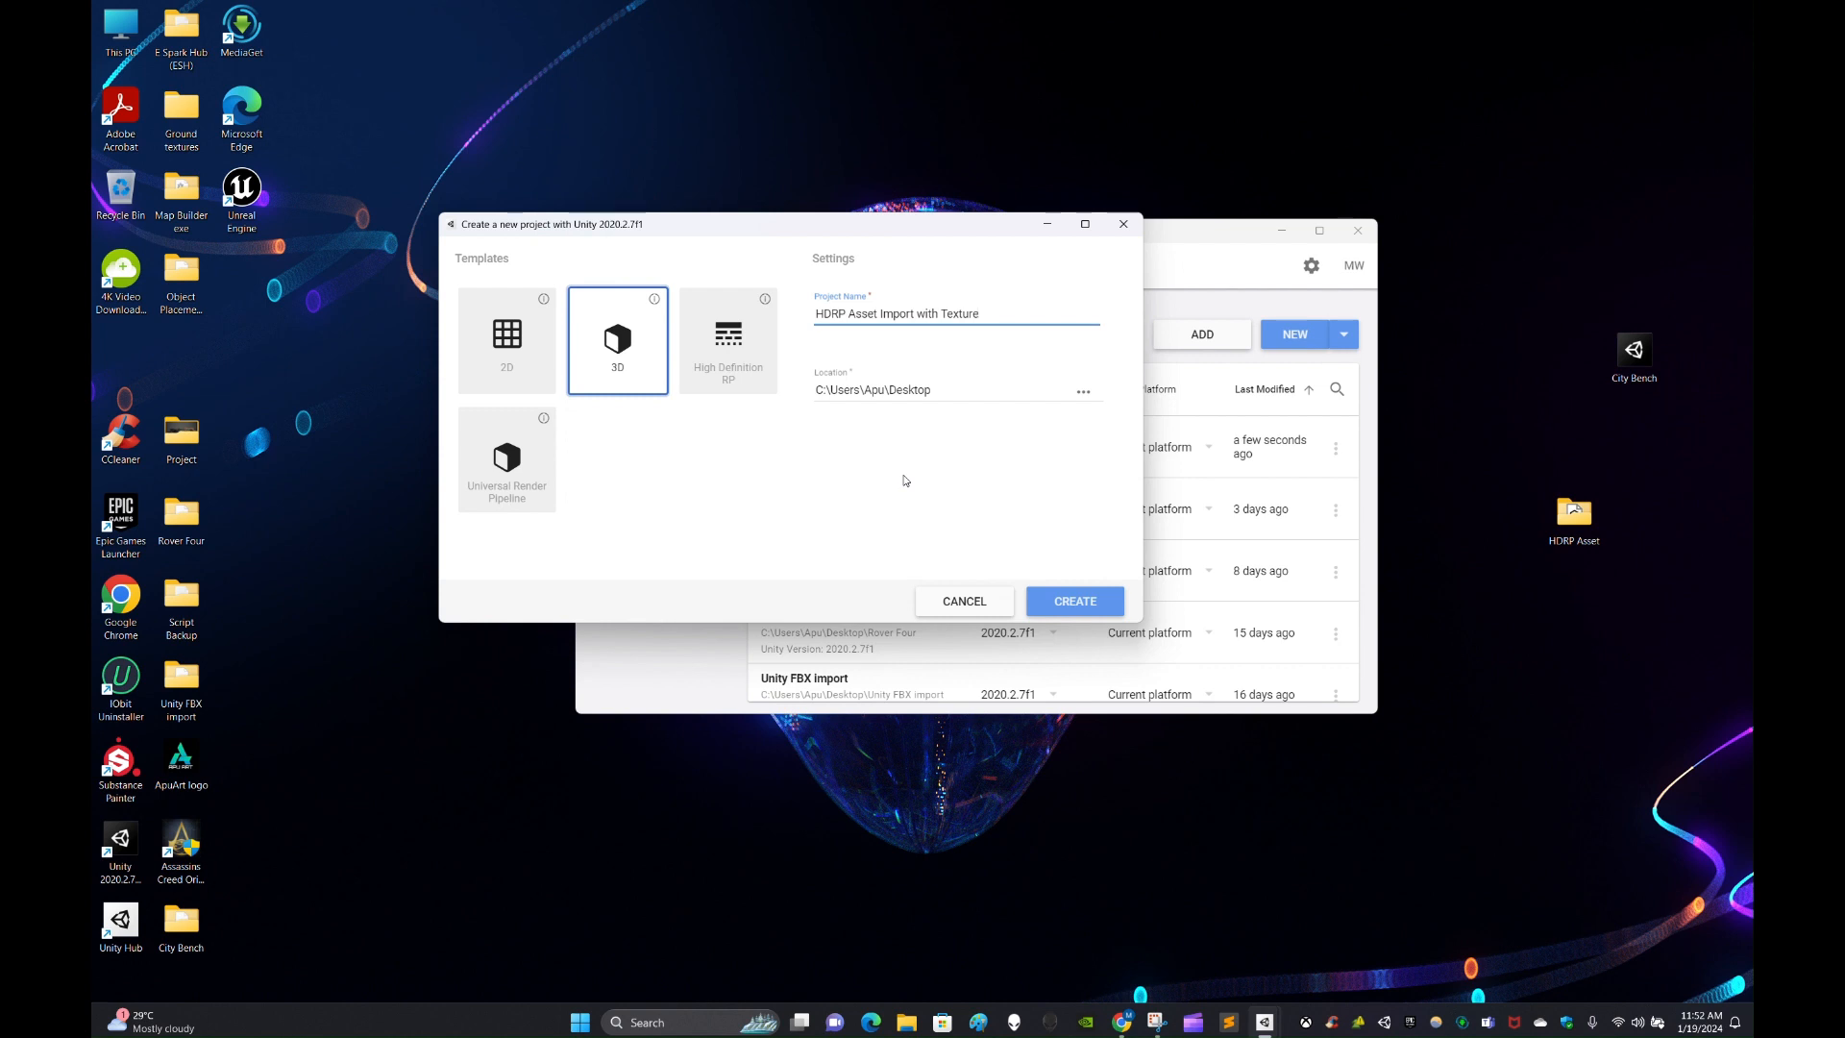
left_click(742, 362)
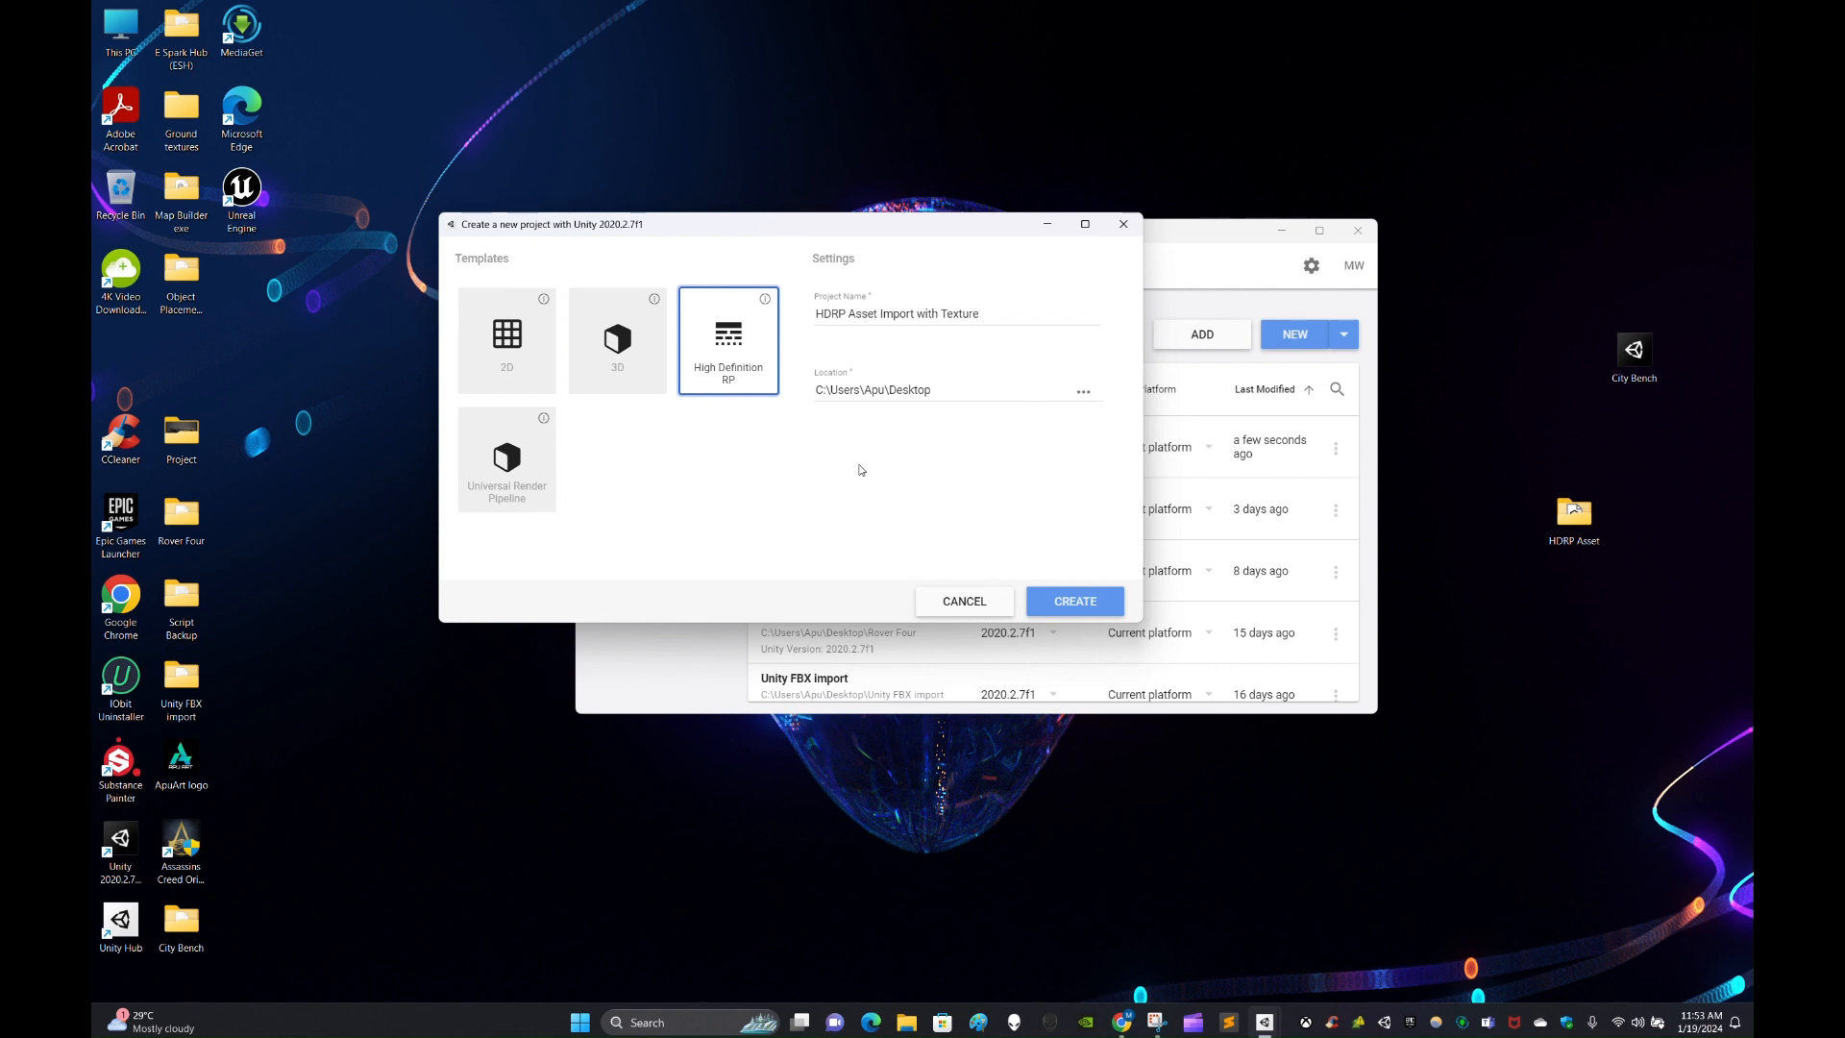
left_click(1091, 611)
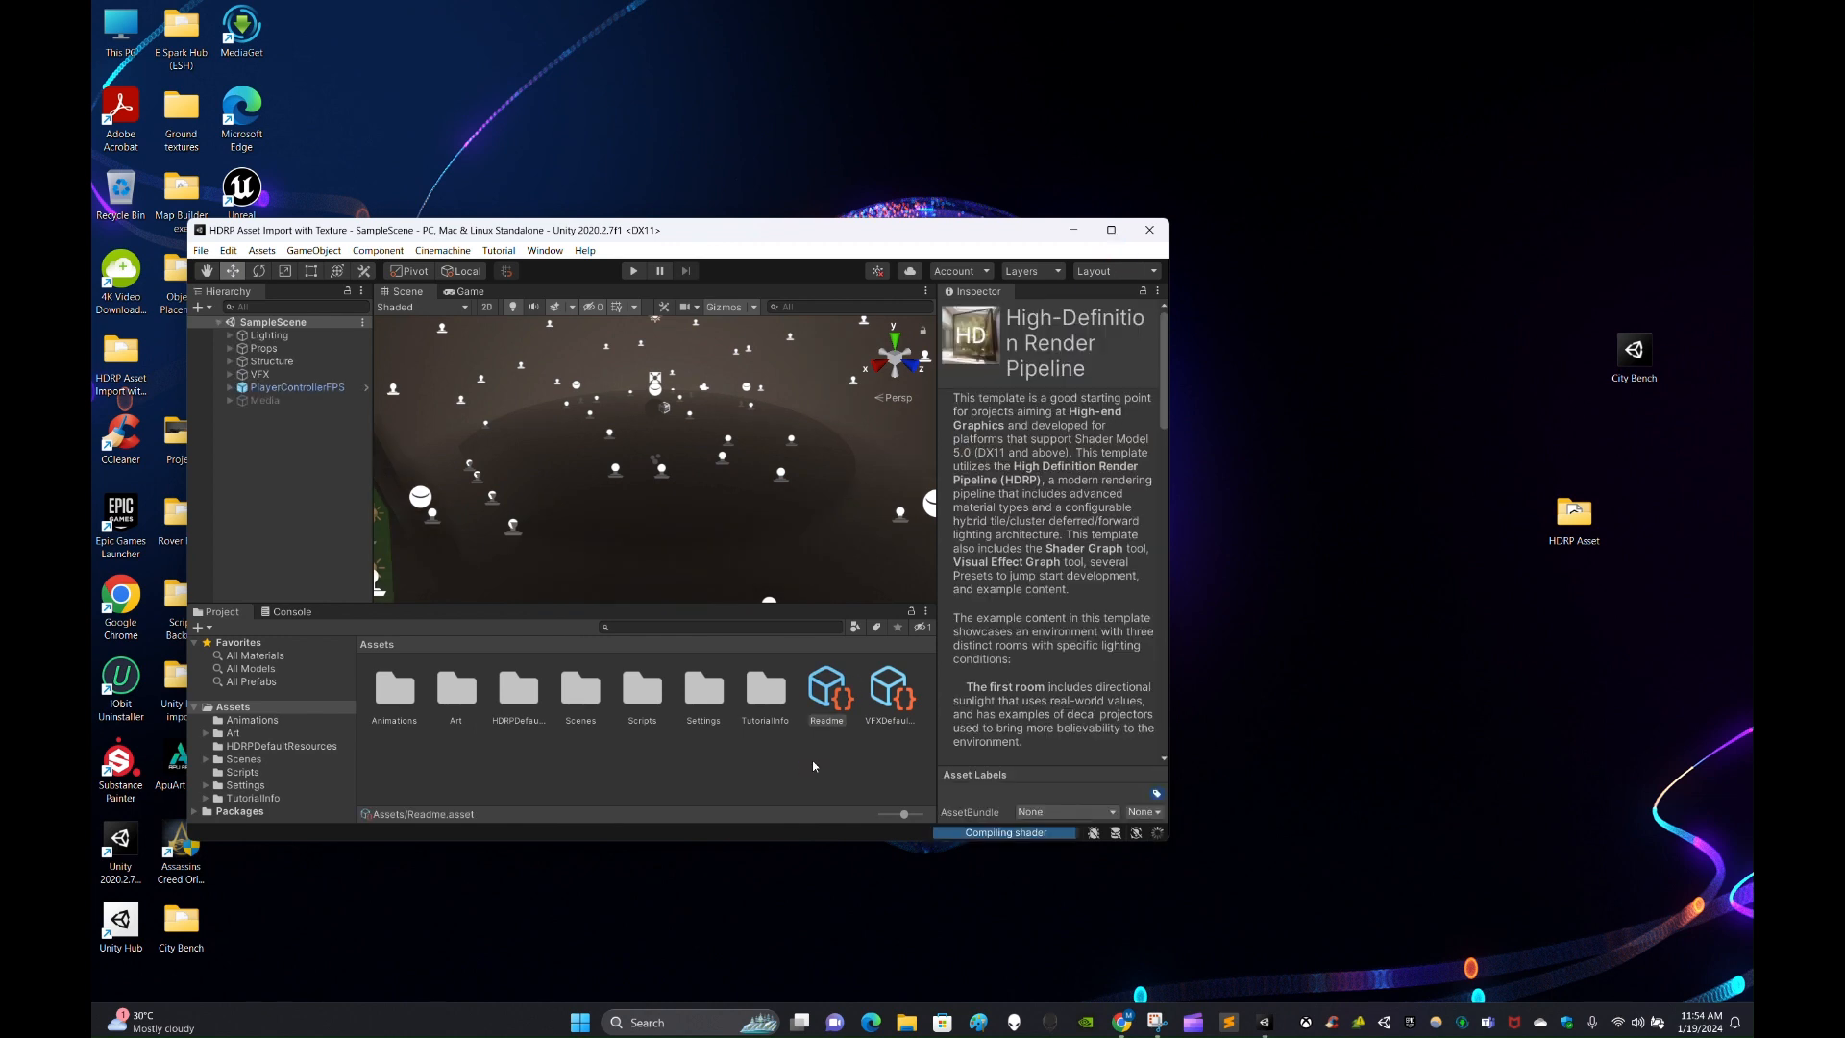
Maximize the editor and create a scene named HDRP Asset Import in the project's Scenes folder.
left_click(1111, 229)
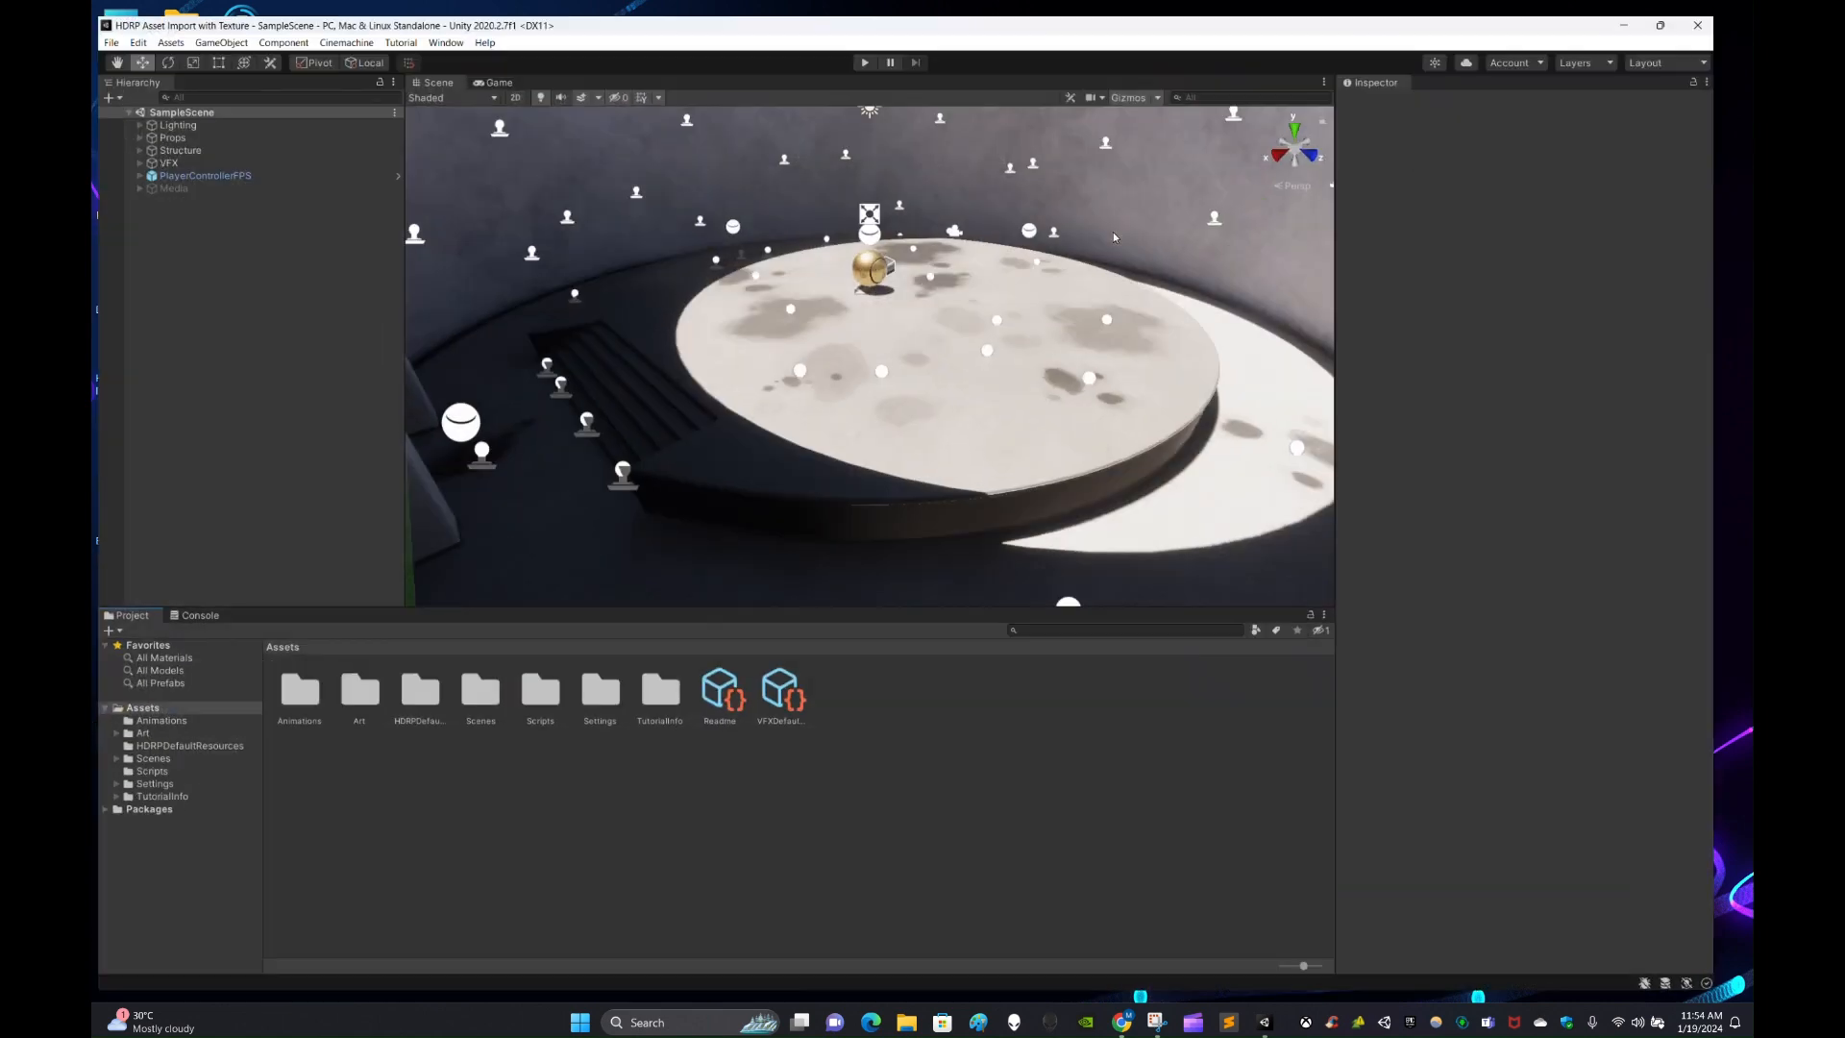
mouse_move(1031, 406)
right_mouse_down()
mouse_move(1009, 396)
mouse_move(1034, 402)
right_mouse_up()
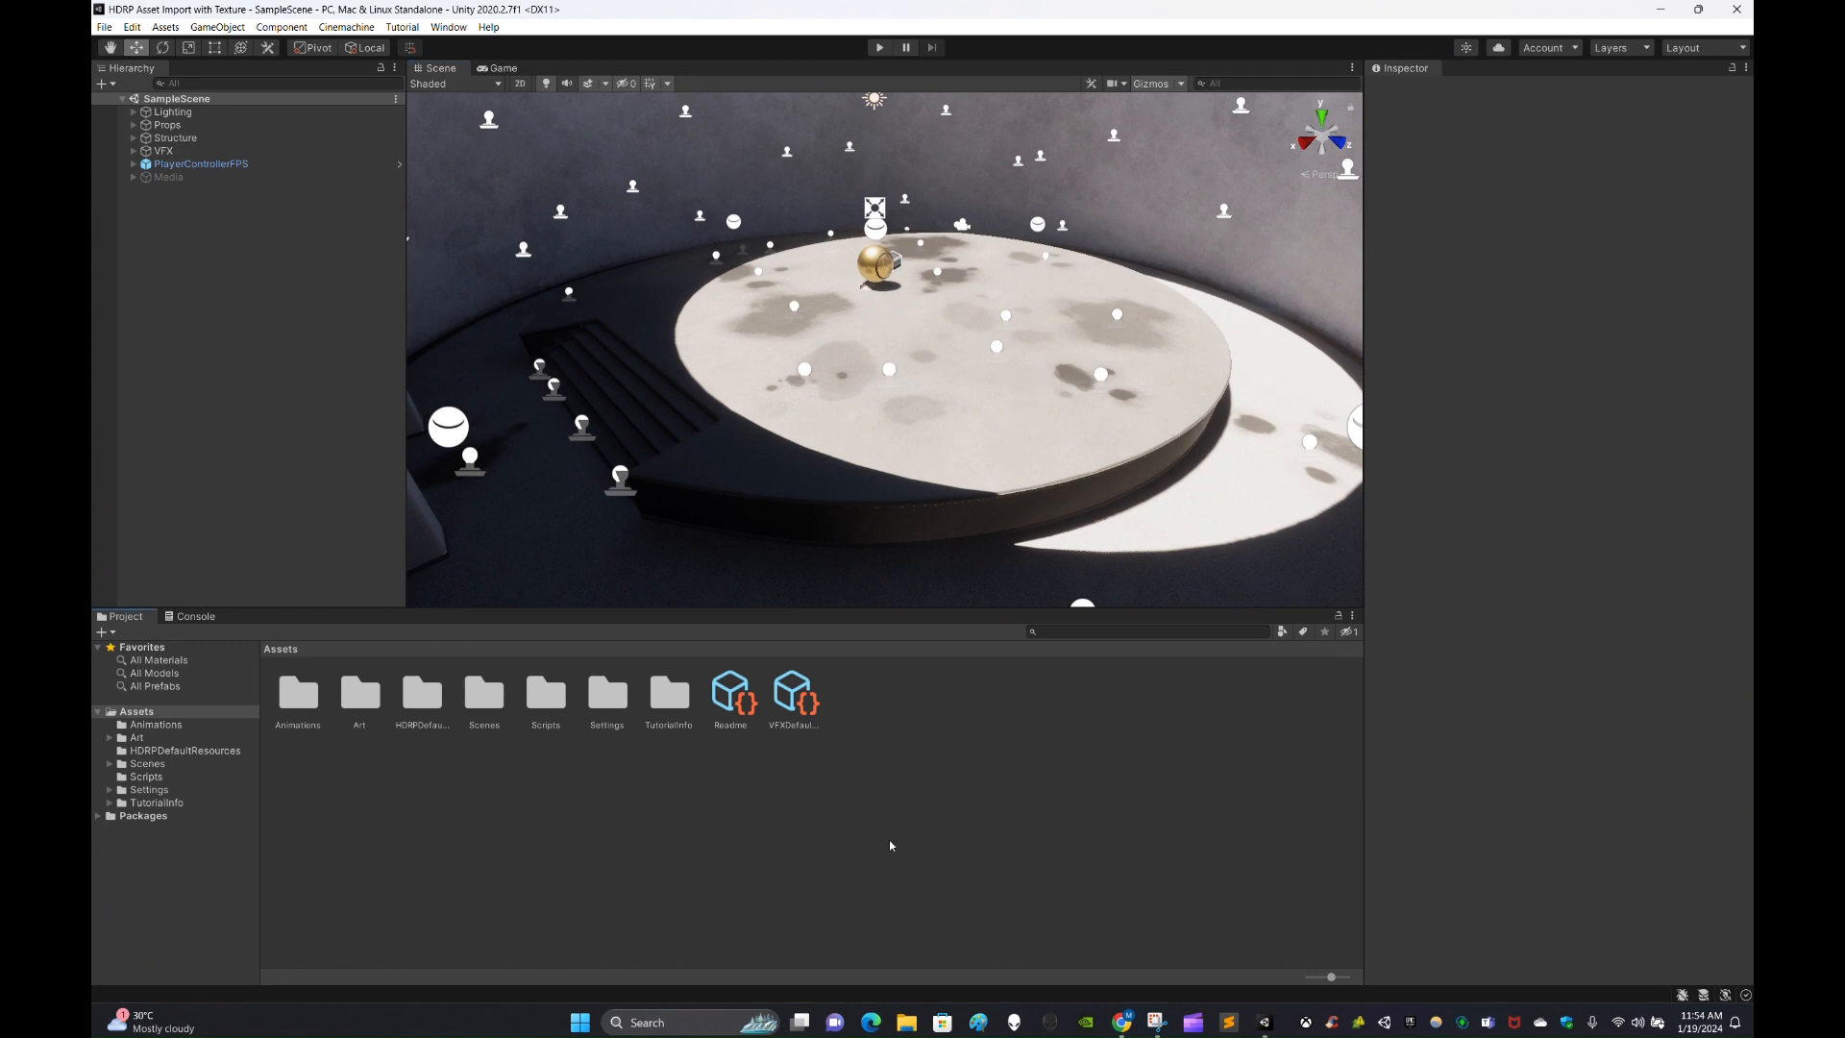
double_click(490, 714)
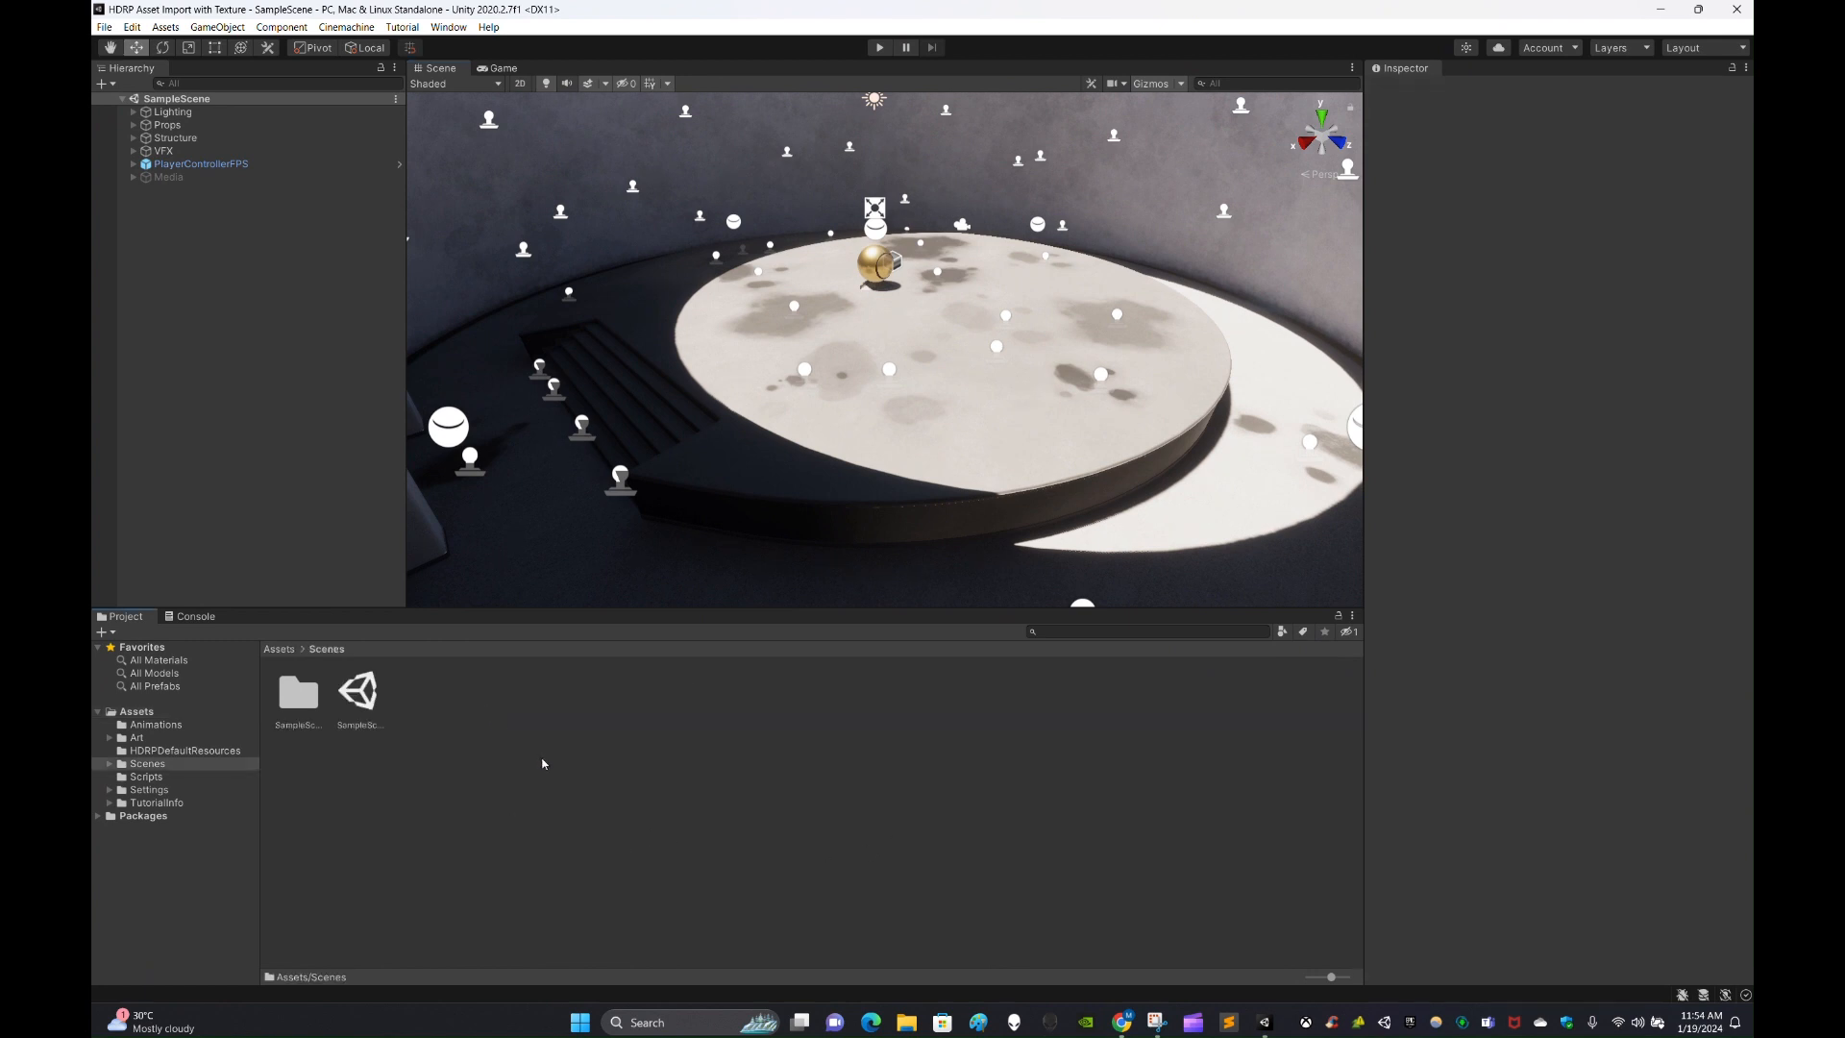
right_click(520, 723)
mouse_move(654, 294)
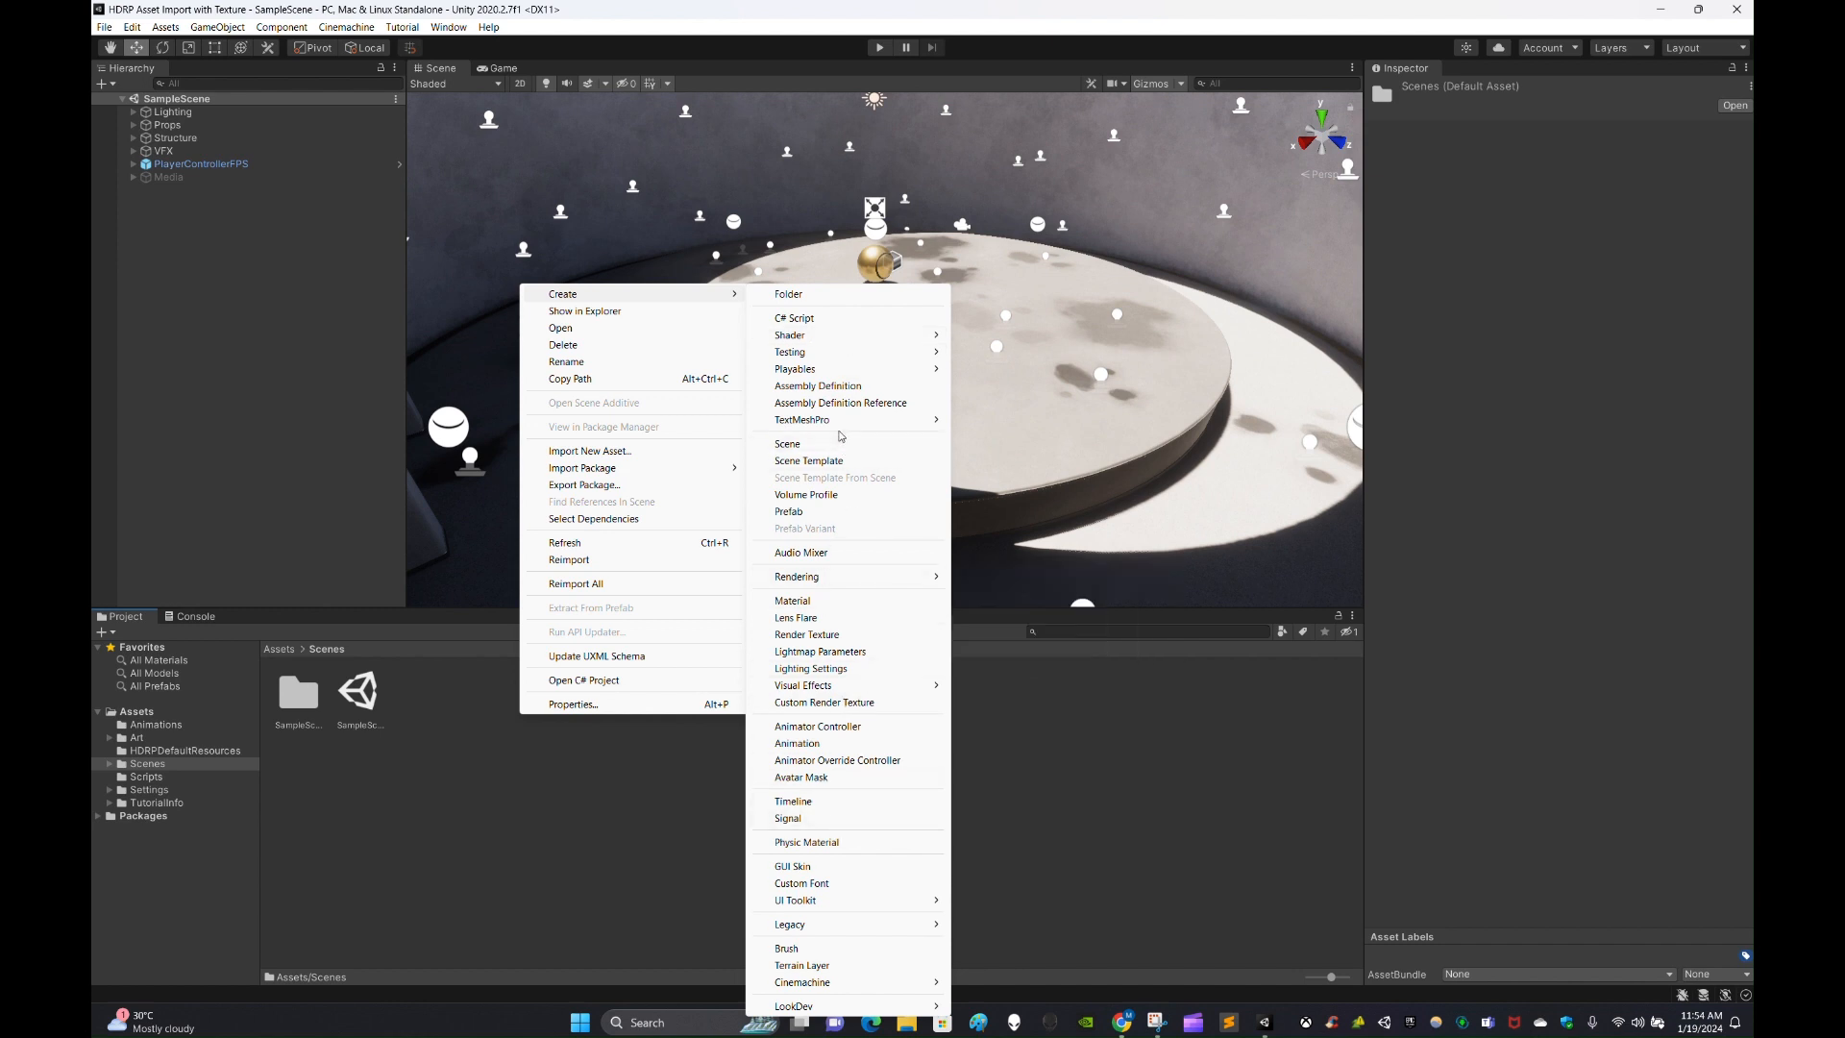
left_click(788, 443)
key("BackSpace")
type("HD")
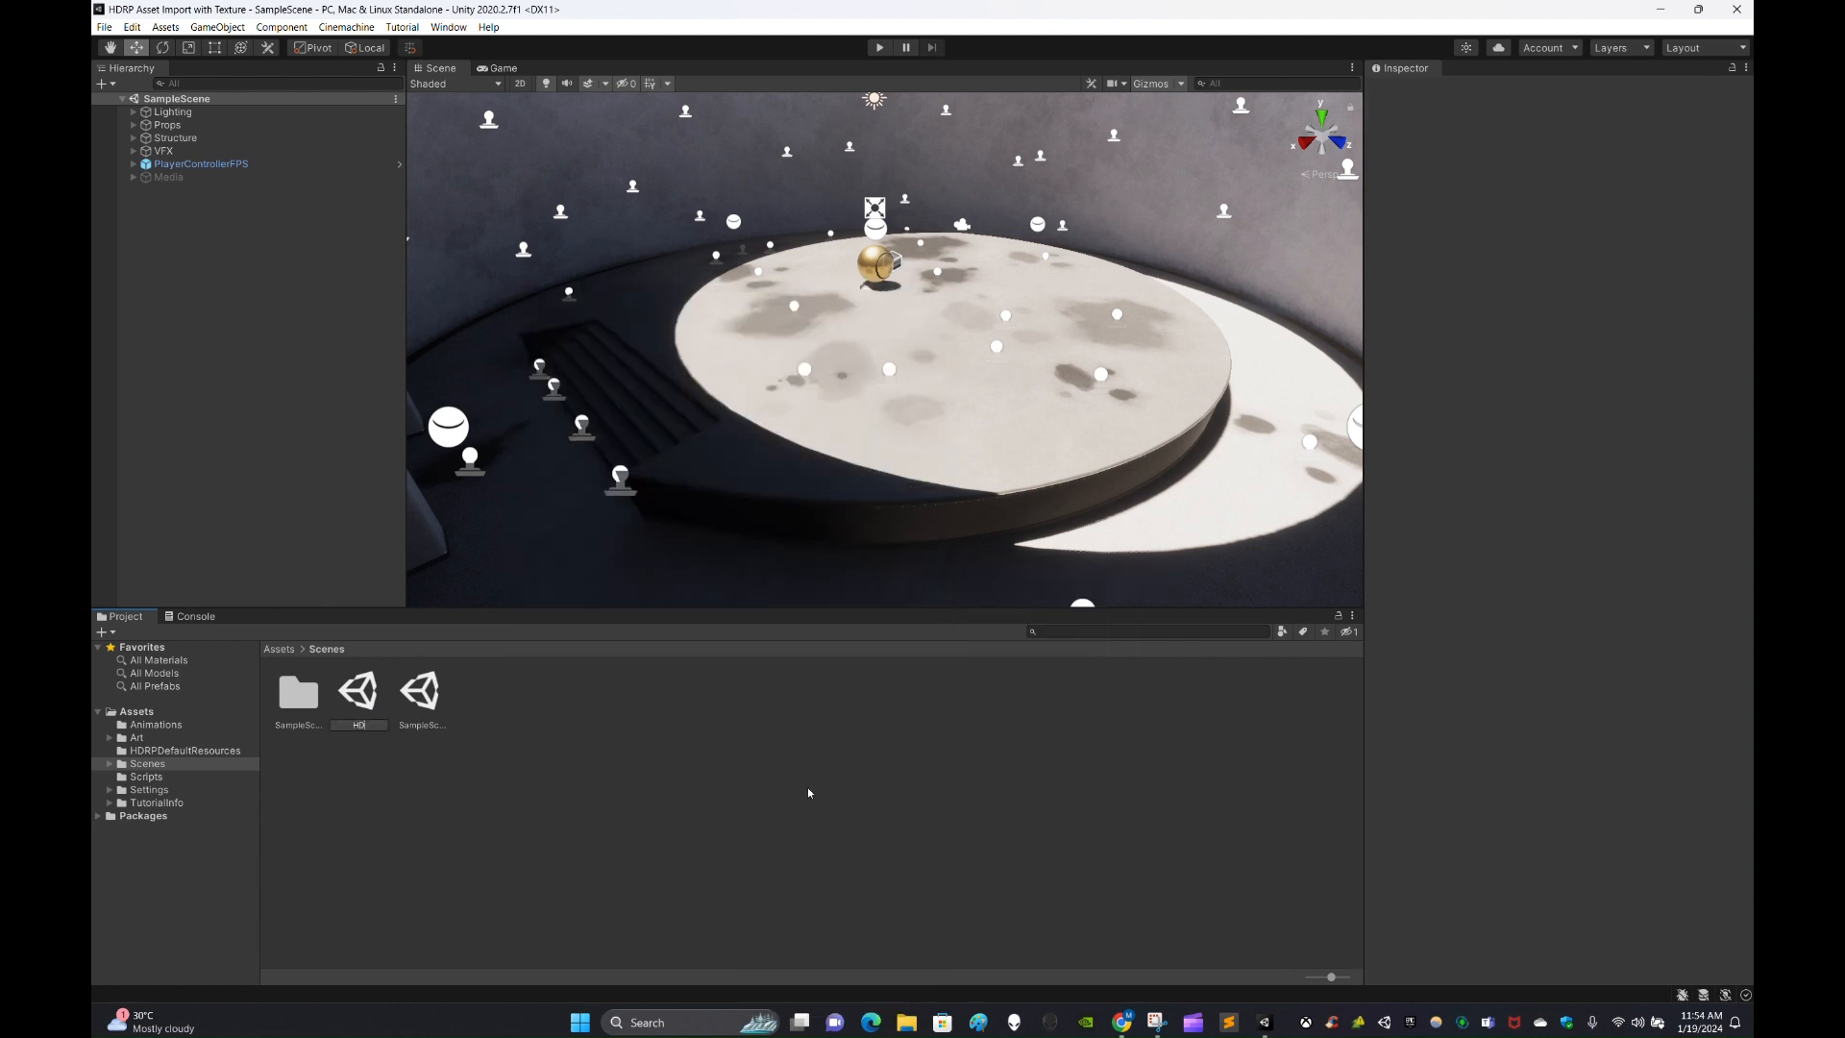
type("RP Asset")
type(" Import")
key("Return")
Delete the SampleScene folder and the SampleScene scene asset from the Scenes folder.
left_click(294, 696)
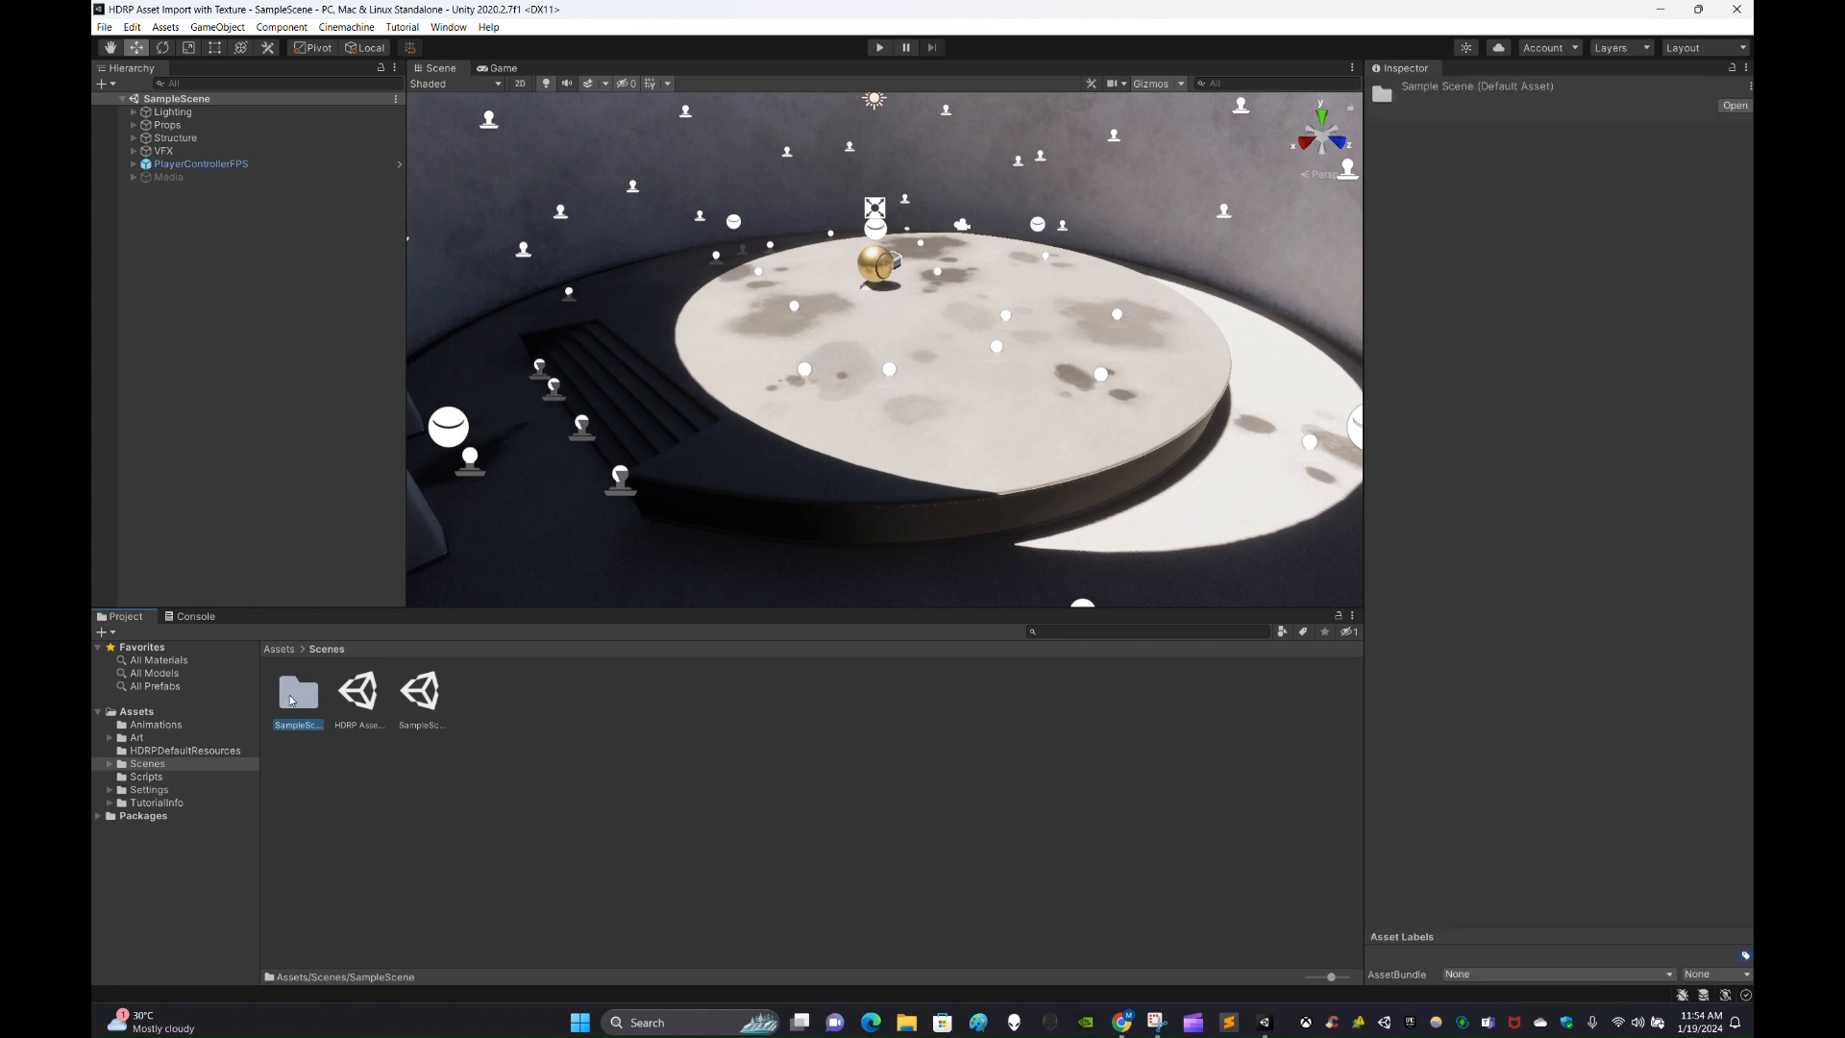
key("Delete")
left_click(947, 538)
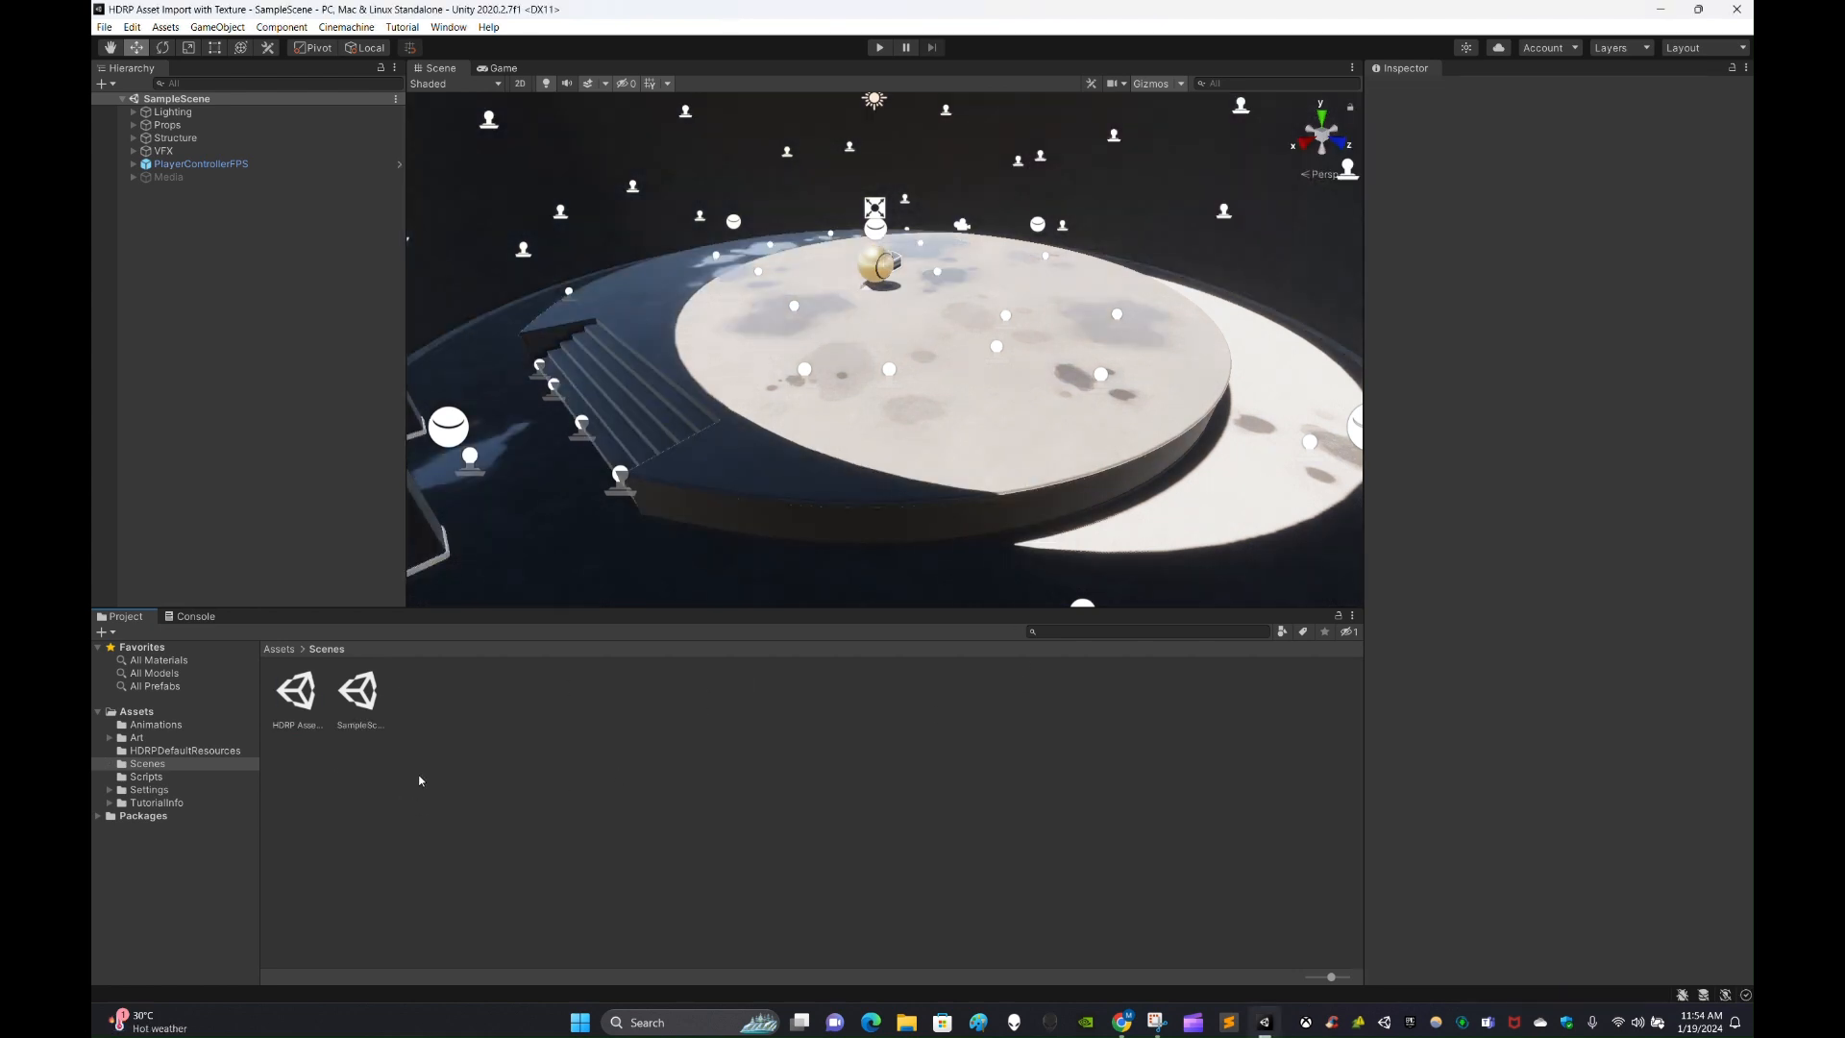
left_click(359, 692)
key("Delete")
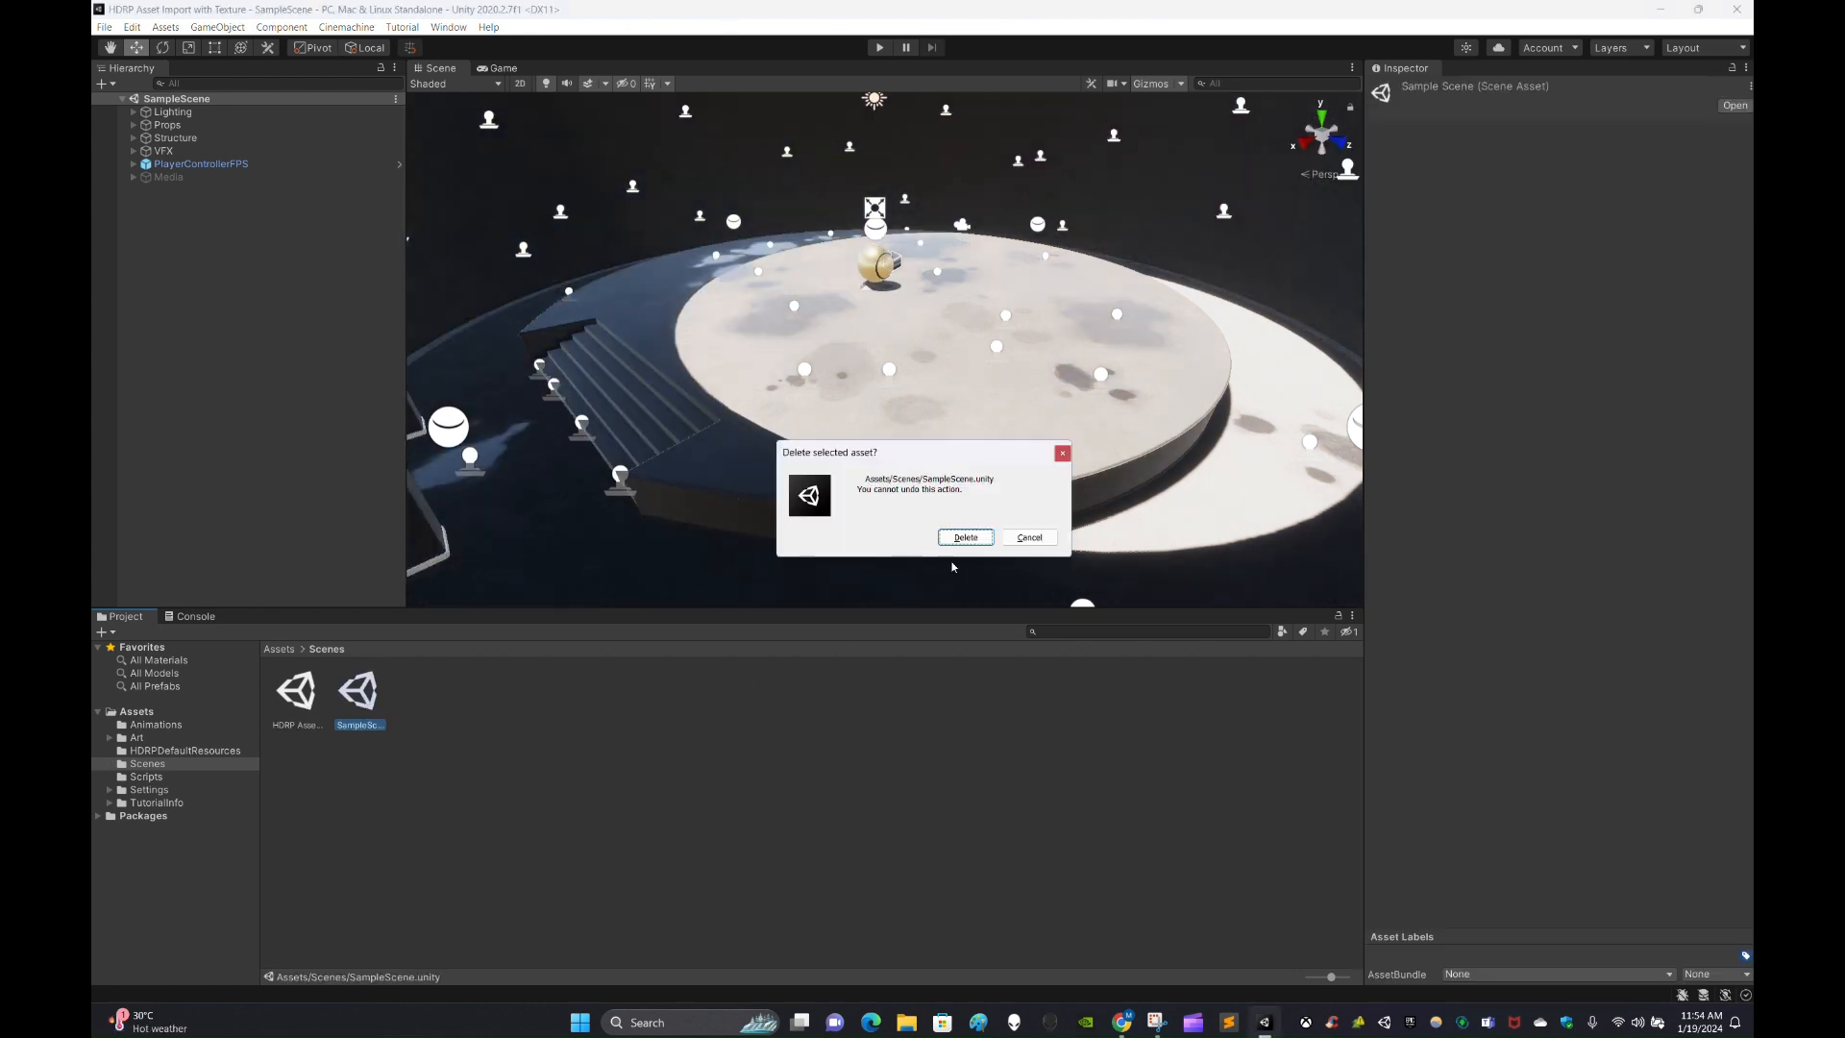
left_click(973, 542)
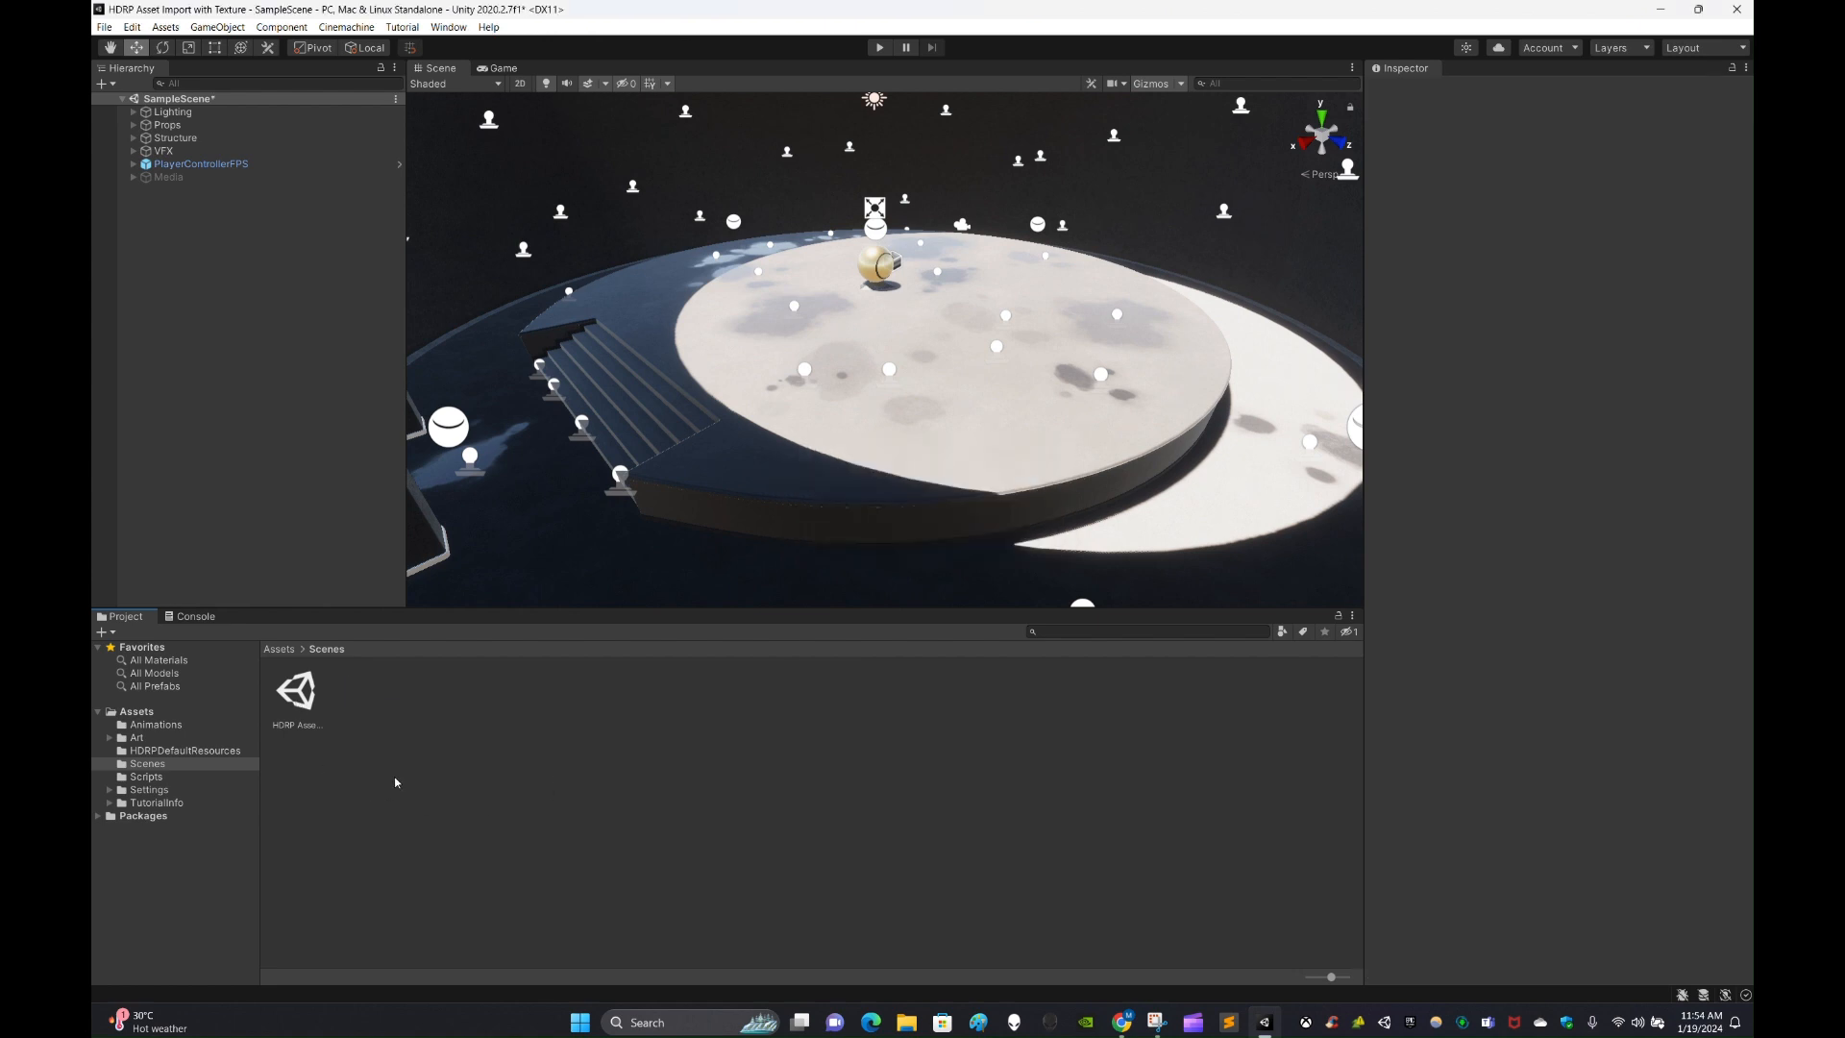
Open the HDRP Asset Import scene without saving SampleScene's changes, and return to the top-level Assets folder.
double_click(302, 704)
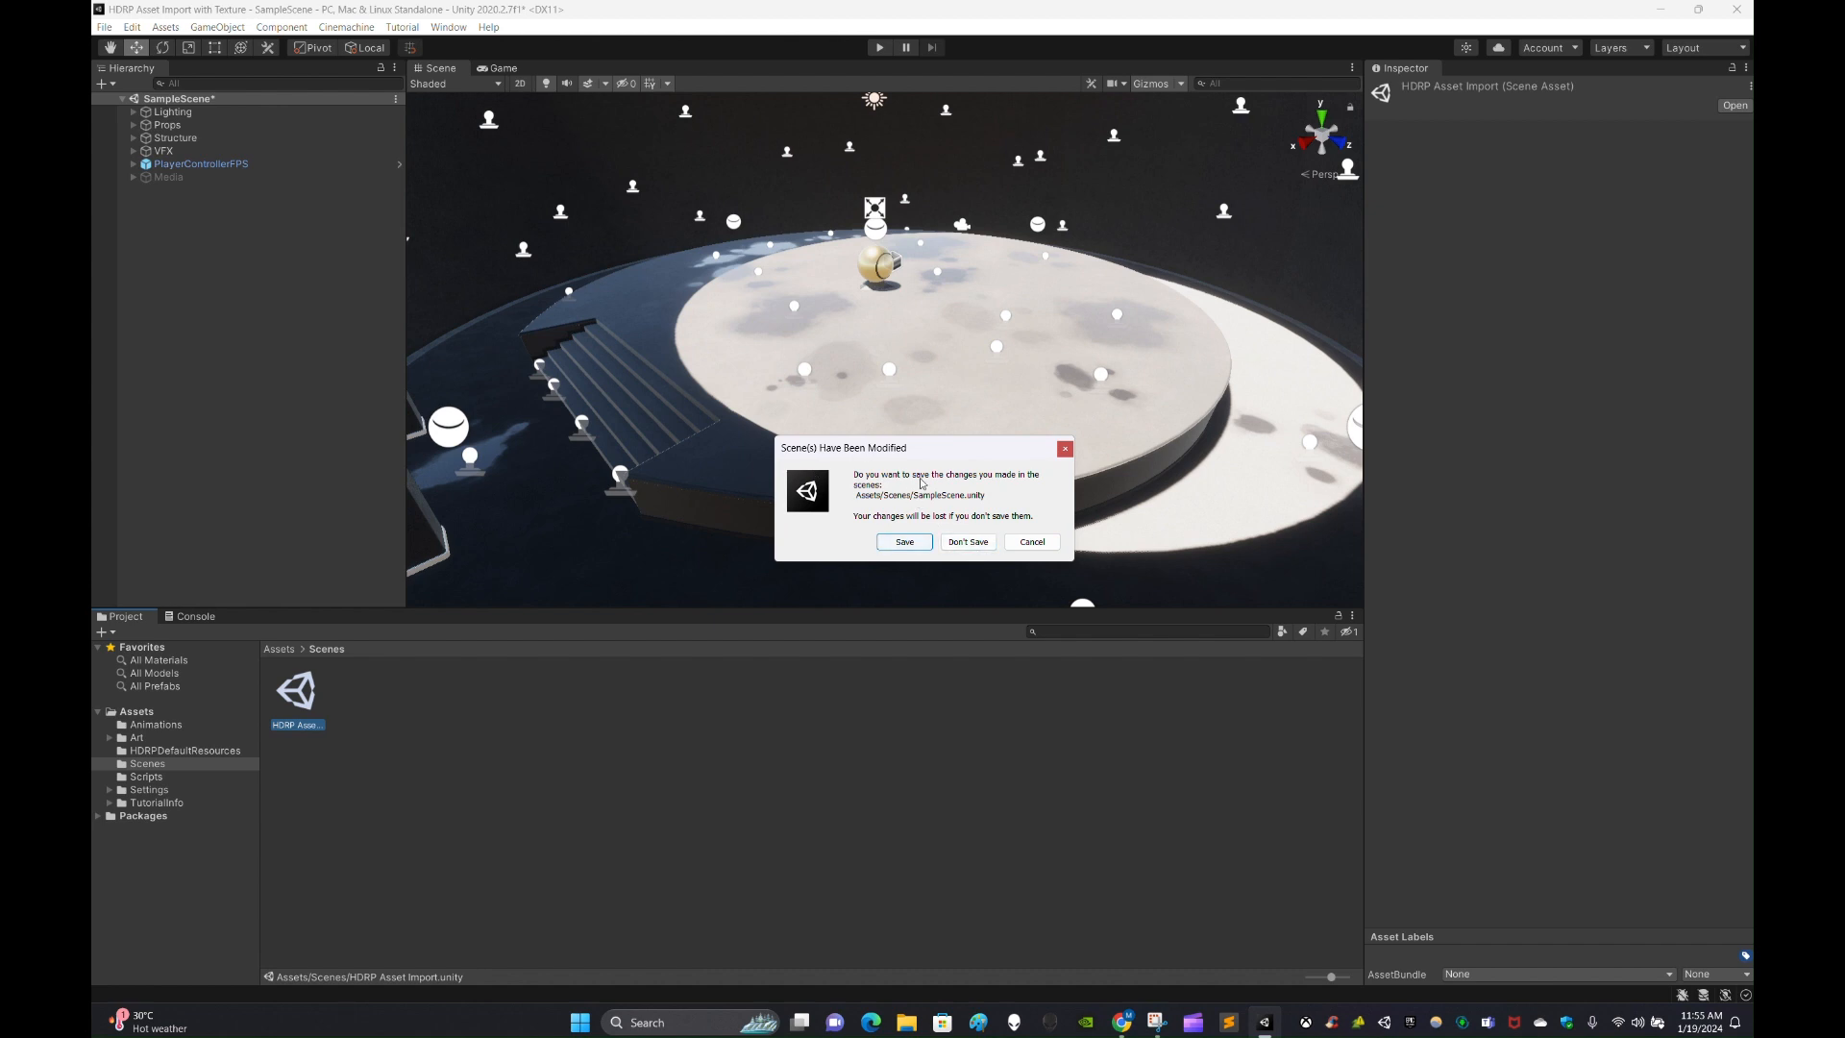
left_click(969, 542)
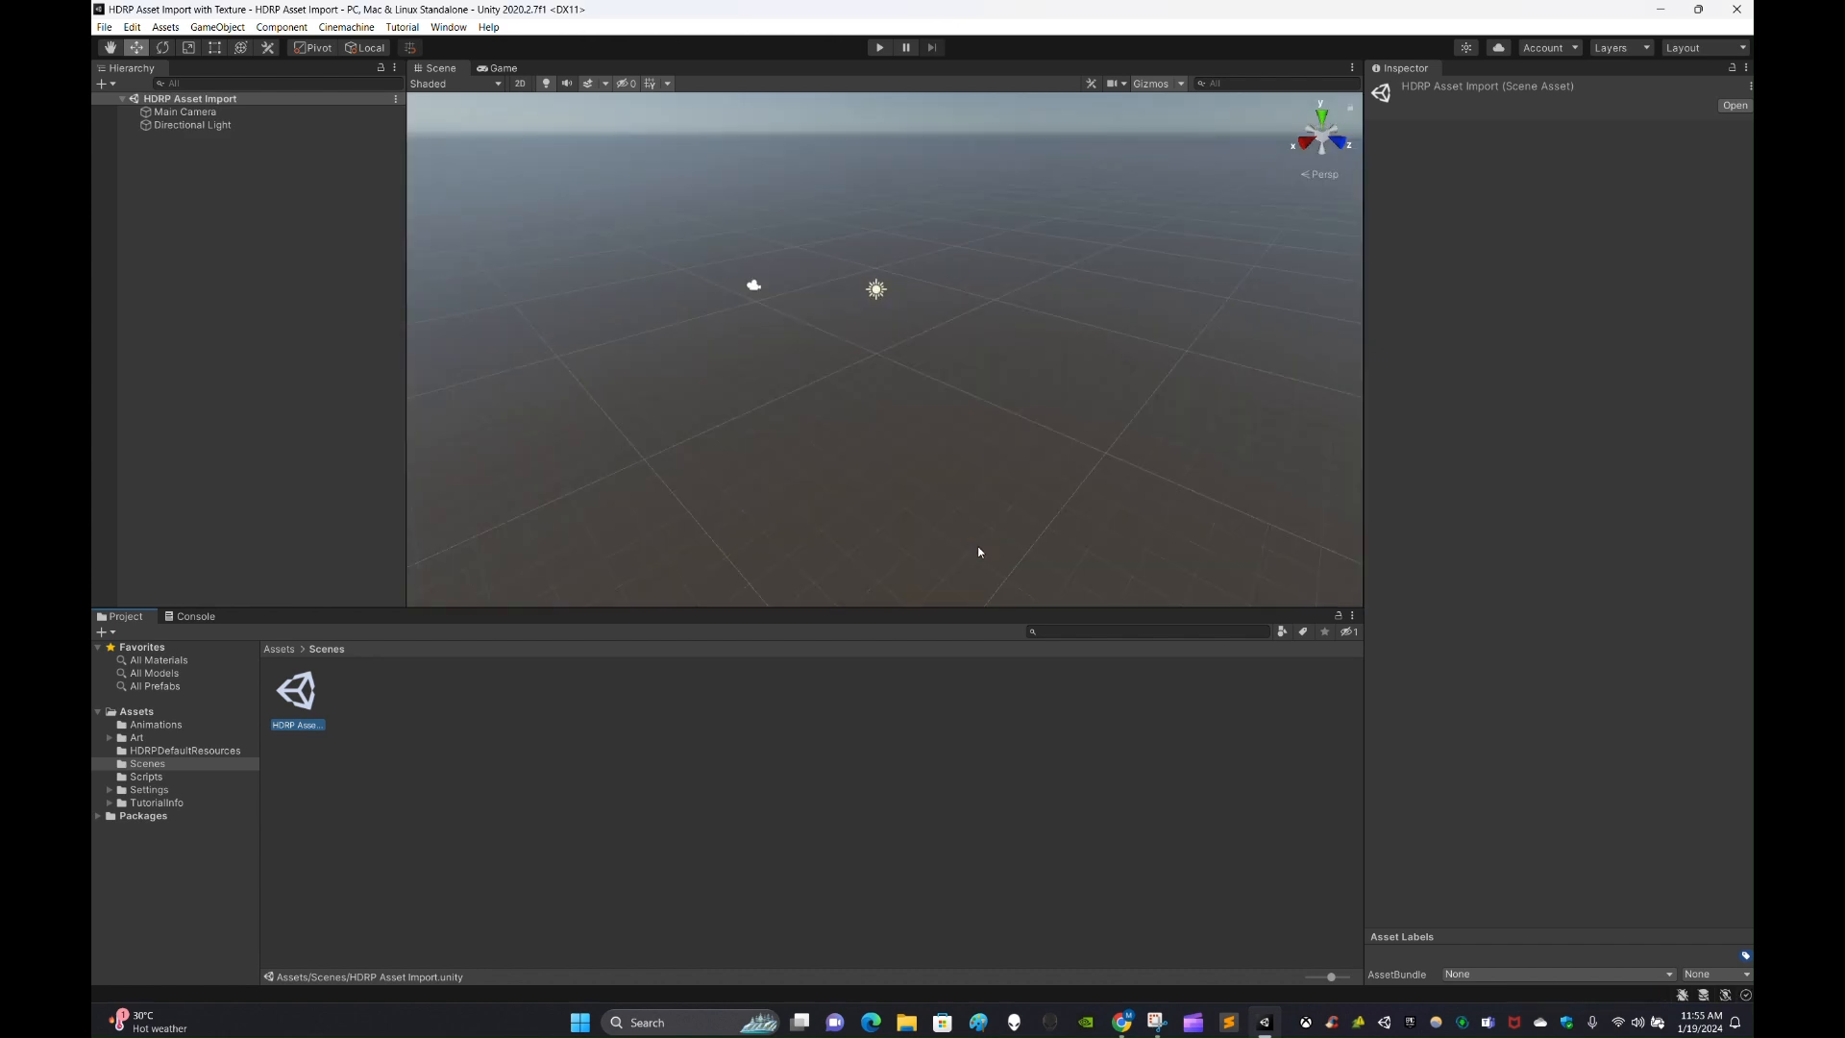
left_click(747, 676)
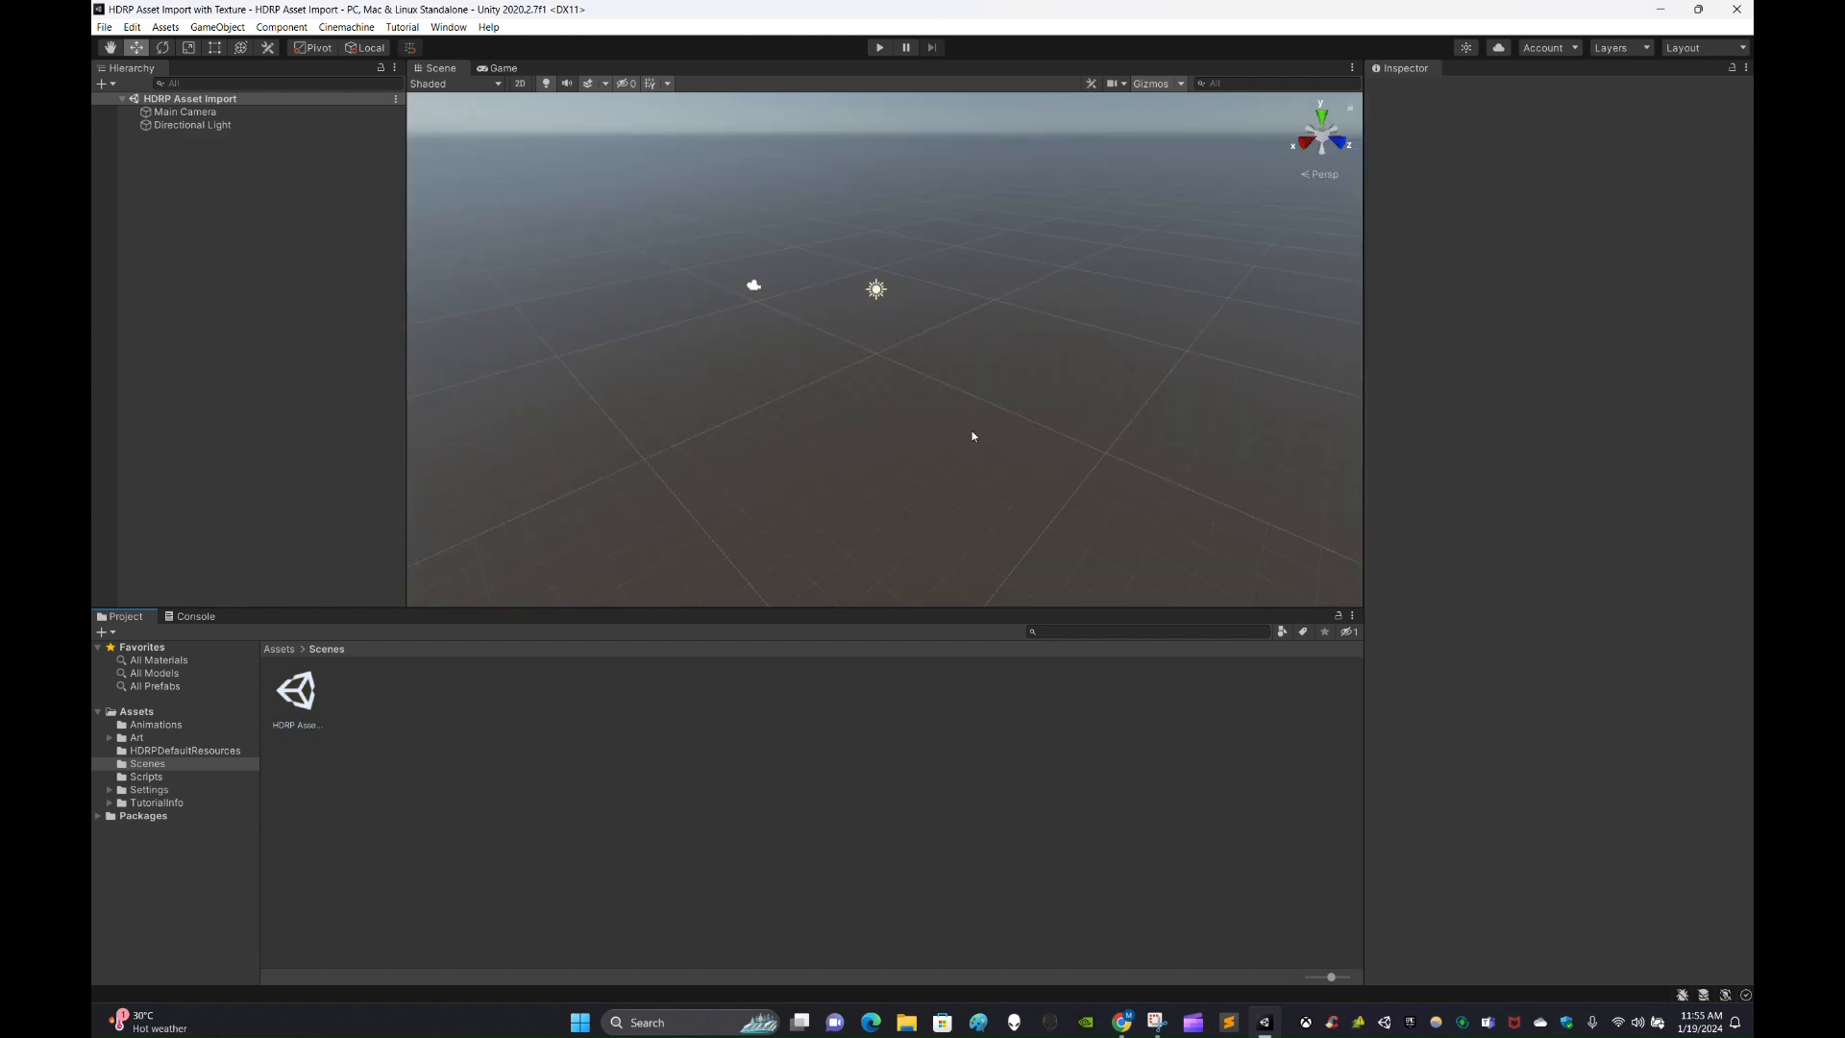
right_click_drag(972, 435, 894, 447)
left_click(278, 647)
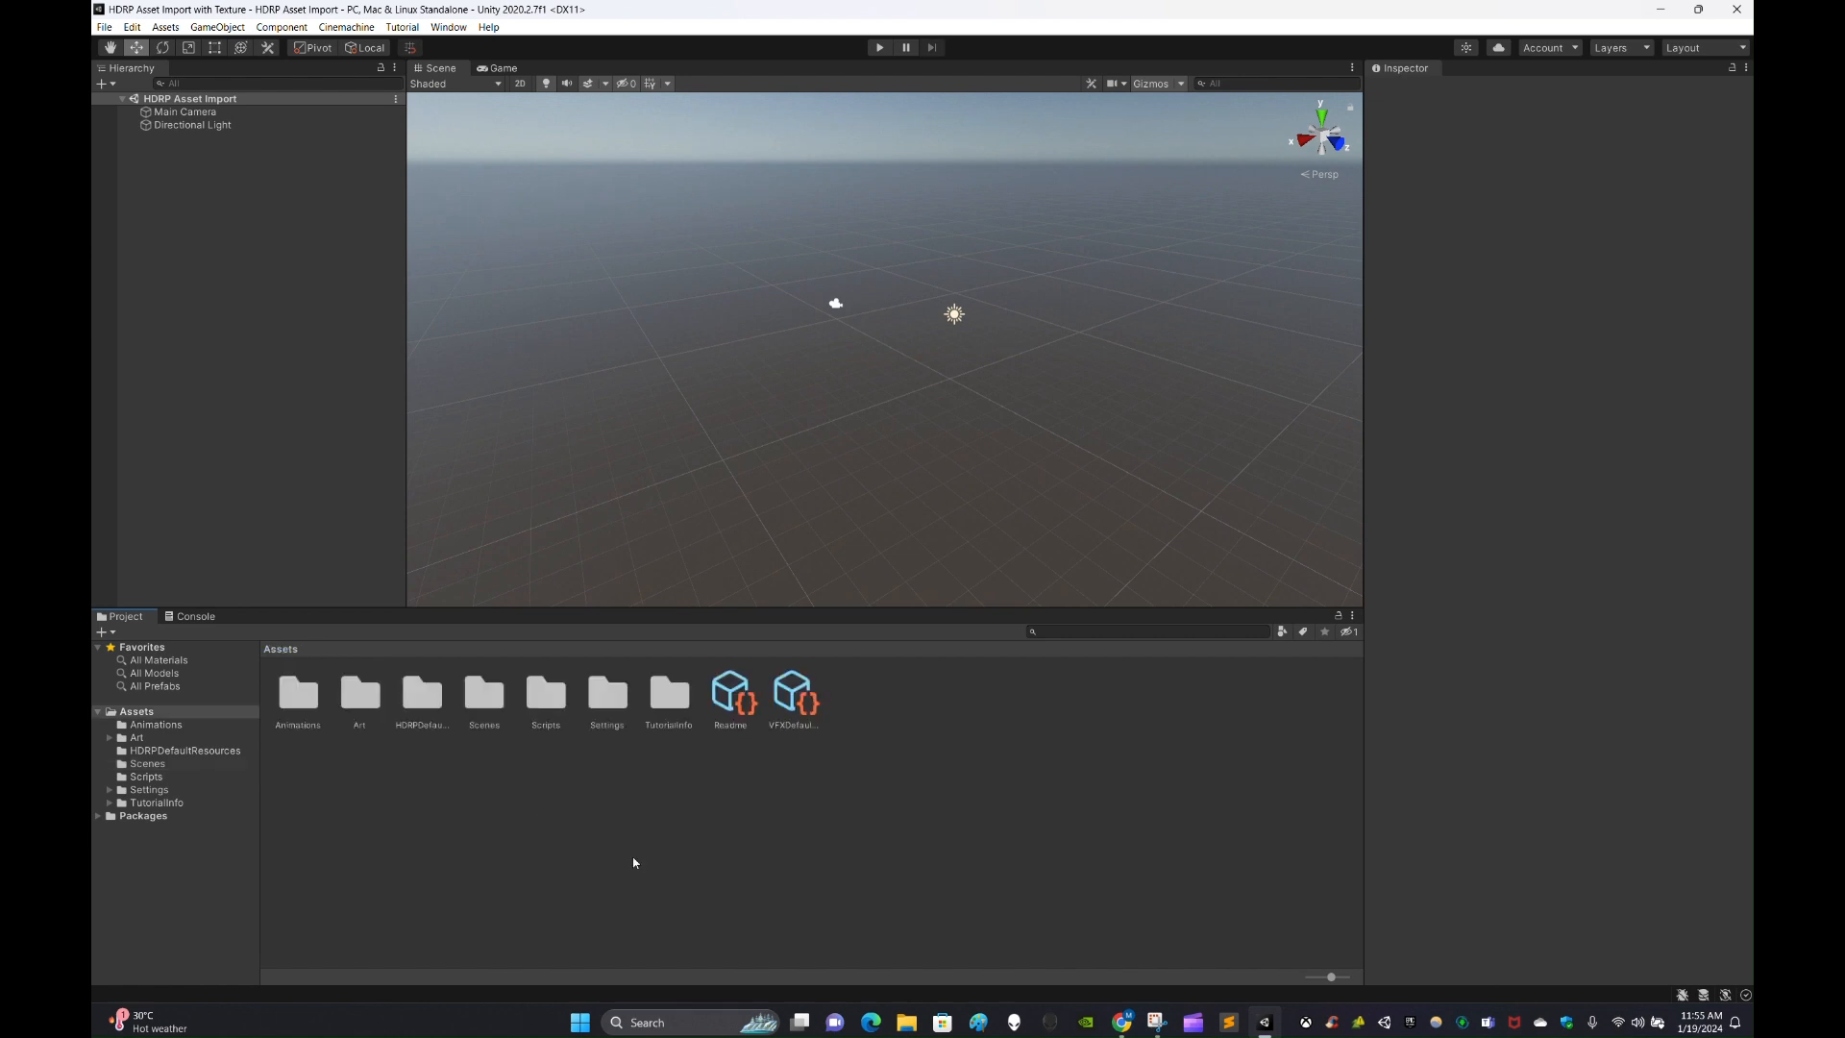
right_click_drag(739, 514, 1000, 428)
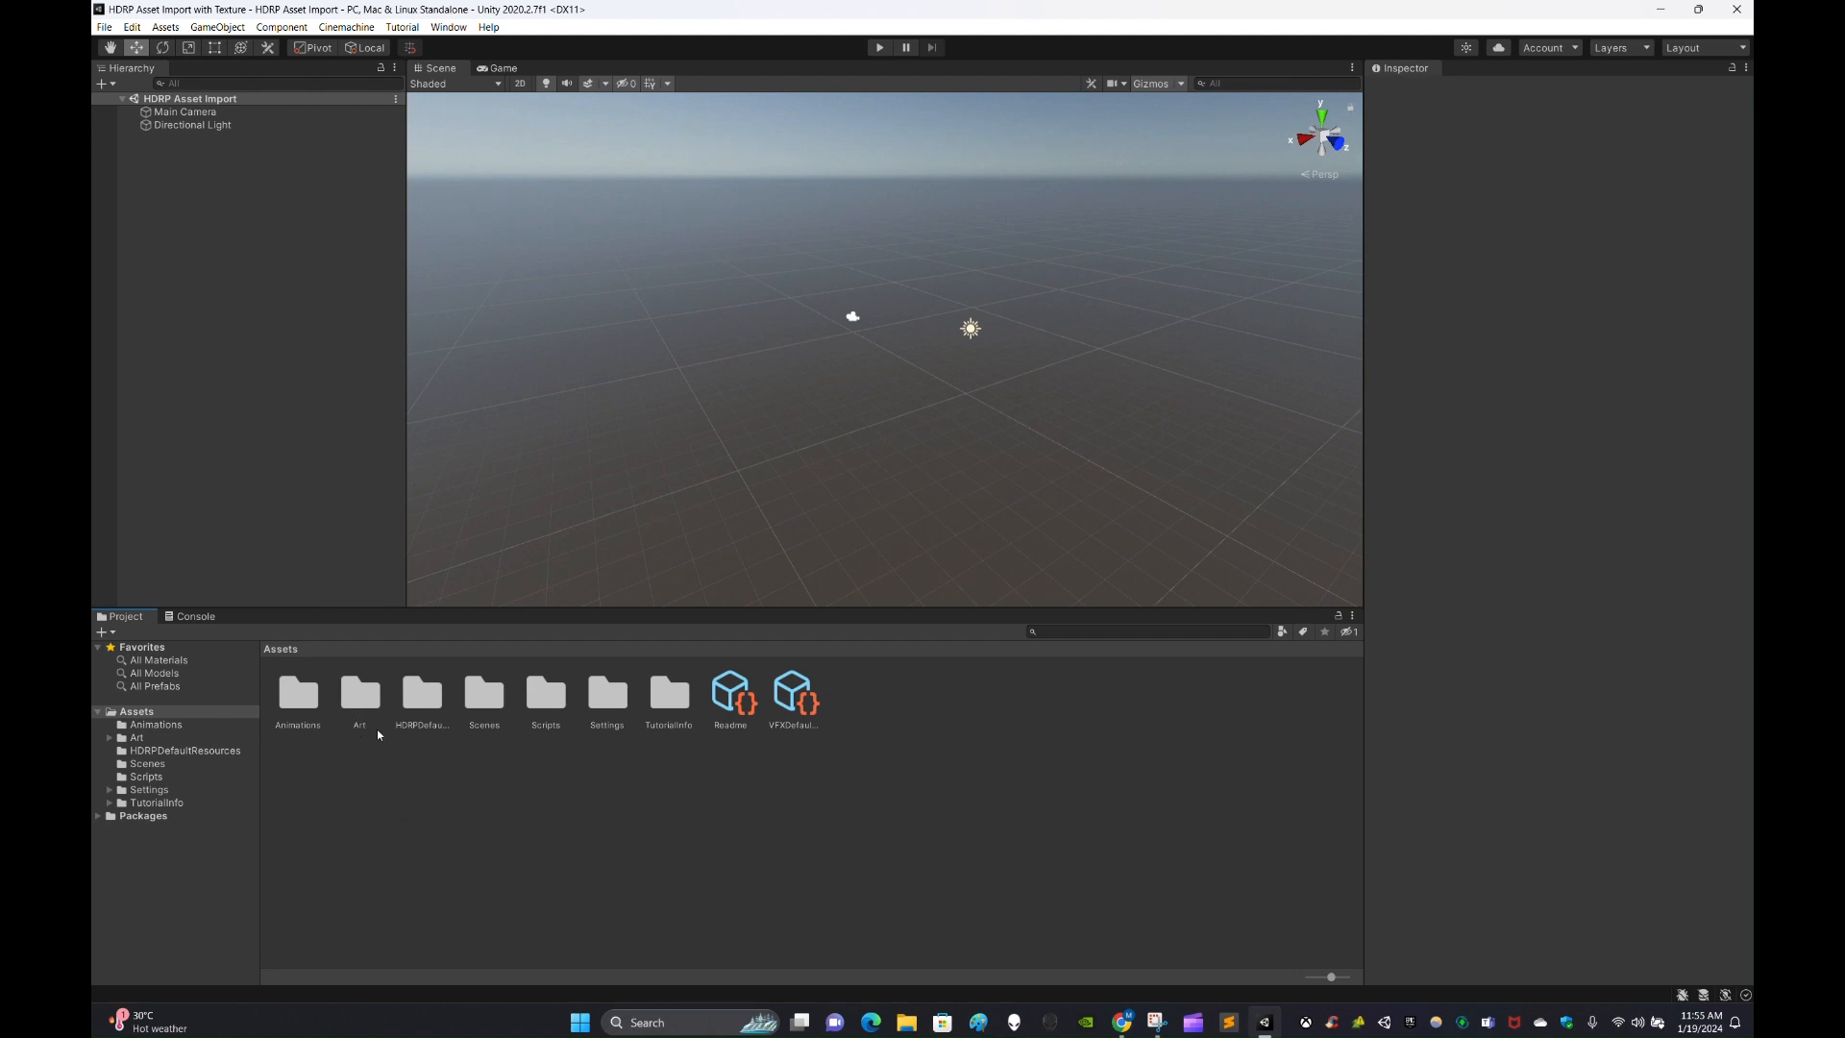
left_click(363, 705)
left_click(408, 808)
left_click(362, 705)
left_click(458, 803)
left_click(356, 705)
left_click(430, 808)
left_click(360, 702)
left_click(551, 824)
right_click_drag(900, 429, 942, 420)
right_click_drag(881, 479, 889, 484)
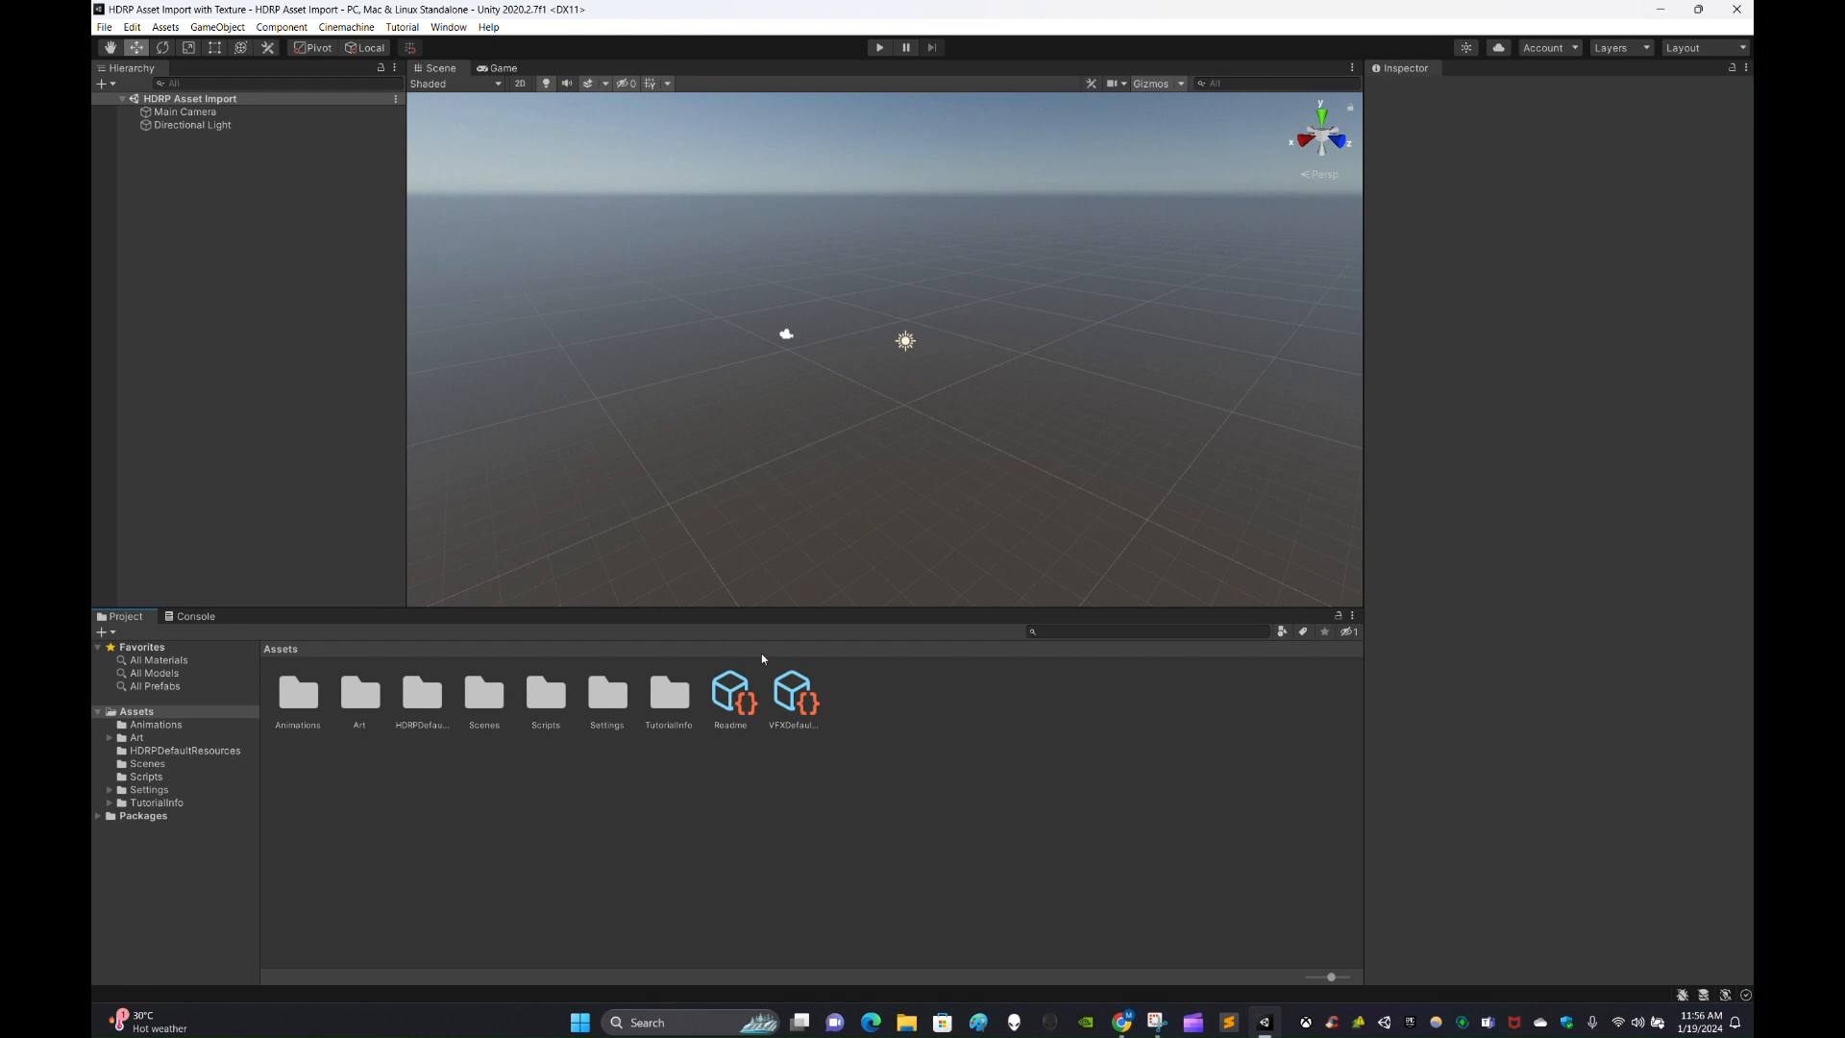
Minimize the Unity editor and open the desktop's HDRP Asset folder in a maximized File Explorer window.
left_click(1664, 10)
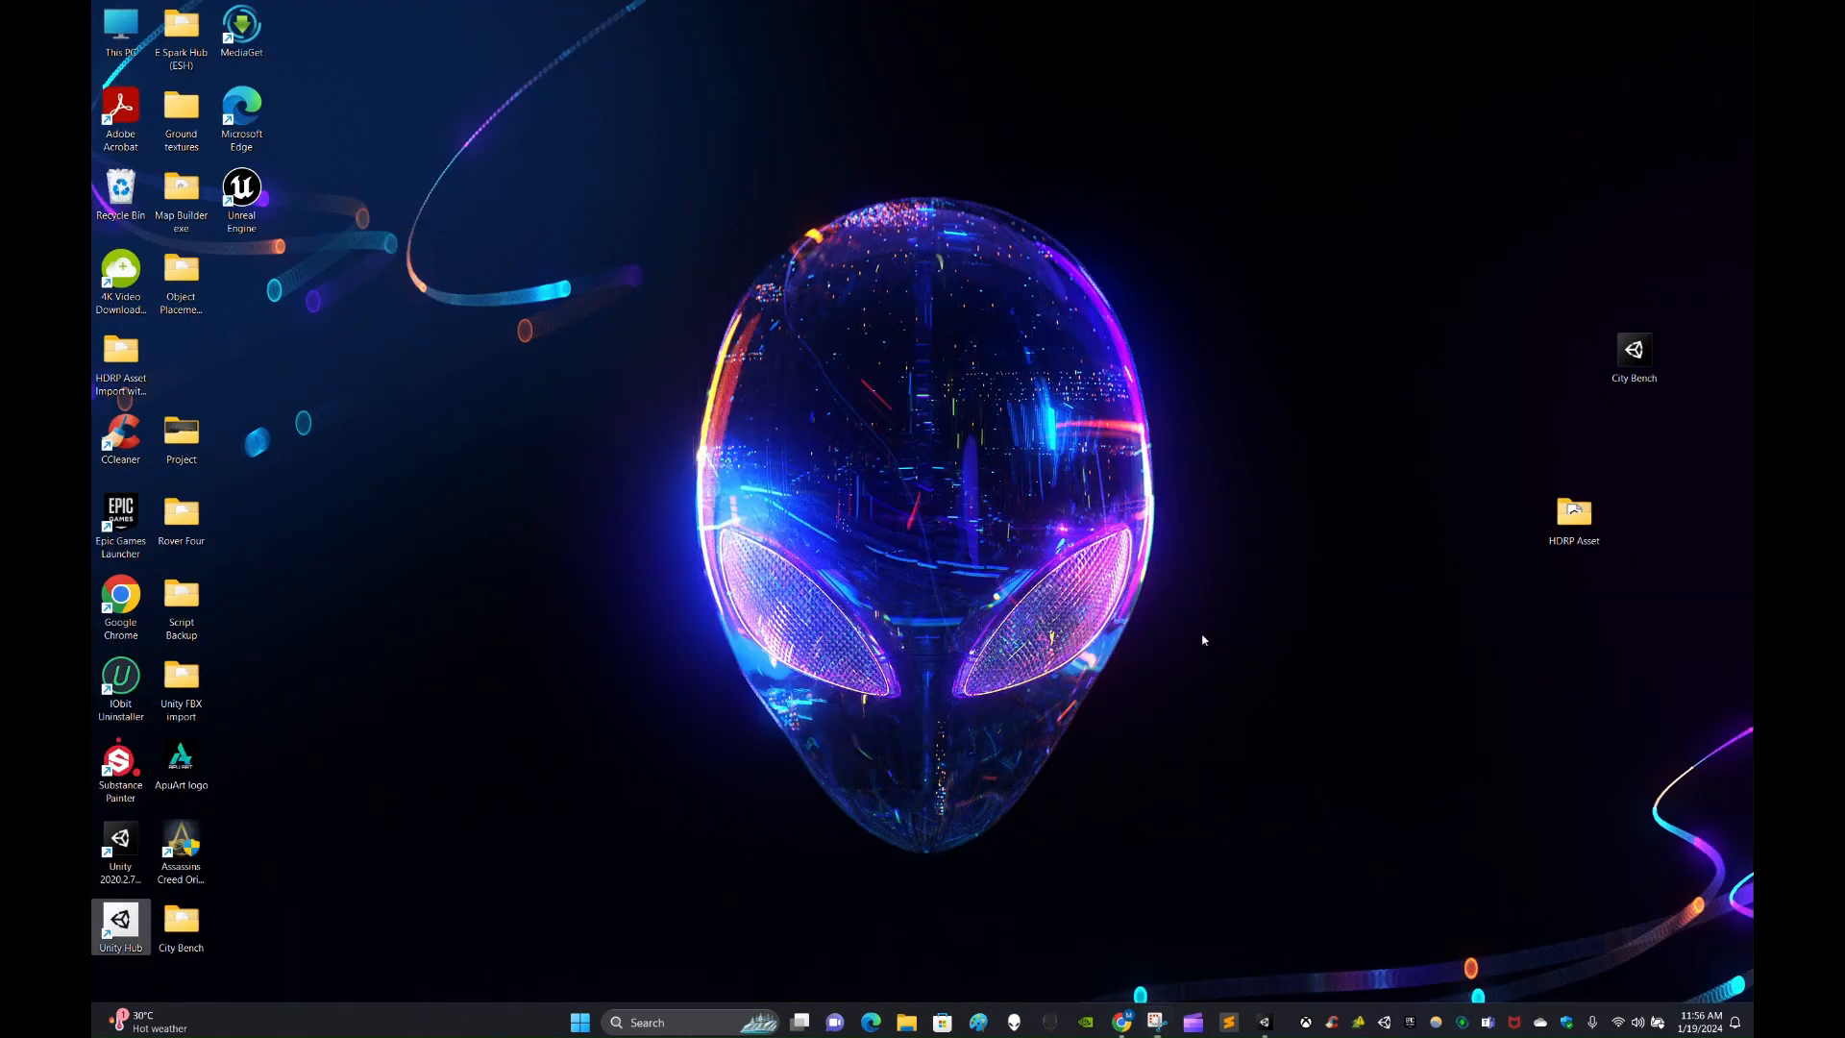
double_click(1583, 519)
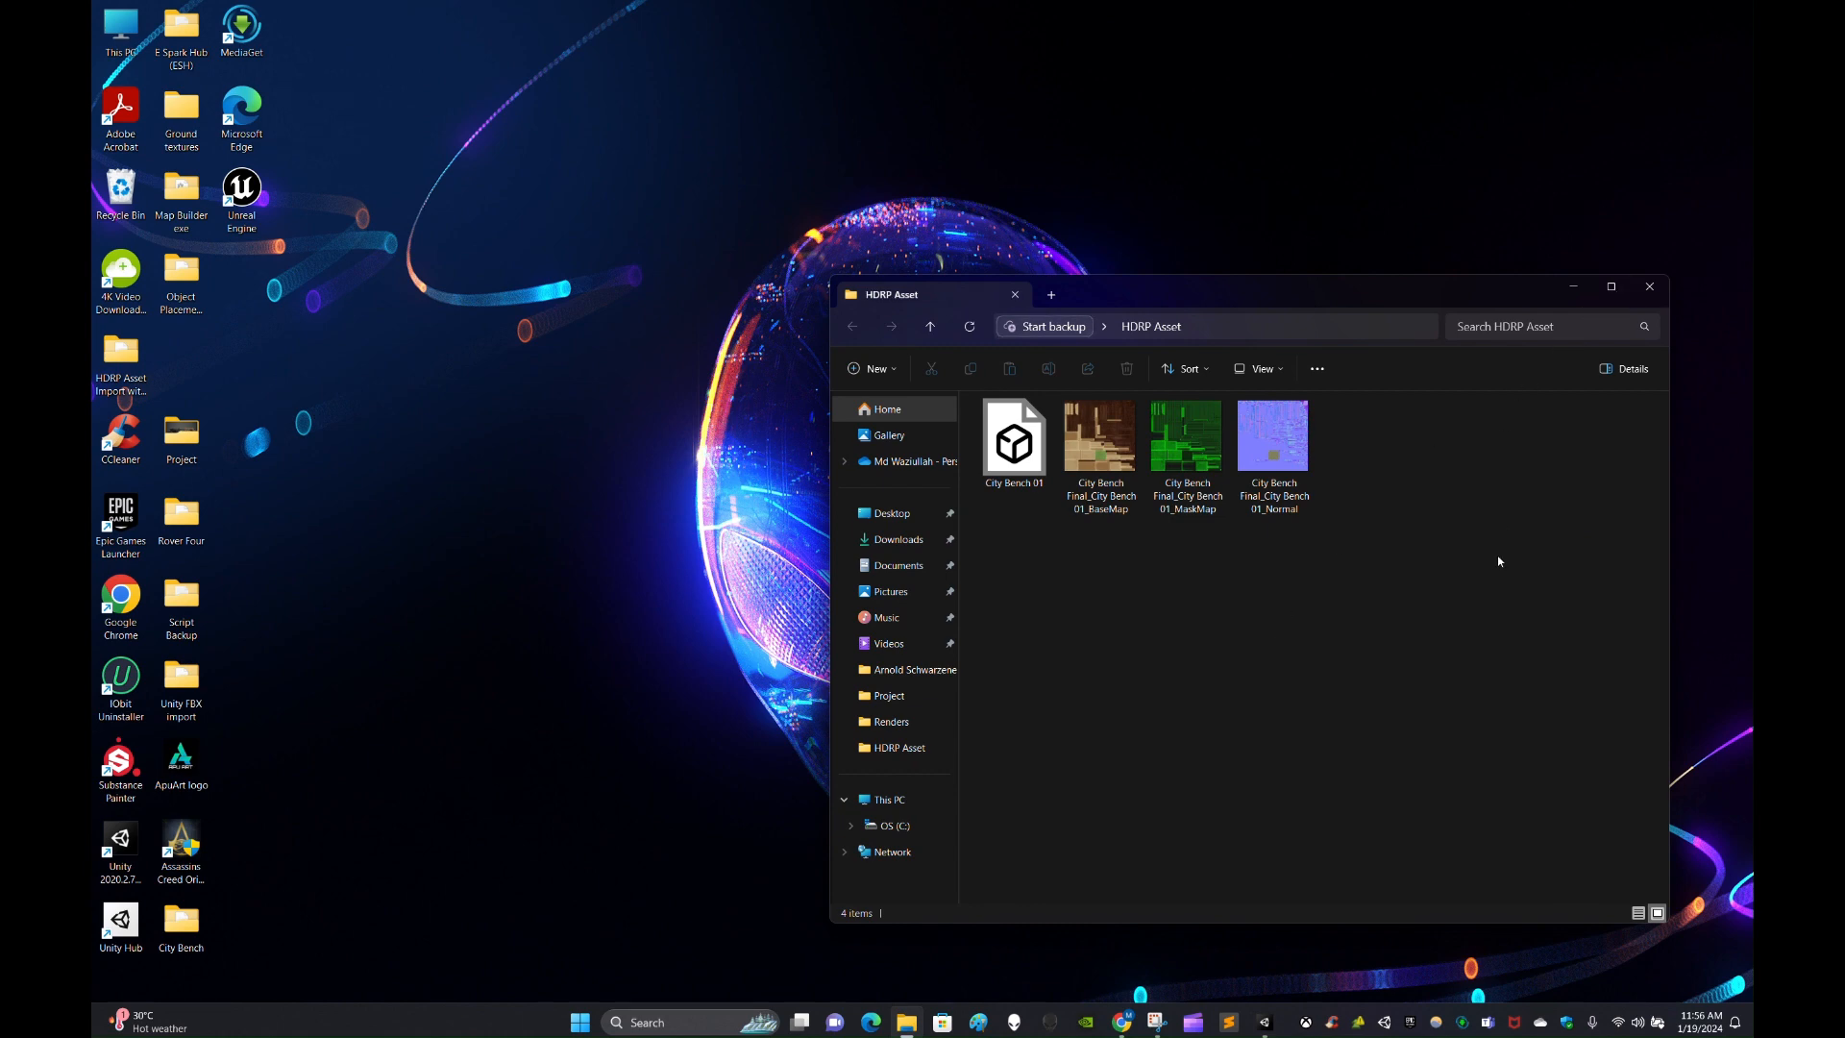
left_click(1612, 286)
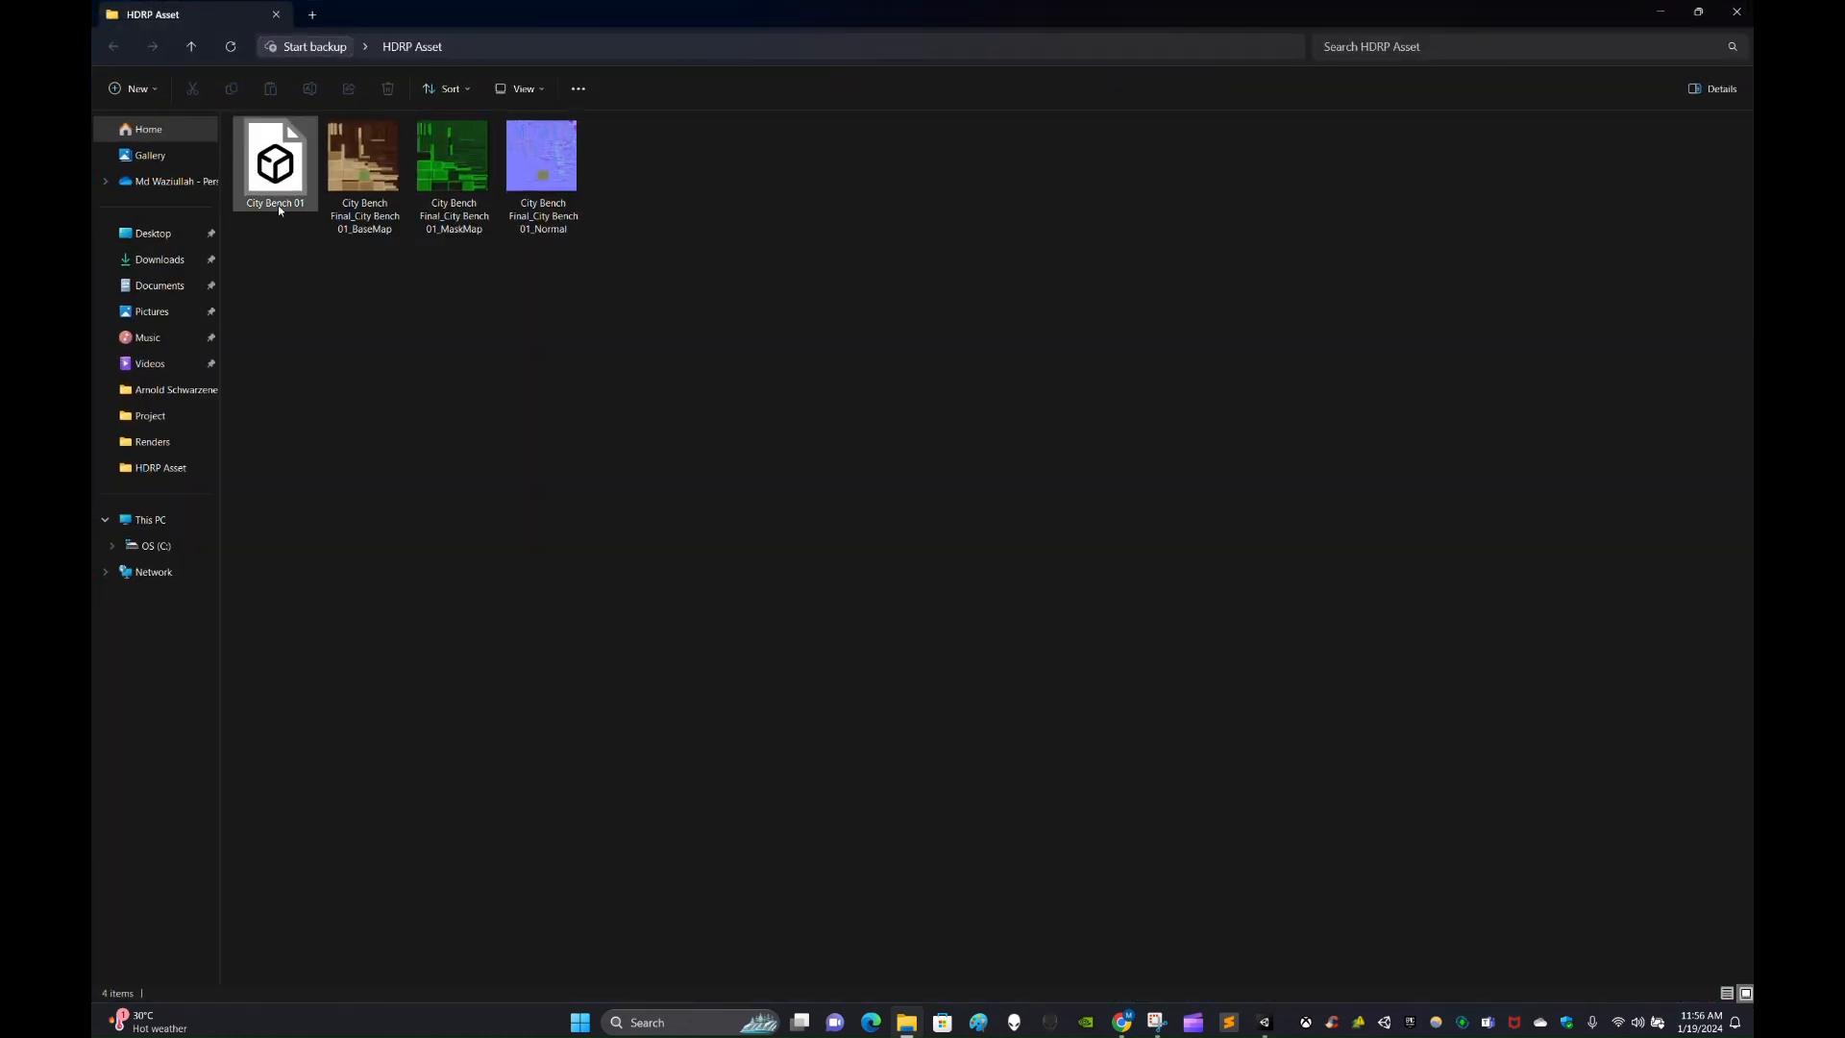
Examine the City Bench 01 model file and its BaseMap, MaskMap and Normal textures in the HDRP Asset folder.
left_click(261, 180)
left_click(358, 176)
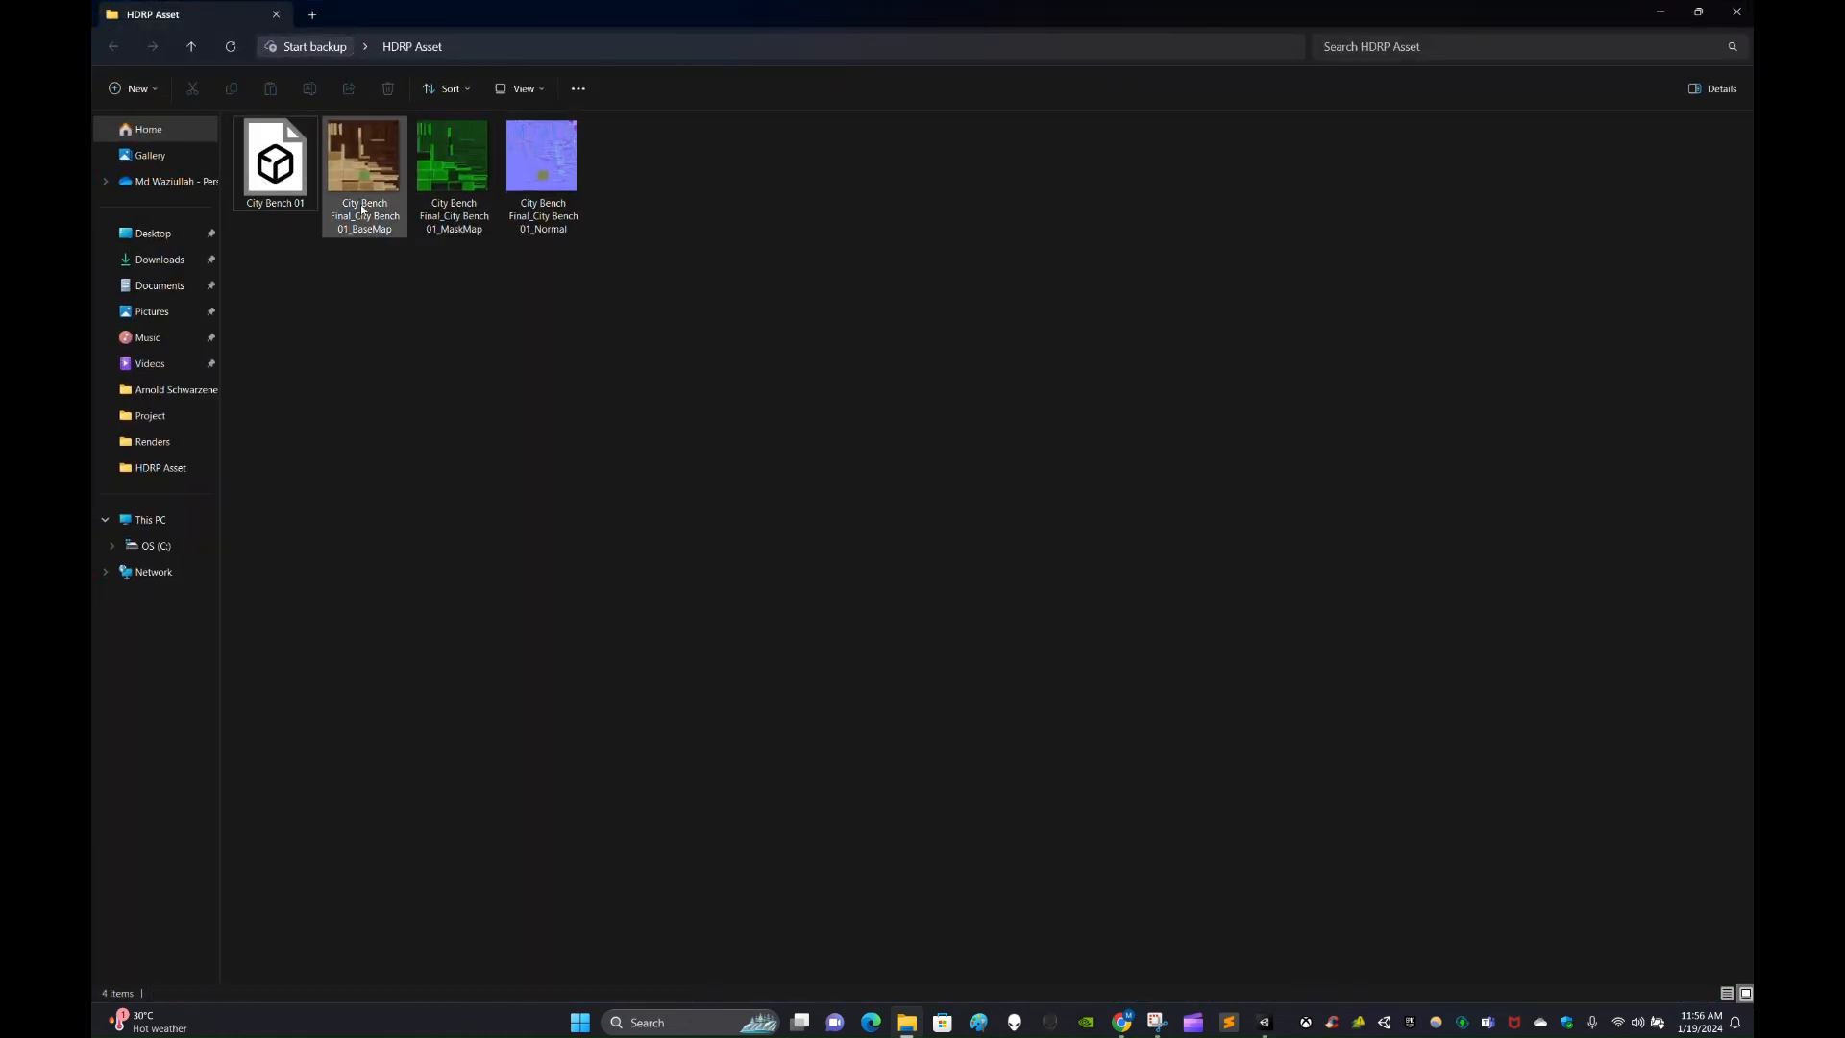
left_click(455, 284)
left_click(481, 182)
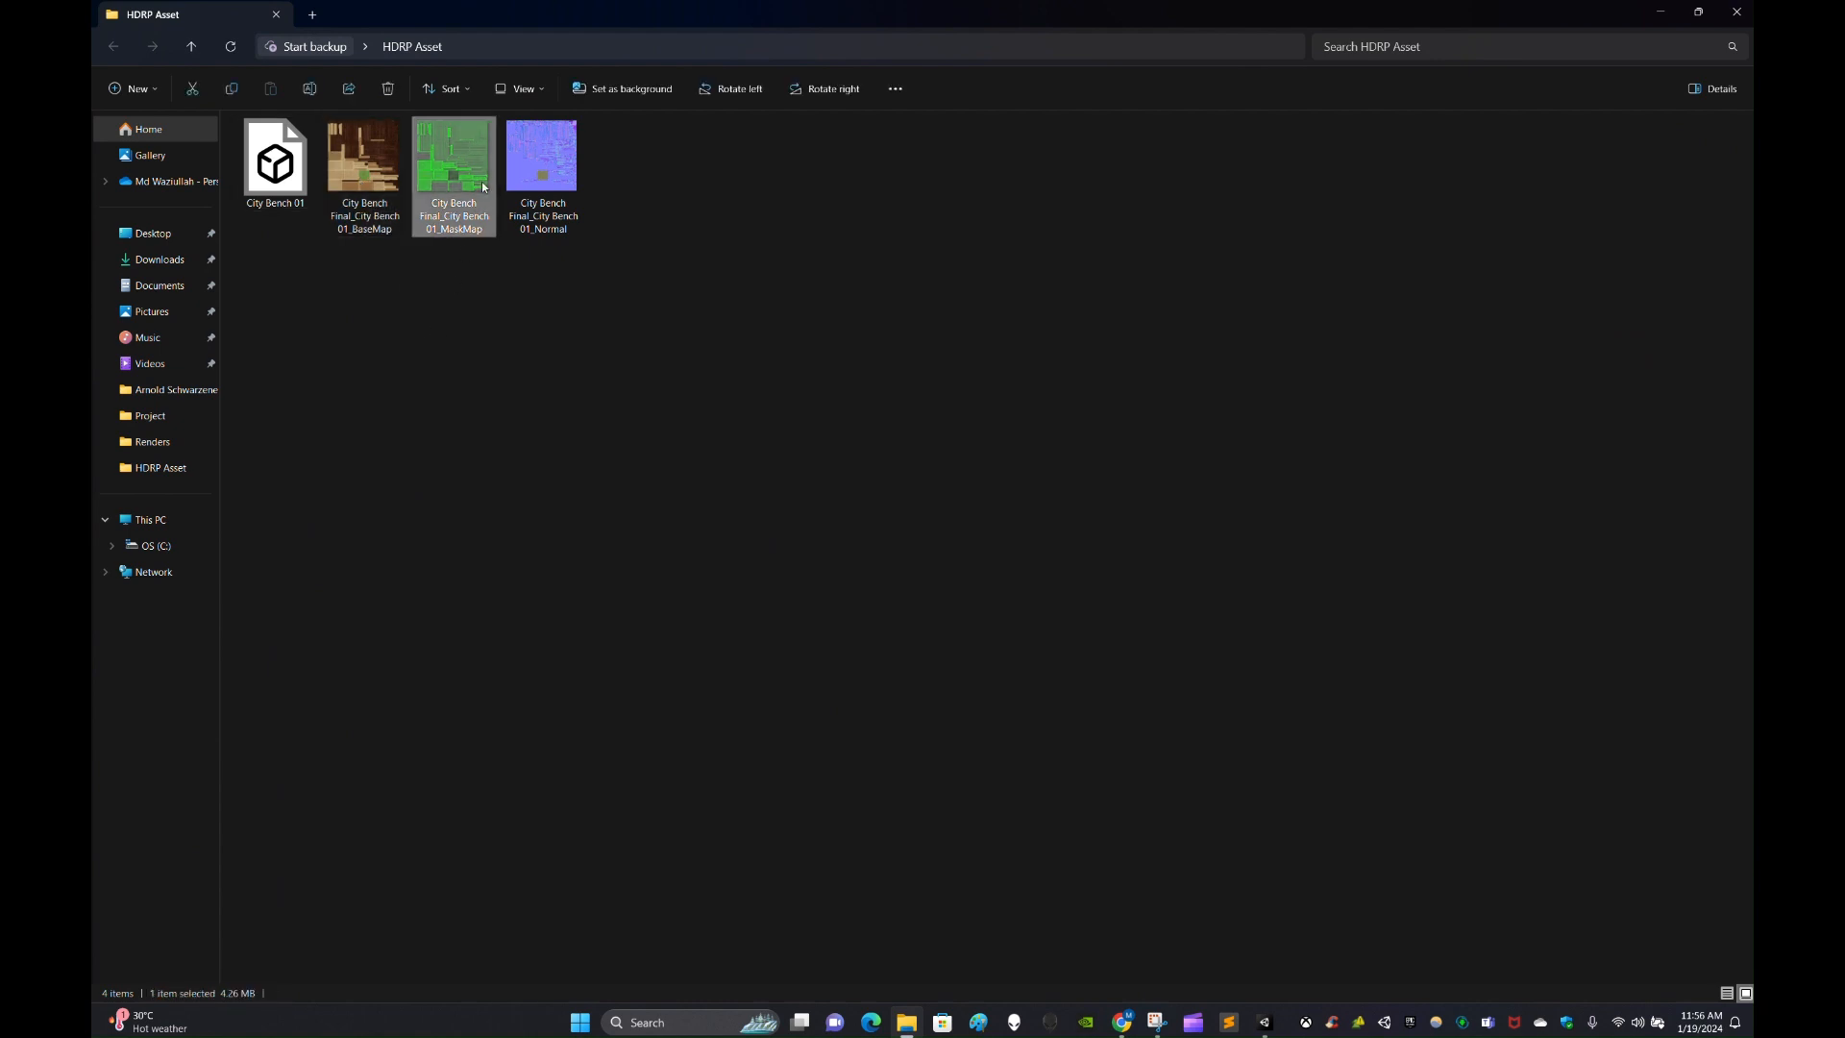
left_click(567, 185)
left_click(610, 414)
left_click(543, 173)
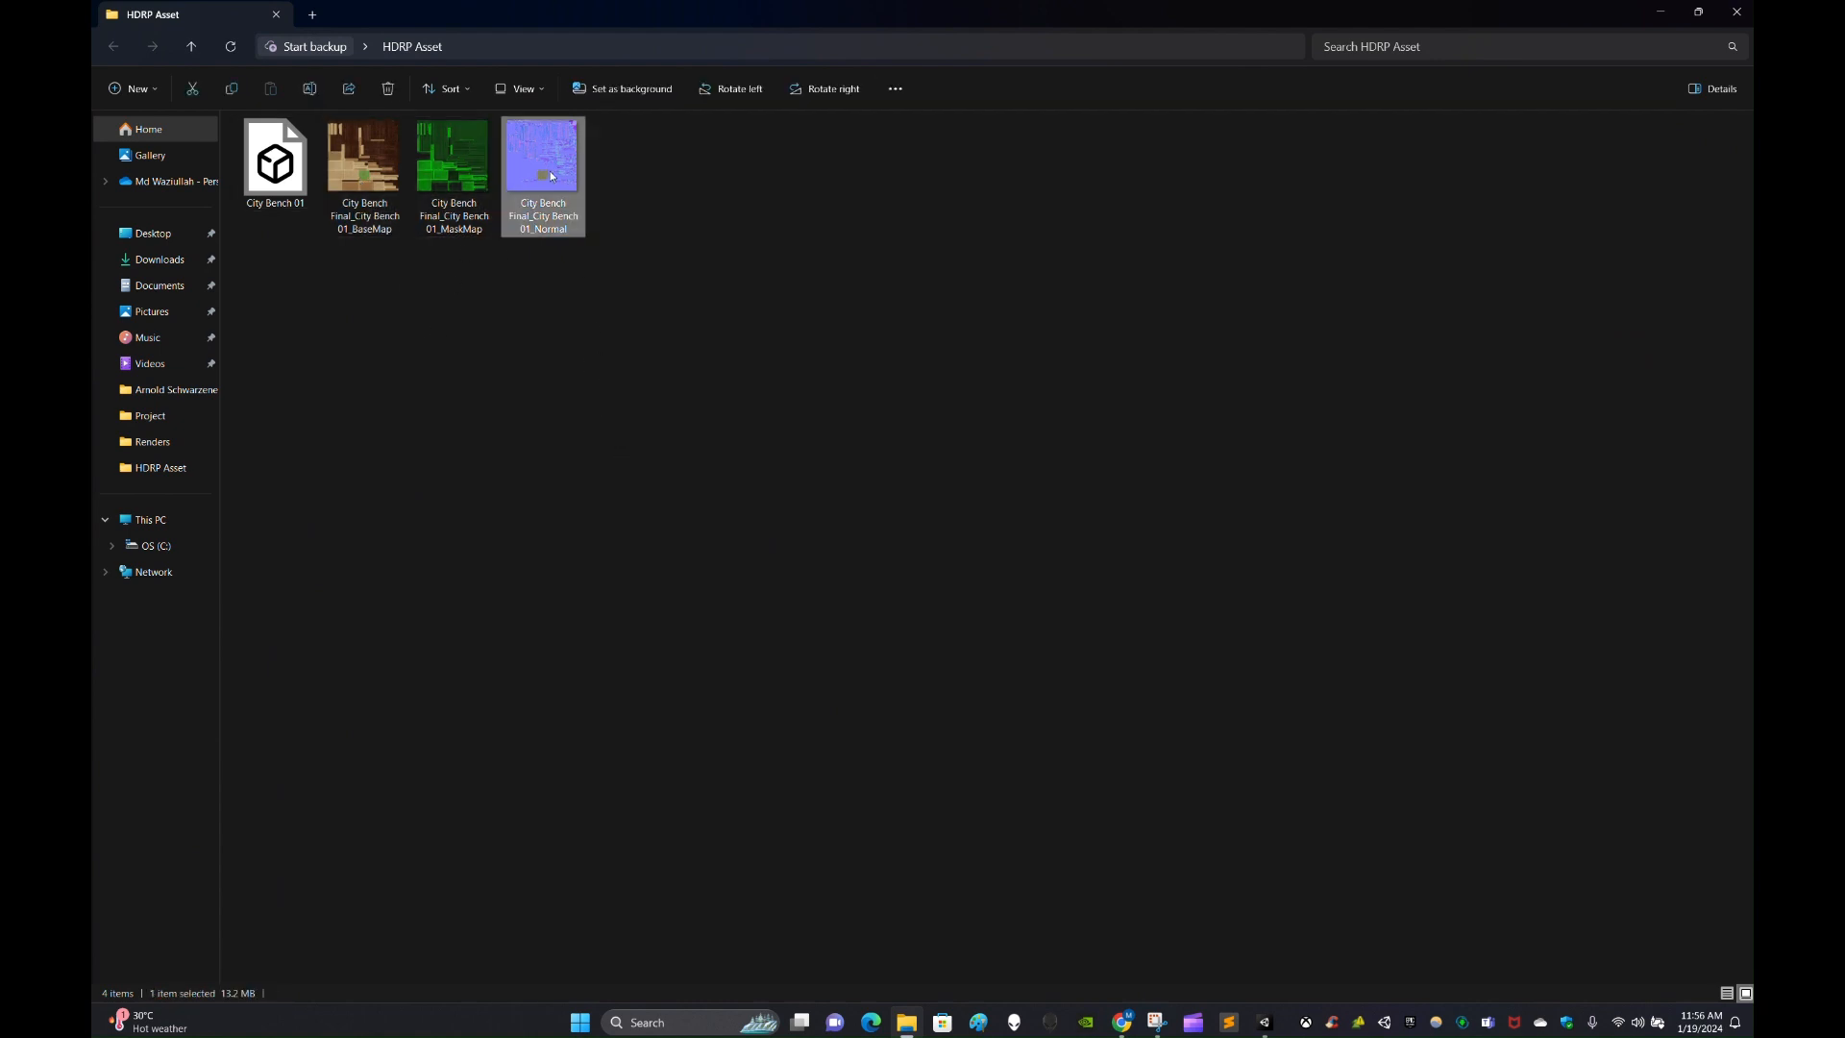
left_click(365, 173)
left_click(387, 355)
left_click(383, 199)
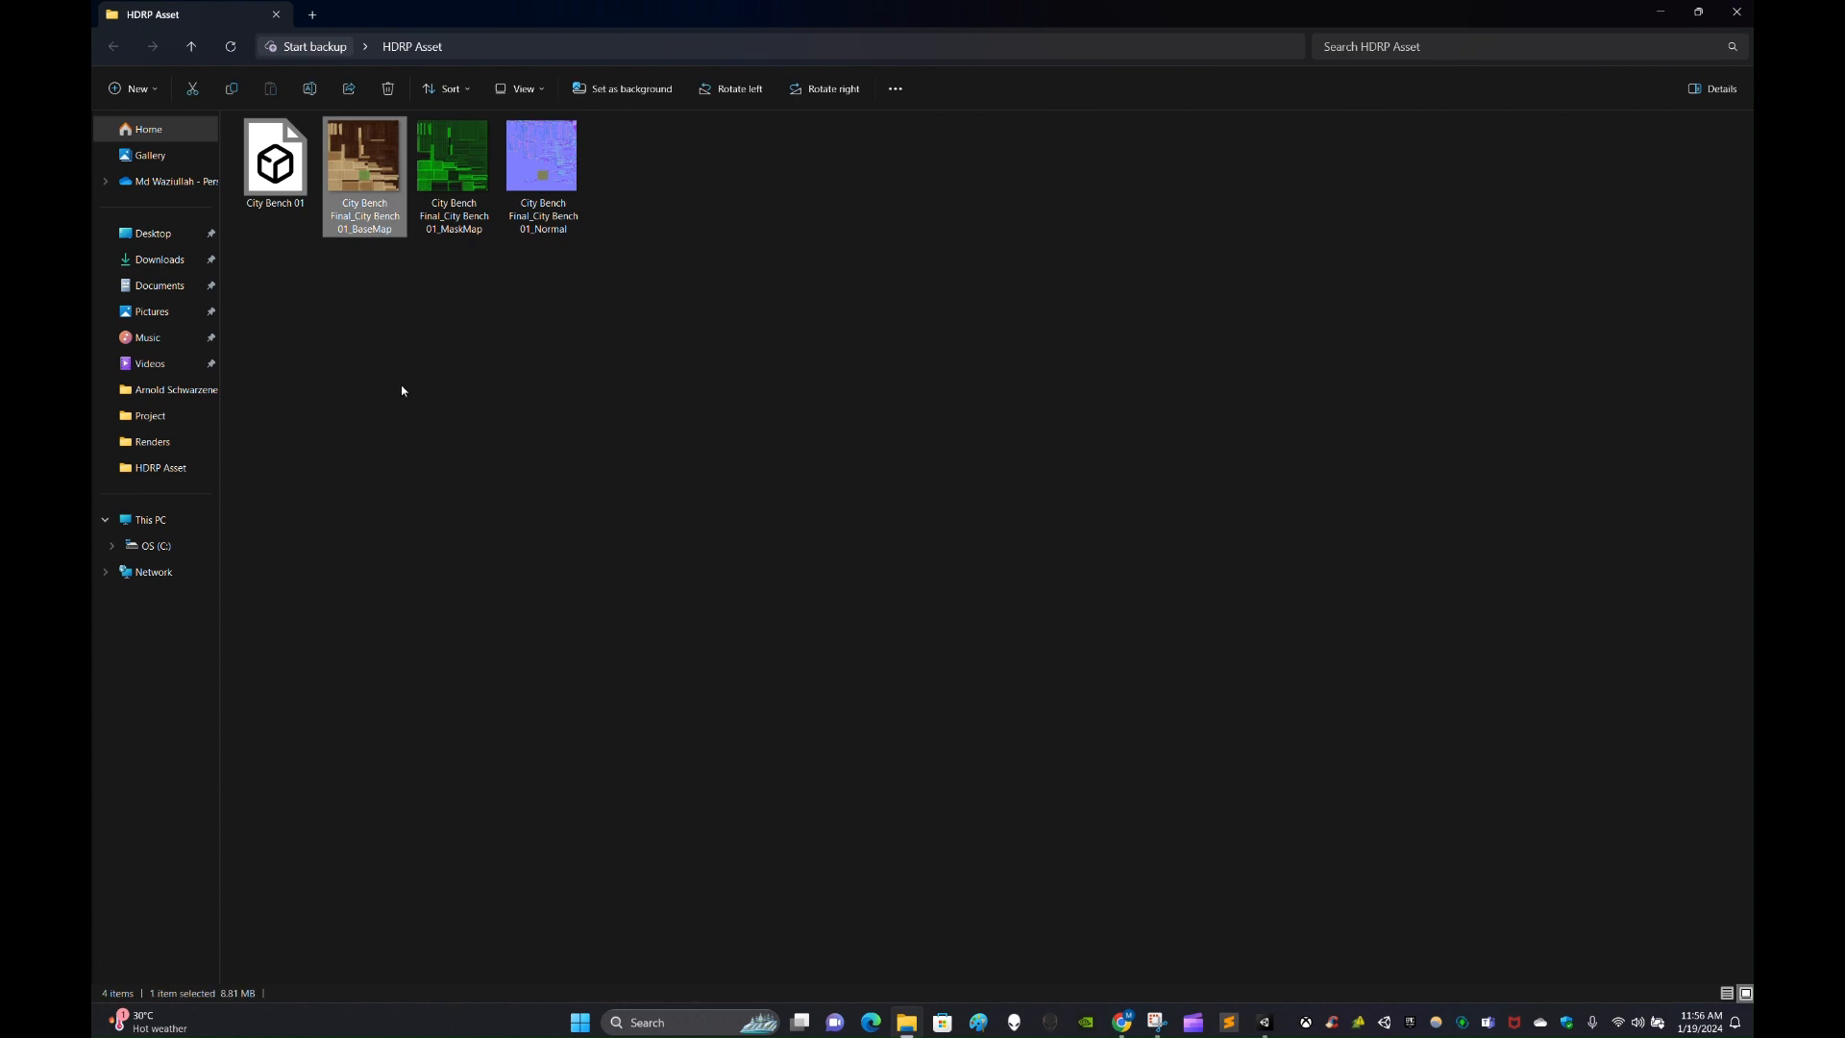
left_click(401, 384)
View the City Bench 01 MaskMap texture in the image viewer and close it.
left_click(471, 223)
left_click(471, 269)
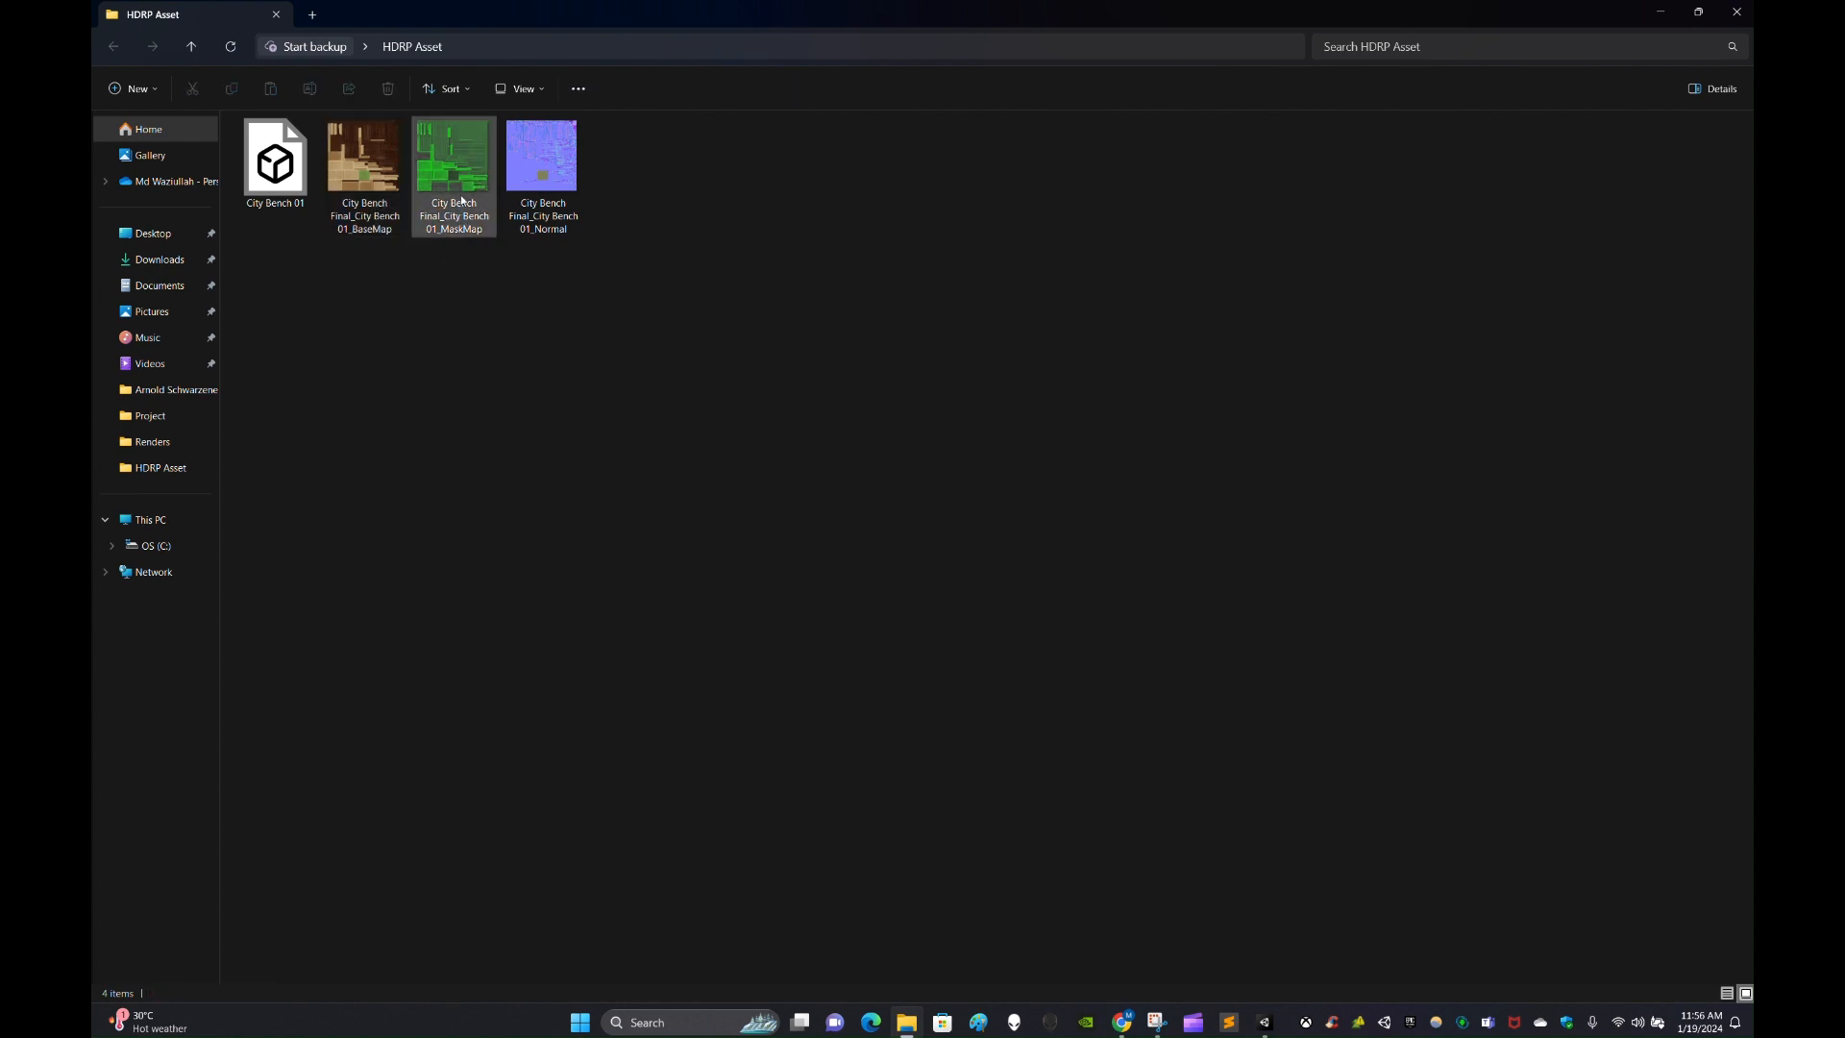
left_click(463, 200)
left_click(480, 296)
double_click(479, 179)
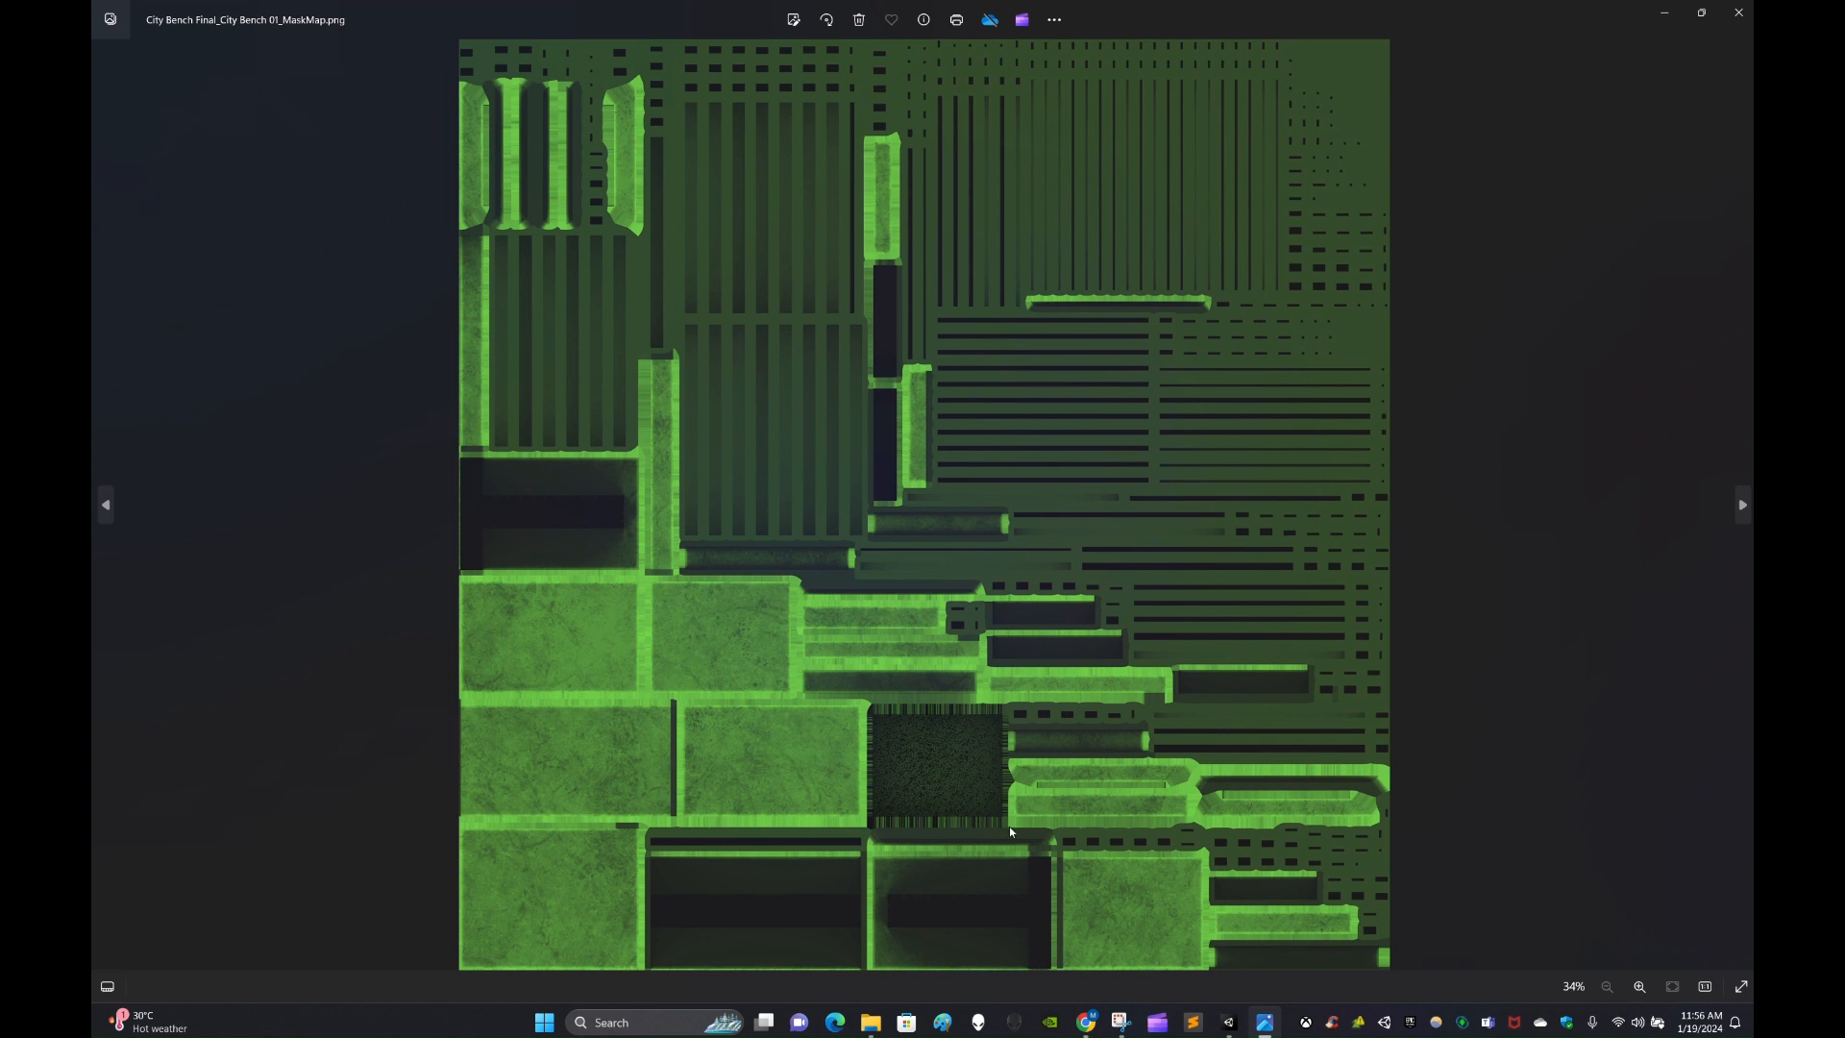
left_click(1739, 13)
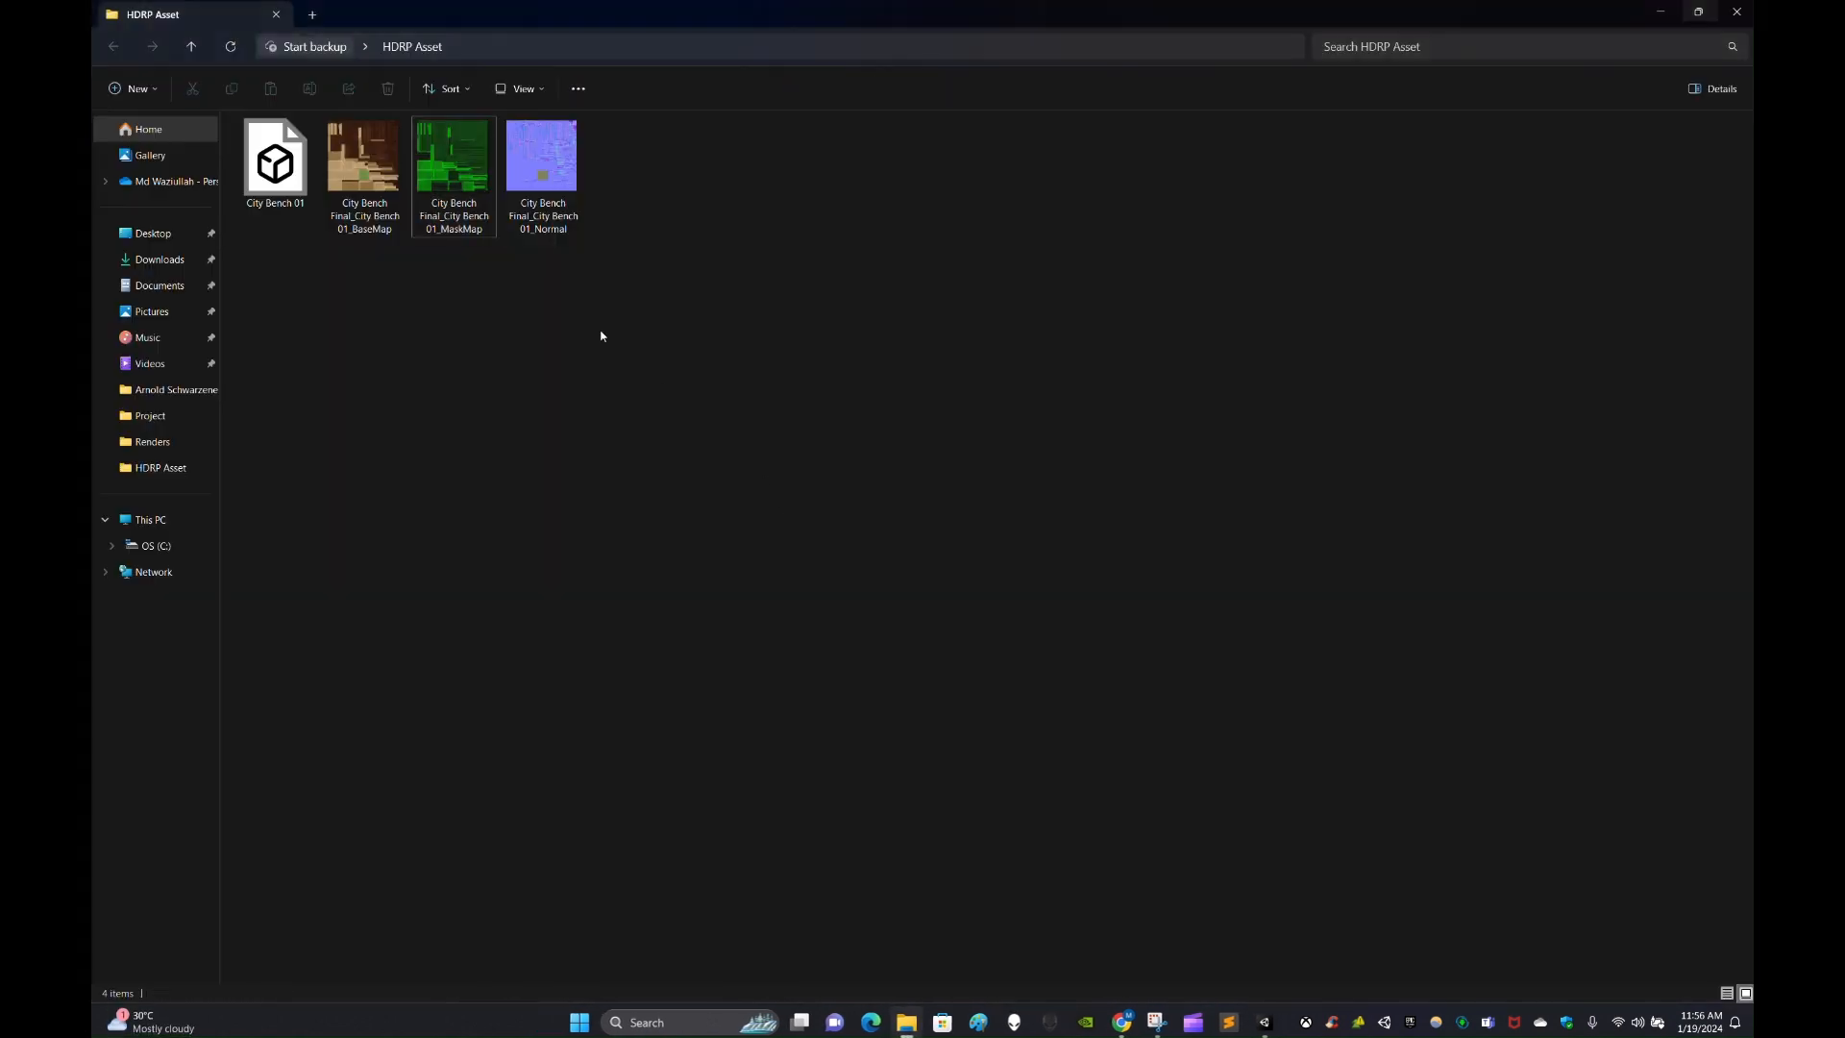
left_click(451, 183)
left_click(383, 180)
left_click(606, 183)
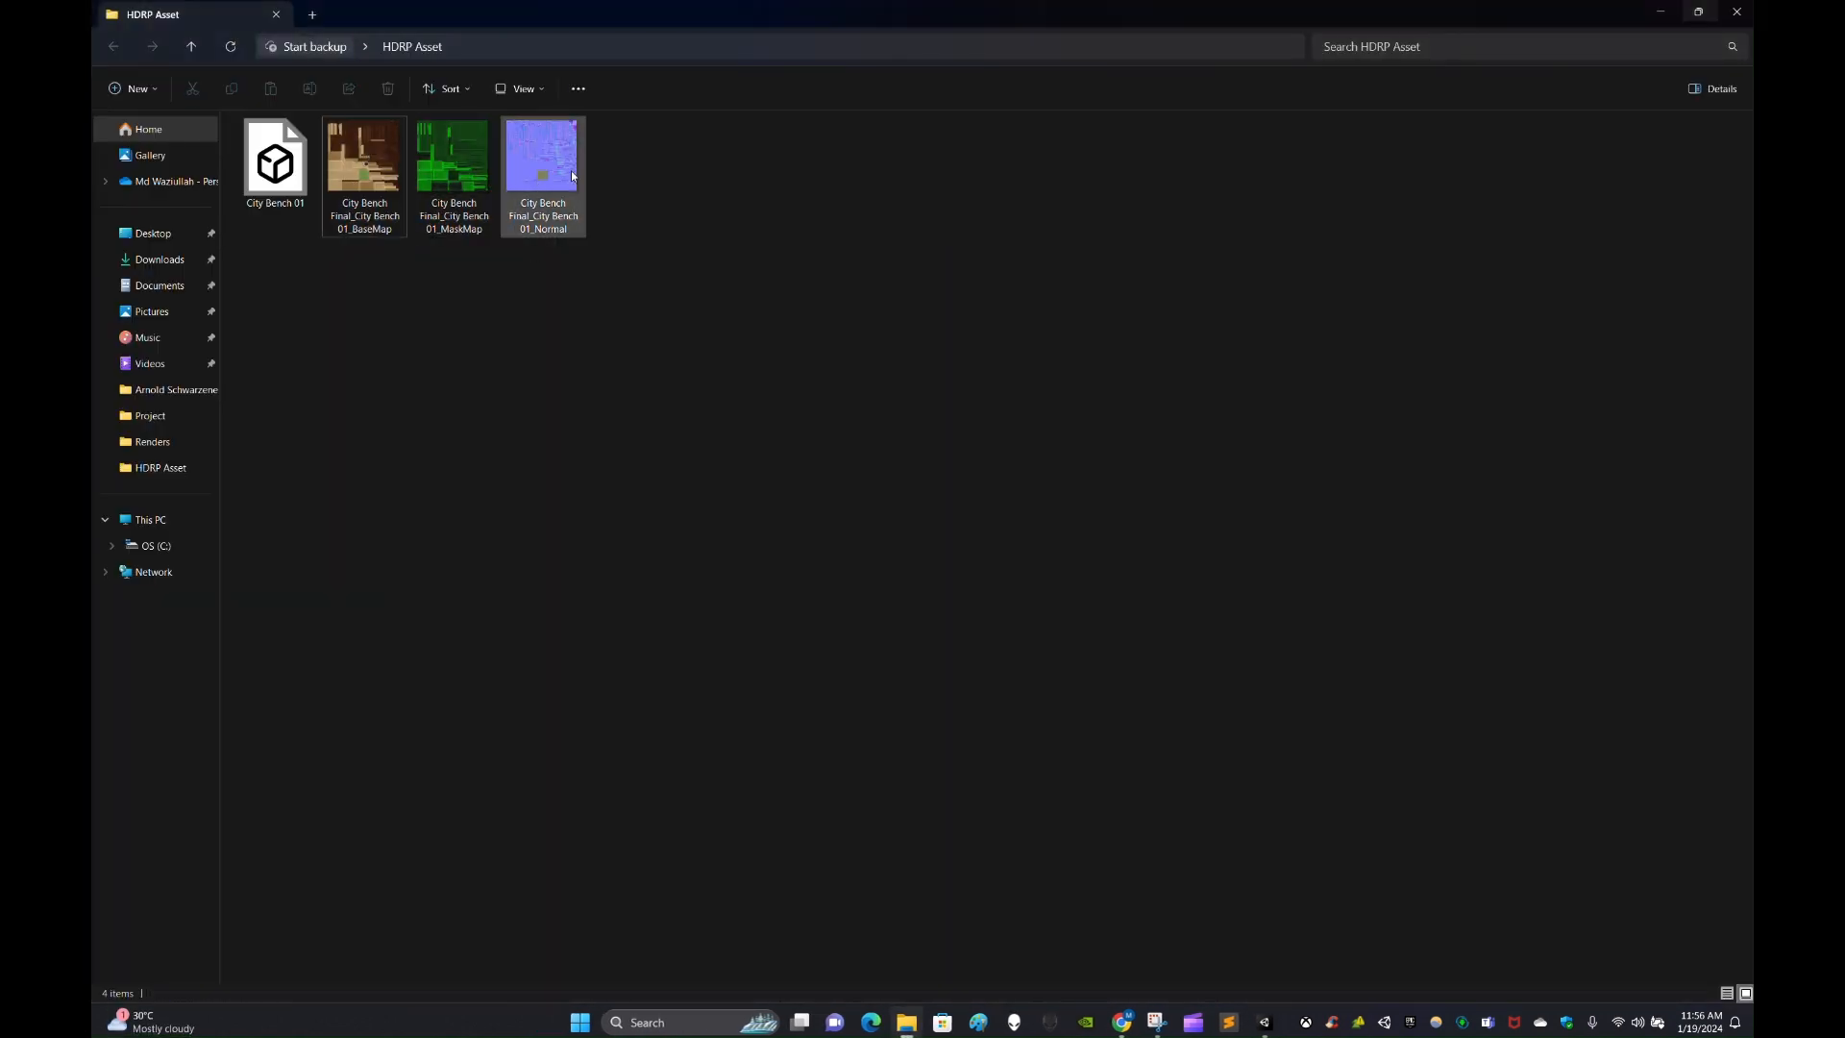
left_click(486, 182)
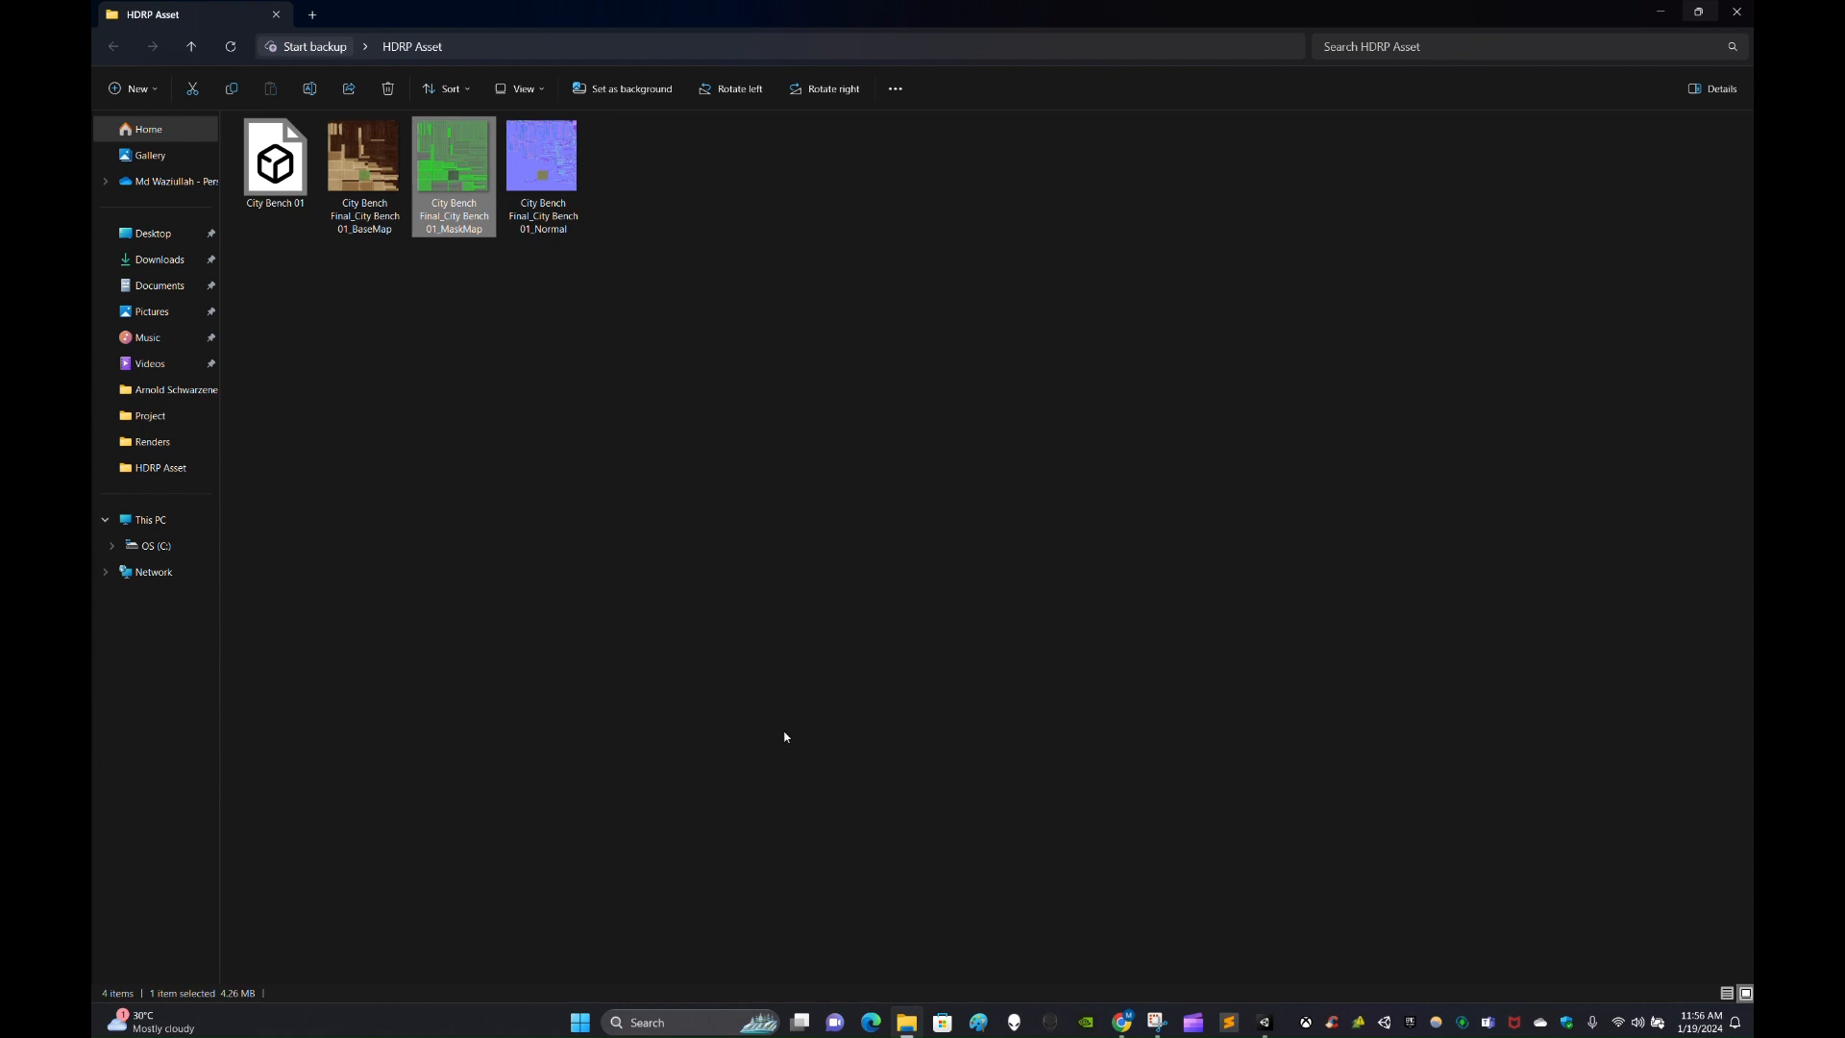
Switch to Chrome and examine which maps the HDRP mask map stores in each color channel in the Unity documentation.
left_click(1122, 1023)
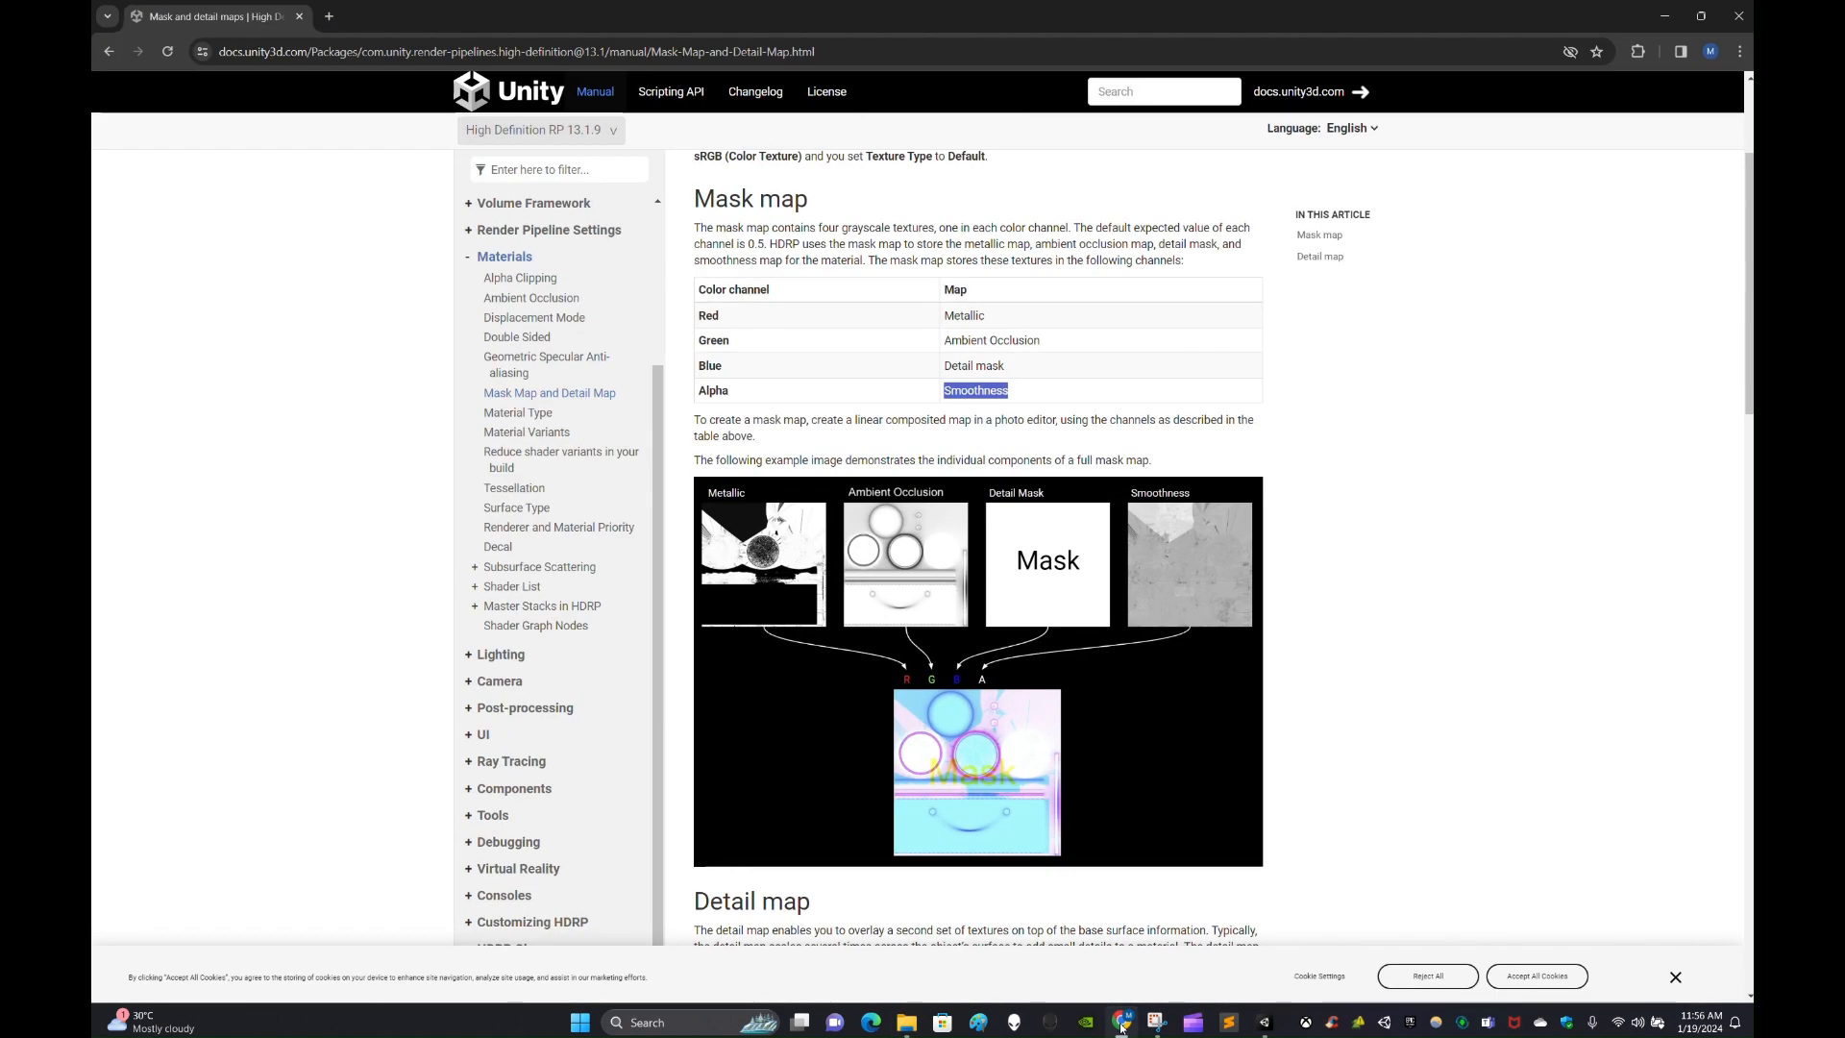
scroll(1341, 637, "up", 3)
scroll(1341, 637, "down", 2)
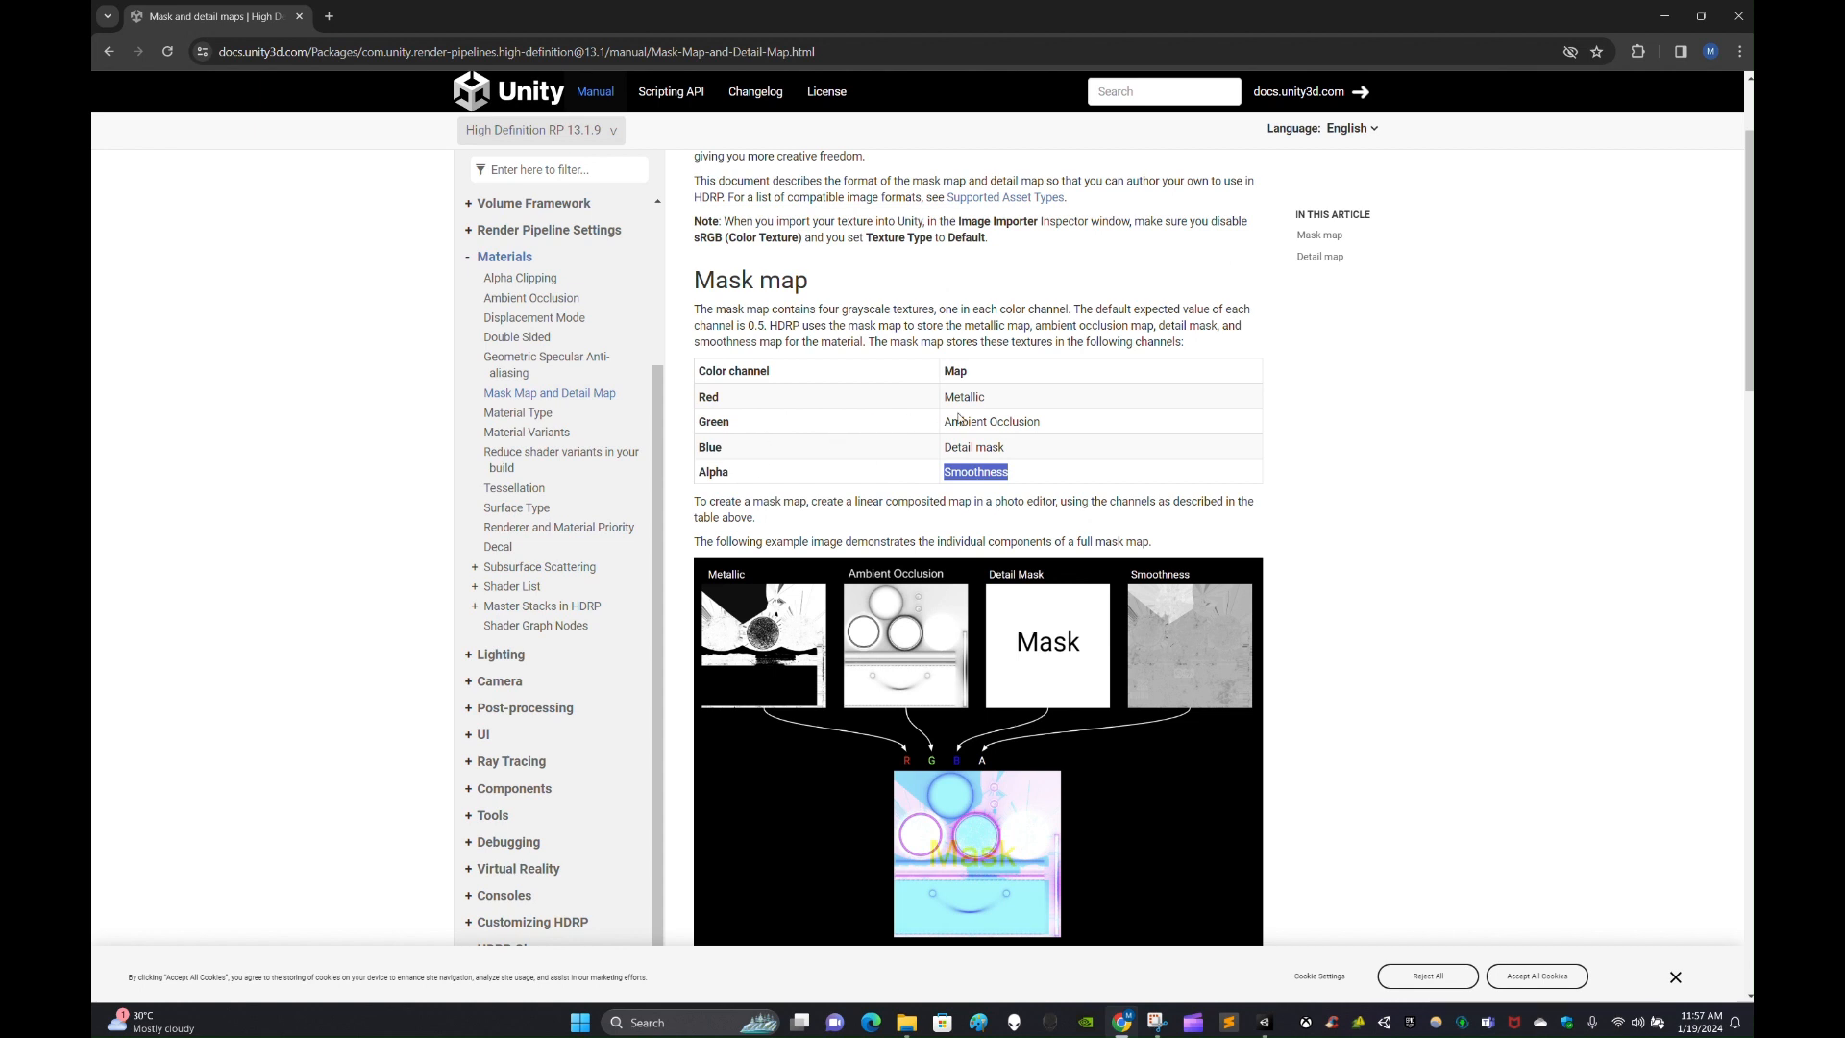
left_click_drag(996, 397, 944, 395)
left_click_drag(1041, 421, 940, 421)
left_click_drag(1009, 472, 942, 448)
left_click(999, 438)
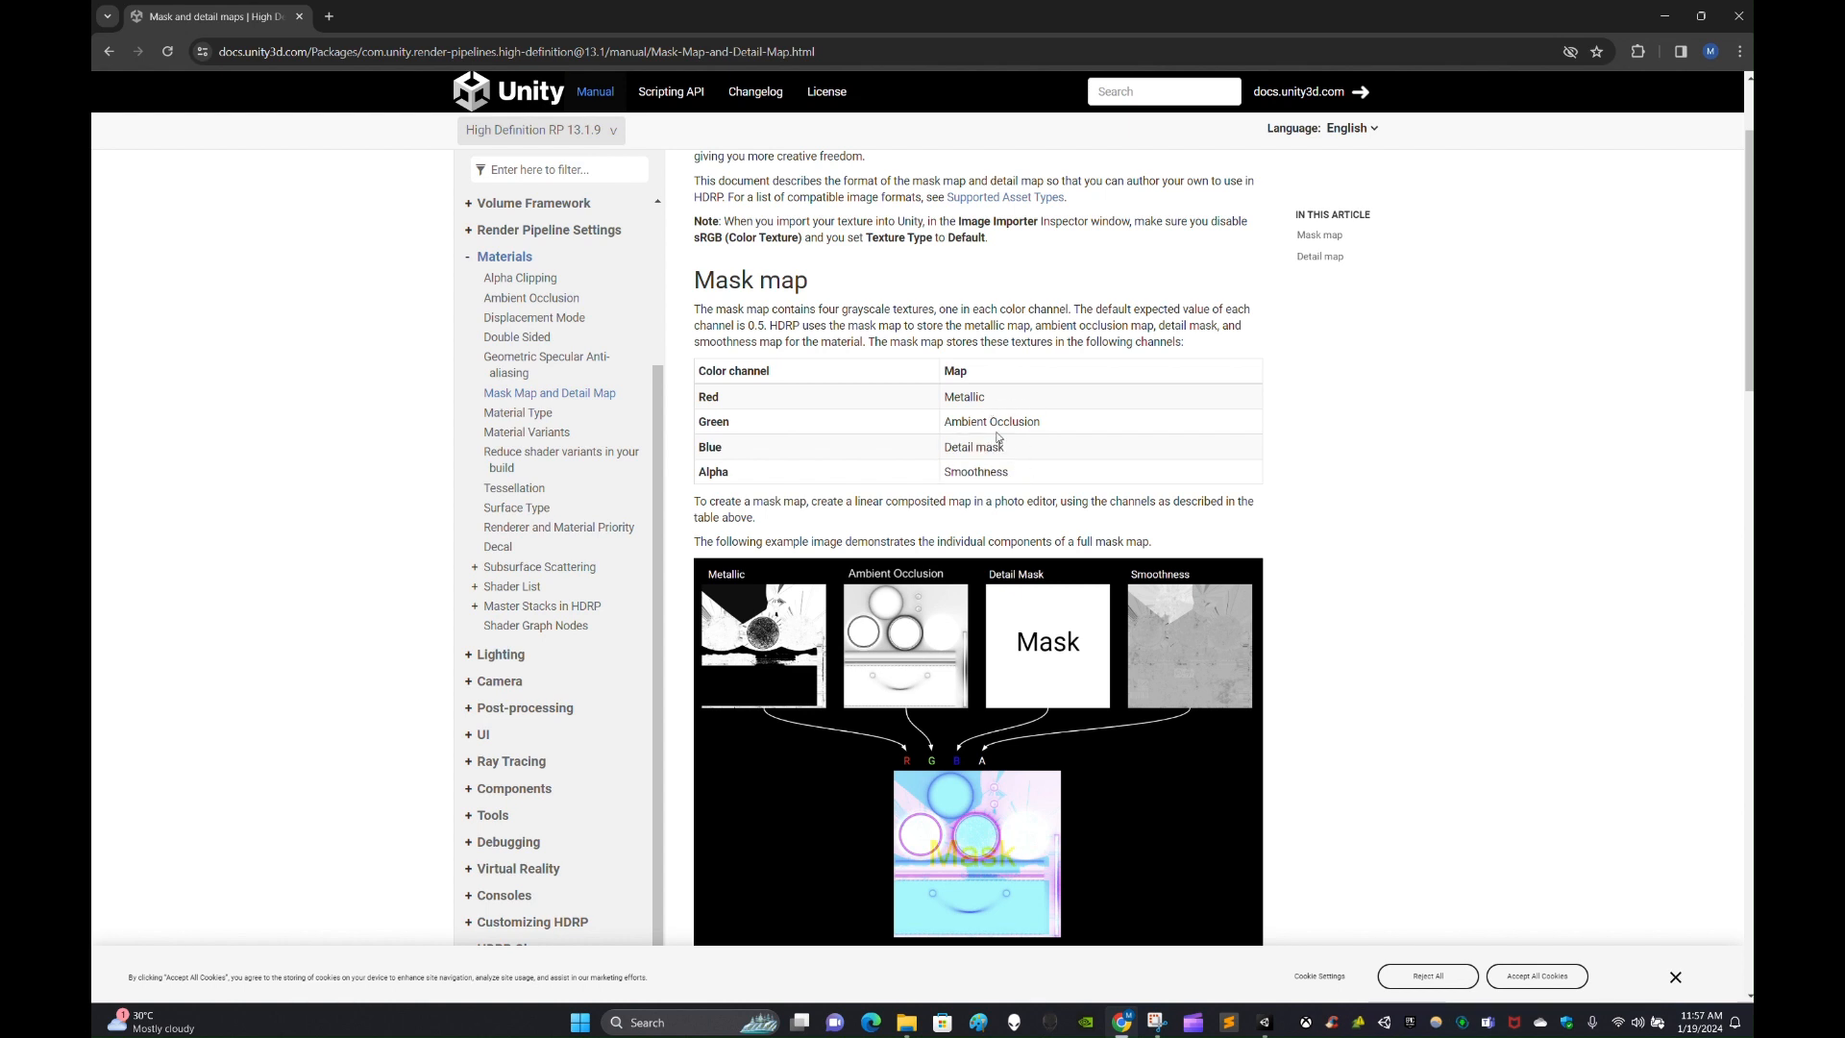
Review the Metallic, Ambient Occlusion and Smoothness channels and the mask map example image, and minimize Chrome.
left_click_drag(996, 401, 943, 401)
left_click(1005, 404)
left_click(1049, 425)
left_click_drag(1049, 427, 943, 423)
left_click_drag(1014, 475, 942, 474)
left_click(1491, 618)
scroll(1470, 620, "down", 3)
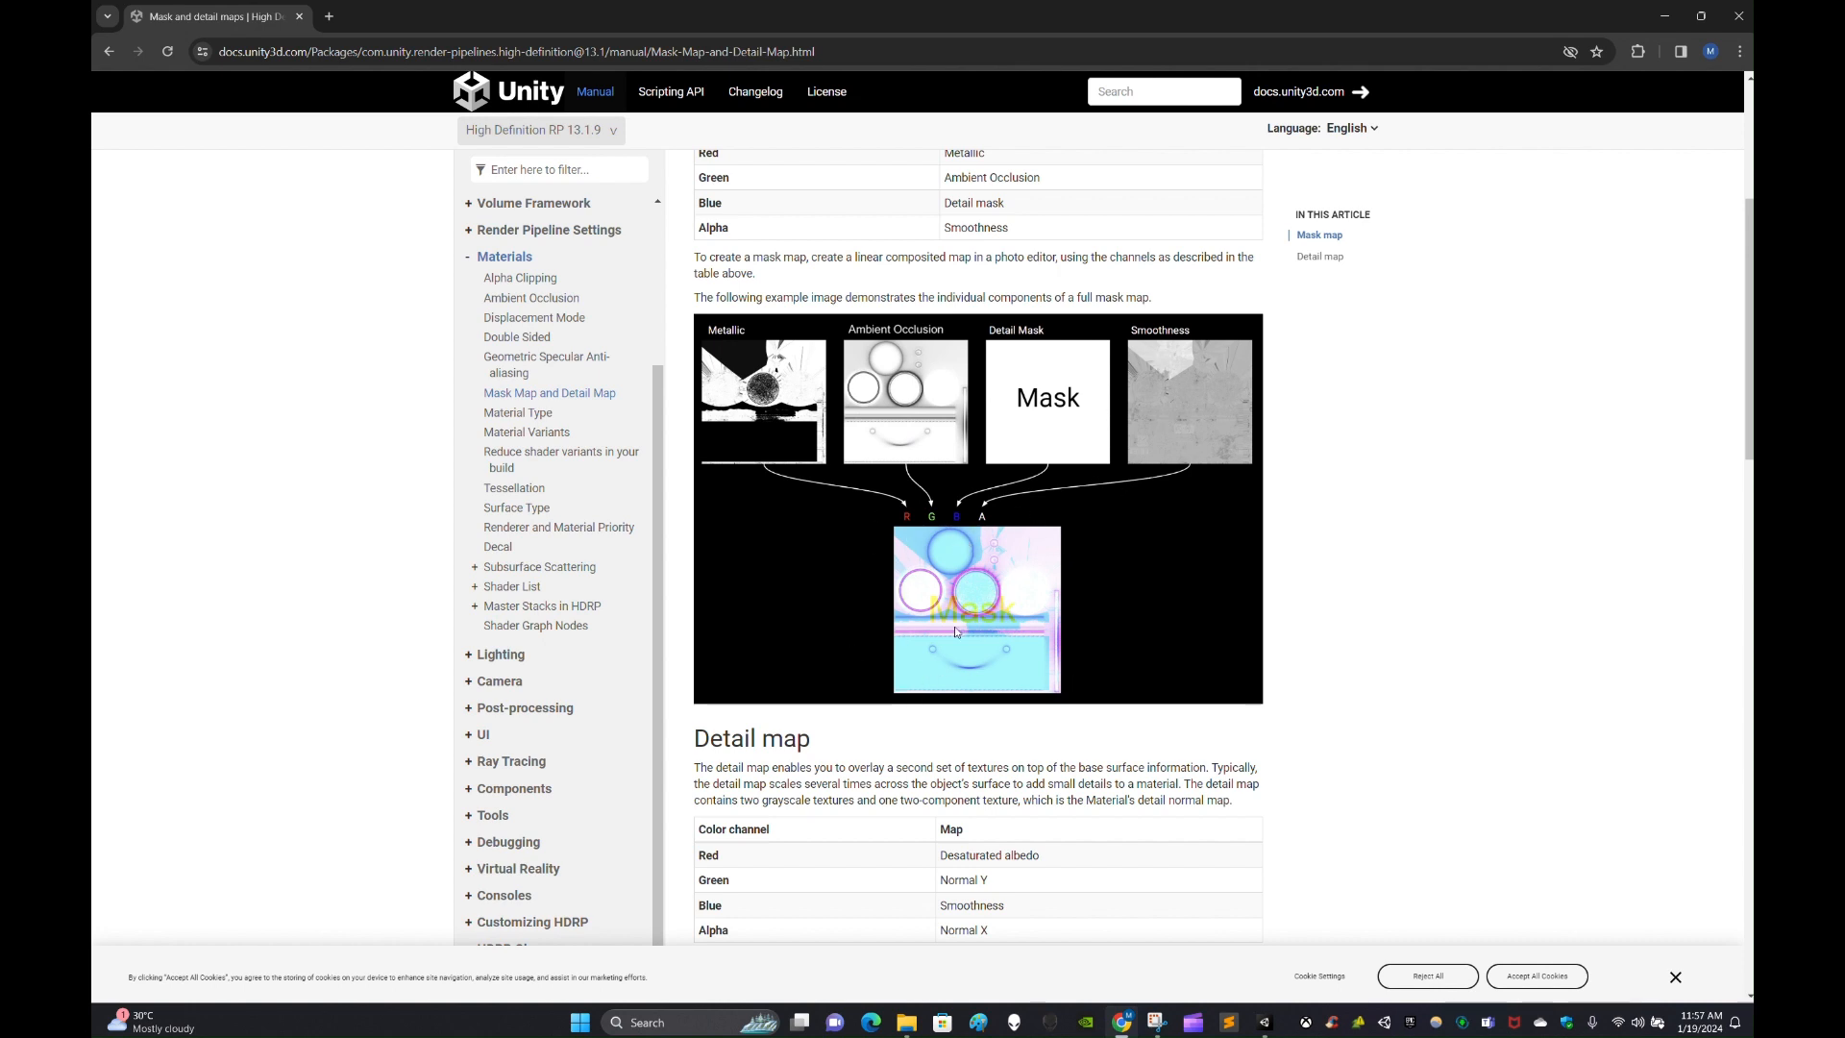
scroll(959, 632, "up", 2)
left_click(1677, 17)
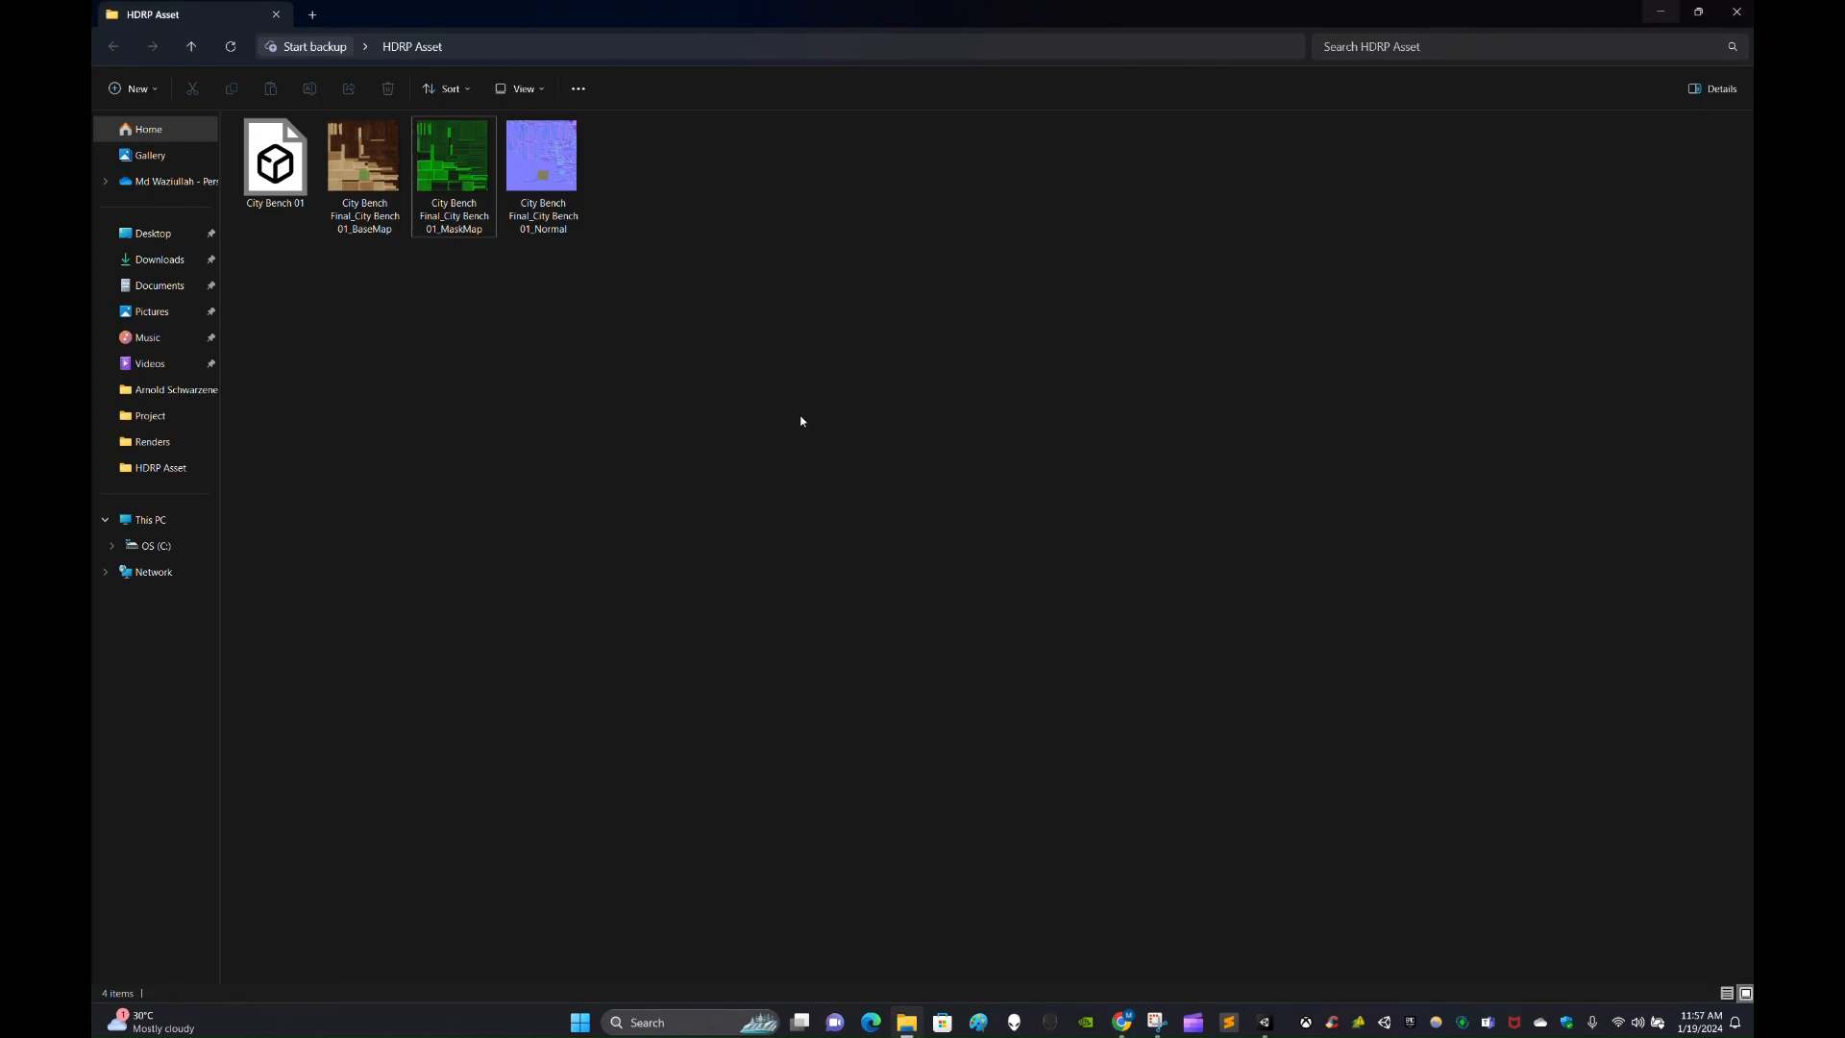
Restore the HDRP Asset folder window to its smaller size and bring up the Unity editor maximized.
left_click(470, 172)
left_click(535, 288)
left_click(1699, 11)
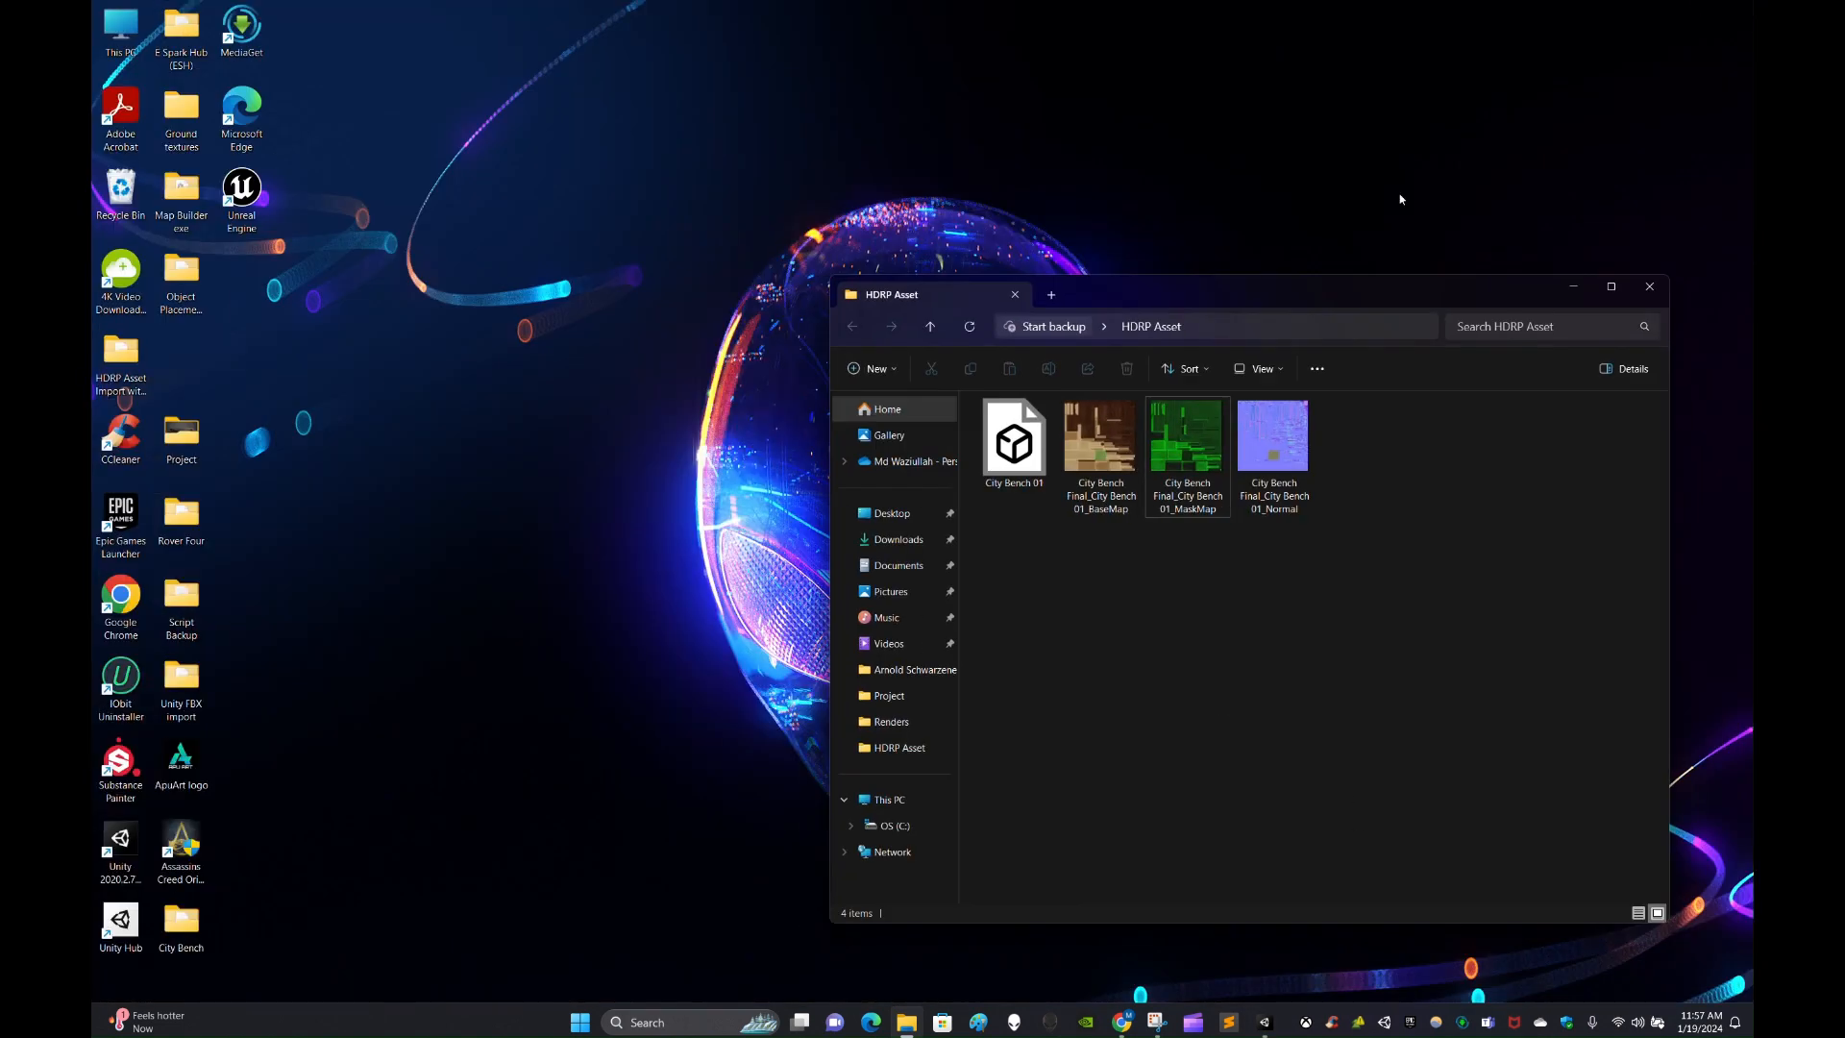
left_click(1265, 1022)
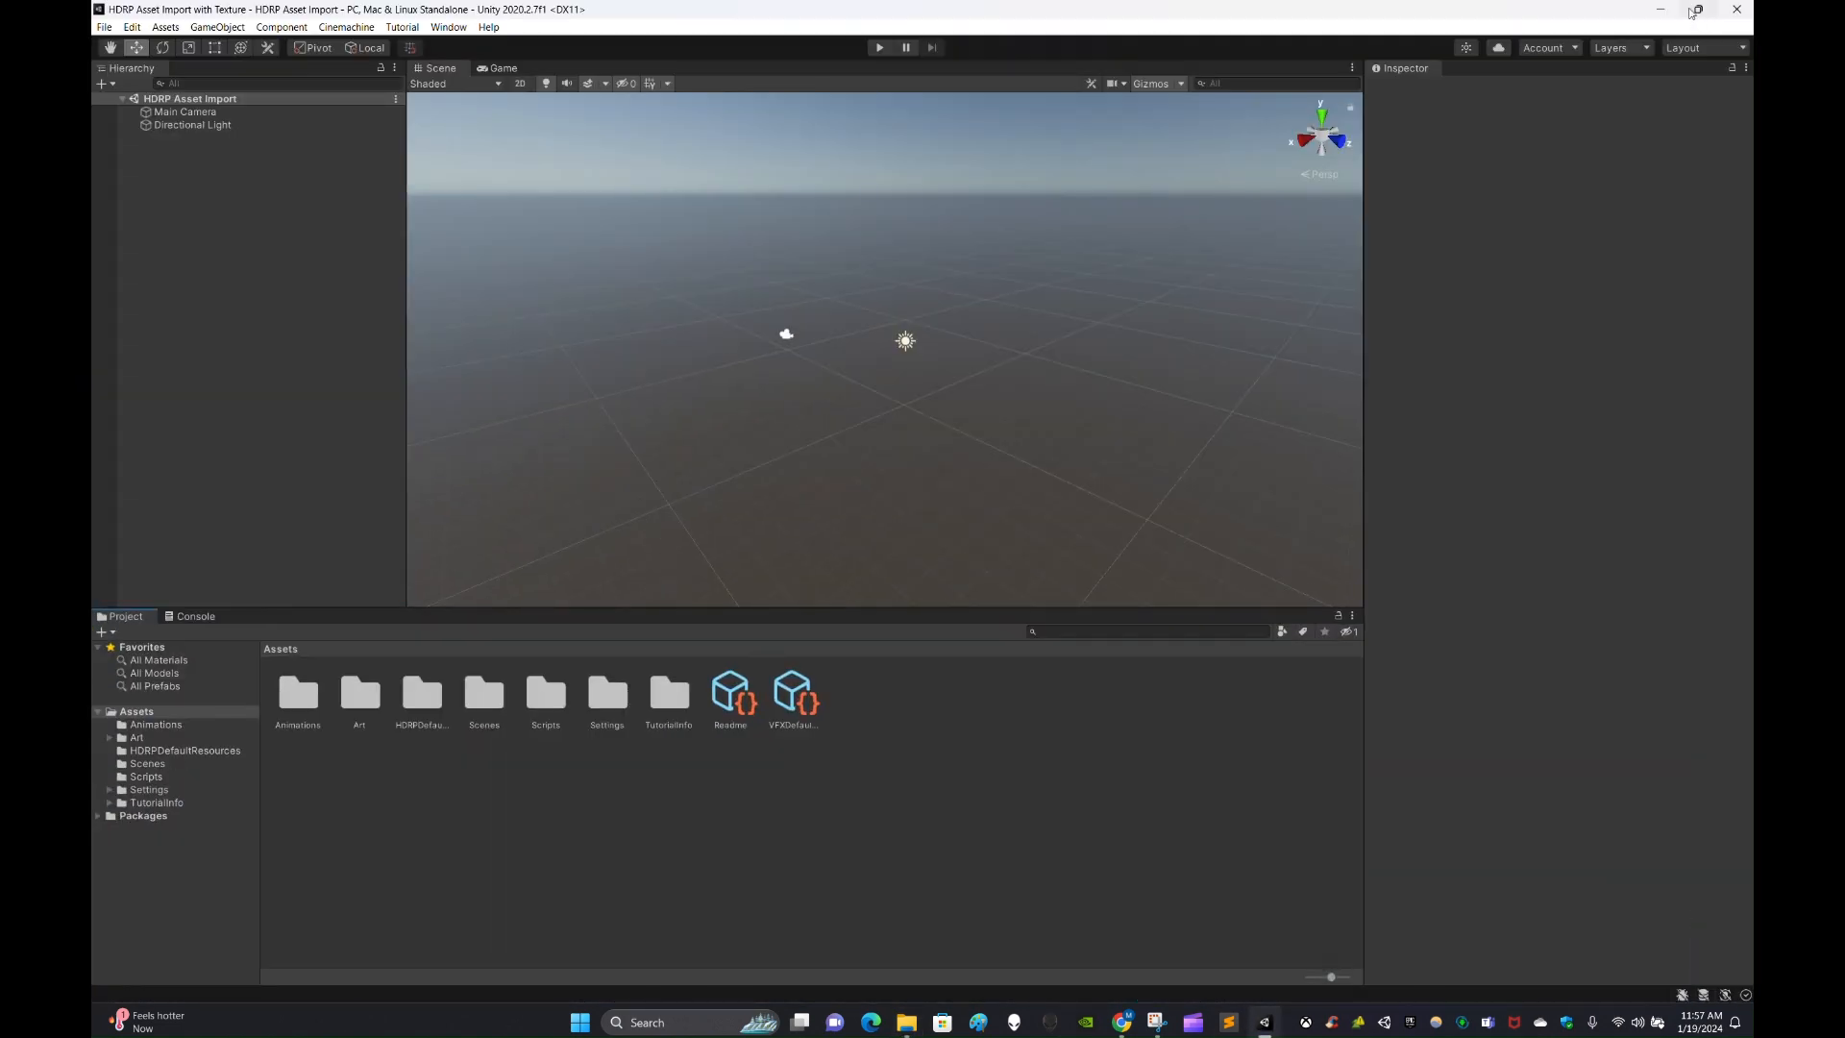
left_click(1699, 9)
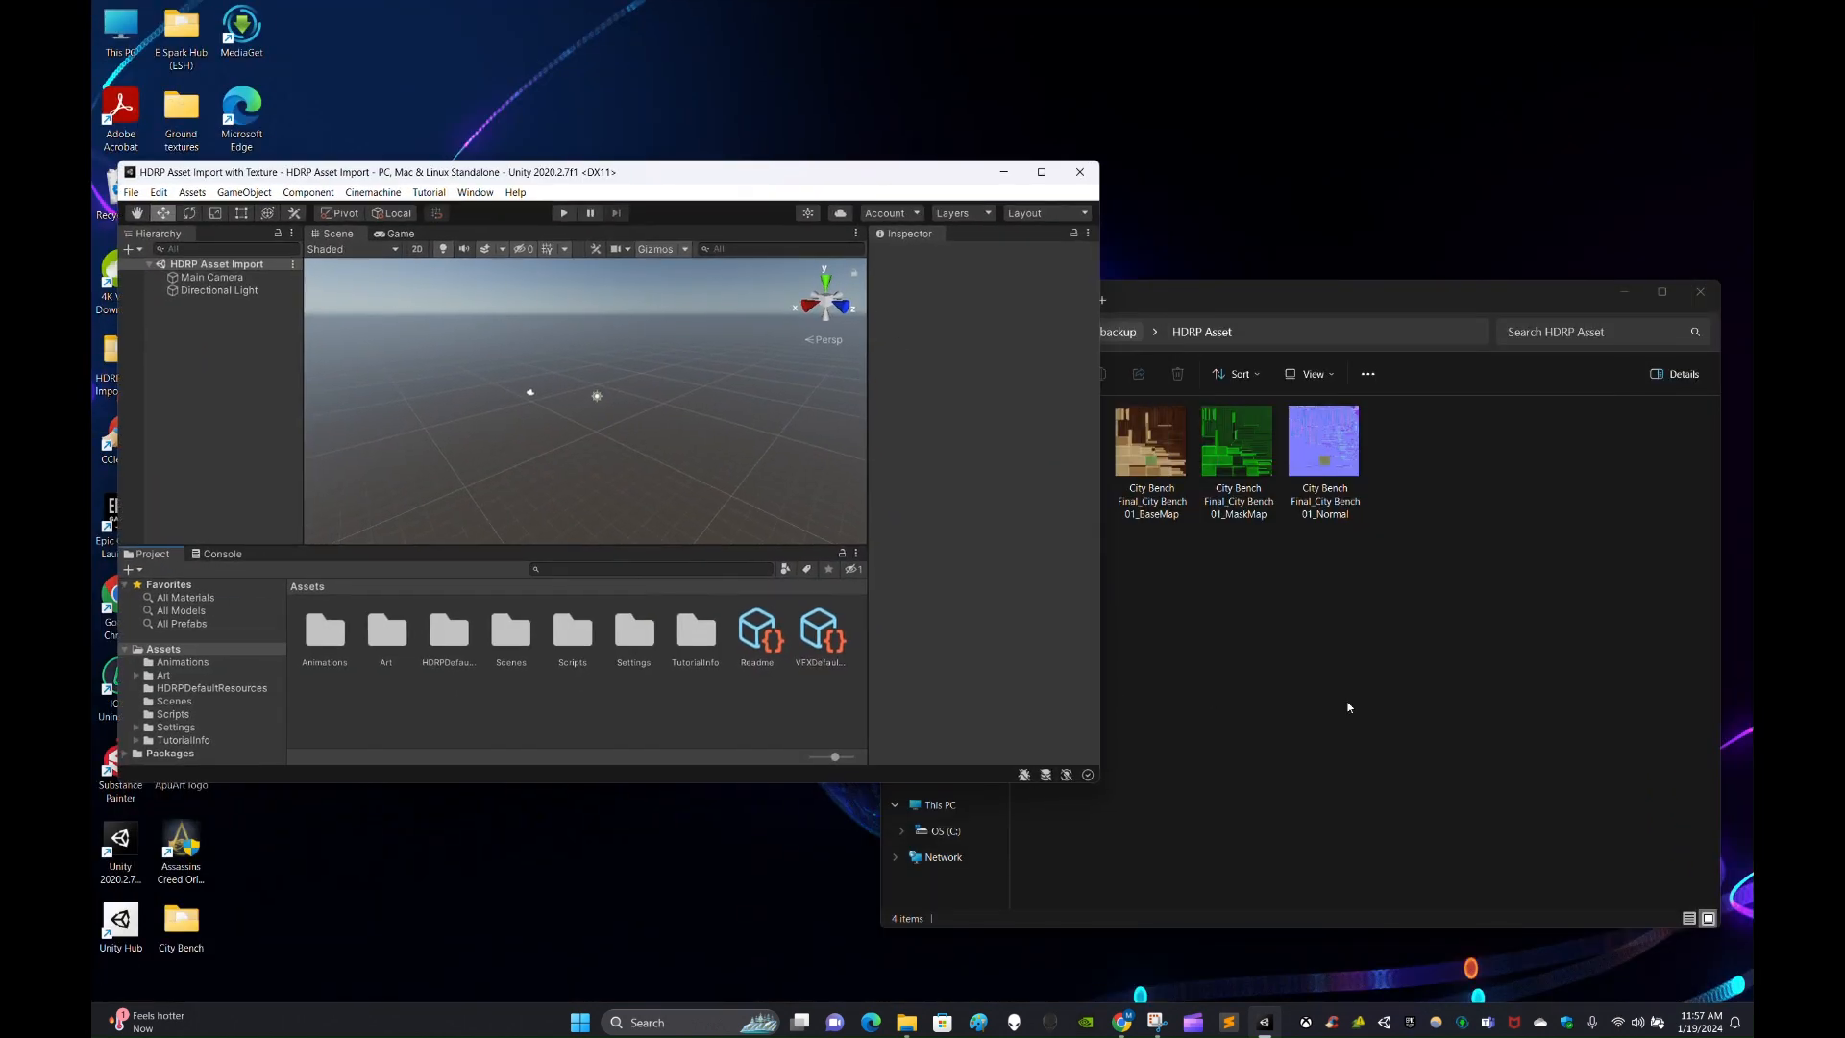
left_click(1357, 305)
left_click(973, 175)
left_click(1041, 172)
Create a folder named Asset Import inside the Assets folder and open it.
right_click(882, 759)
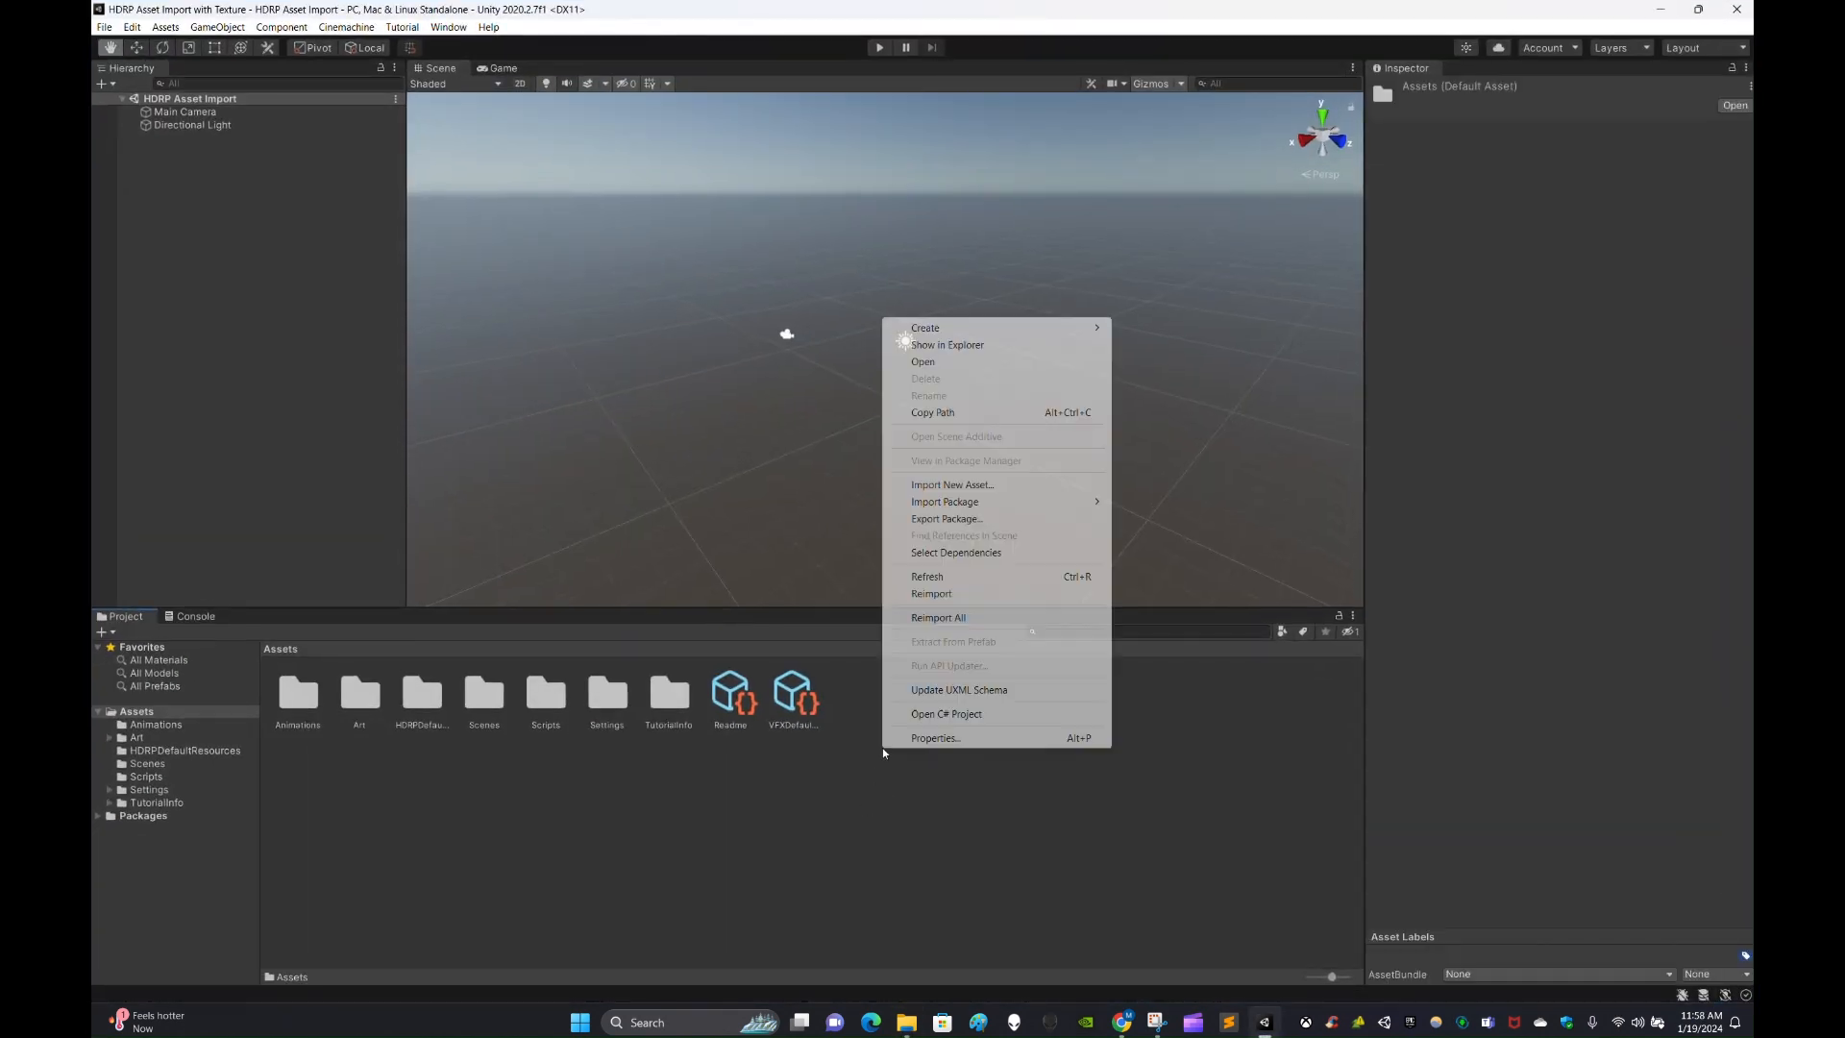
mouse_move(1040, 333)
left_click(1169, 325)
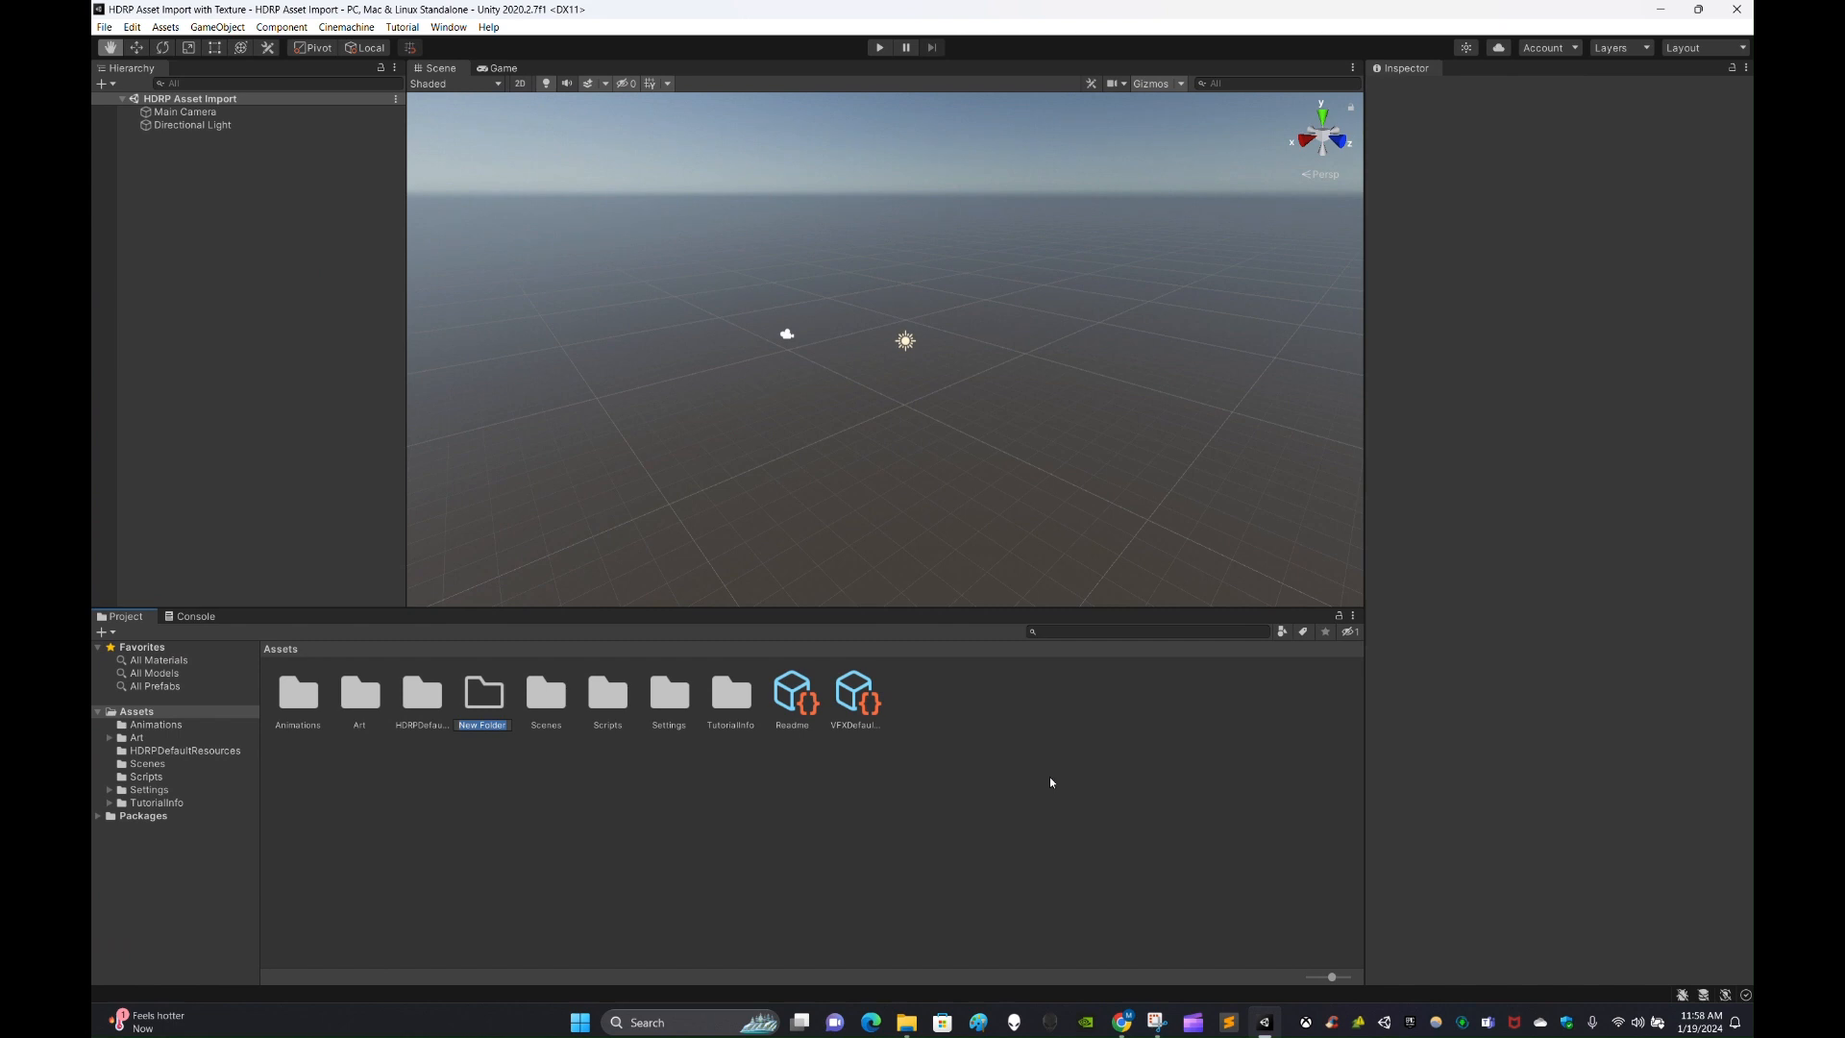
key("BackSpace")
type("Asset Import")
left_click(734, 807)
double_click(433, 705)
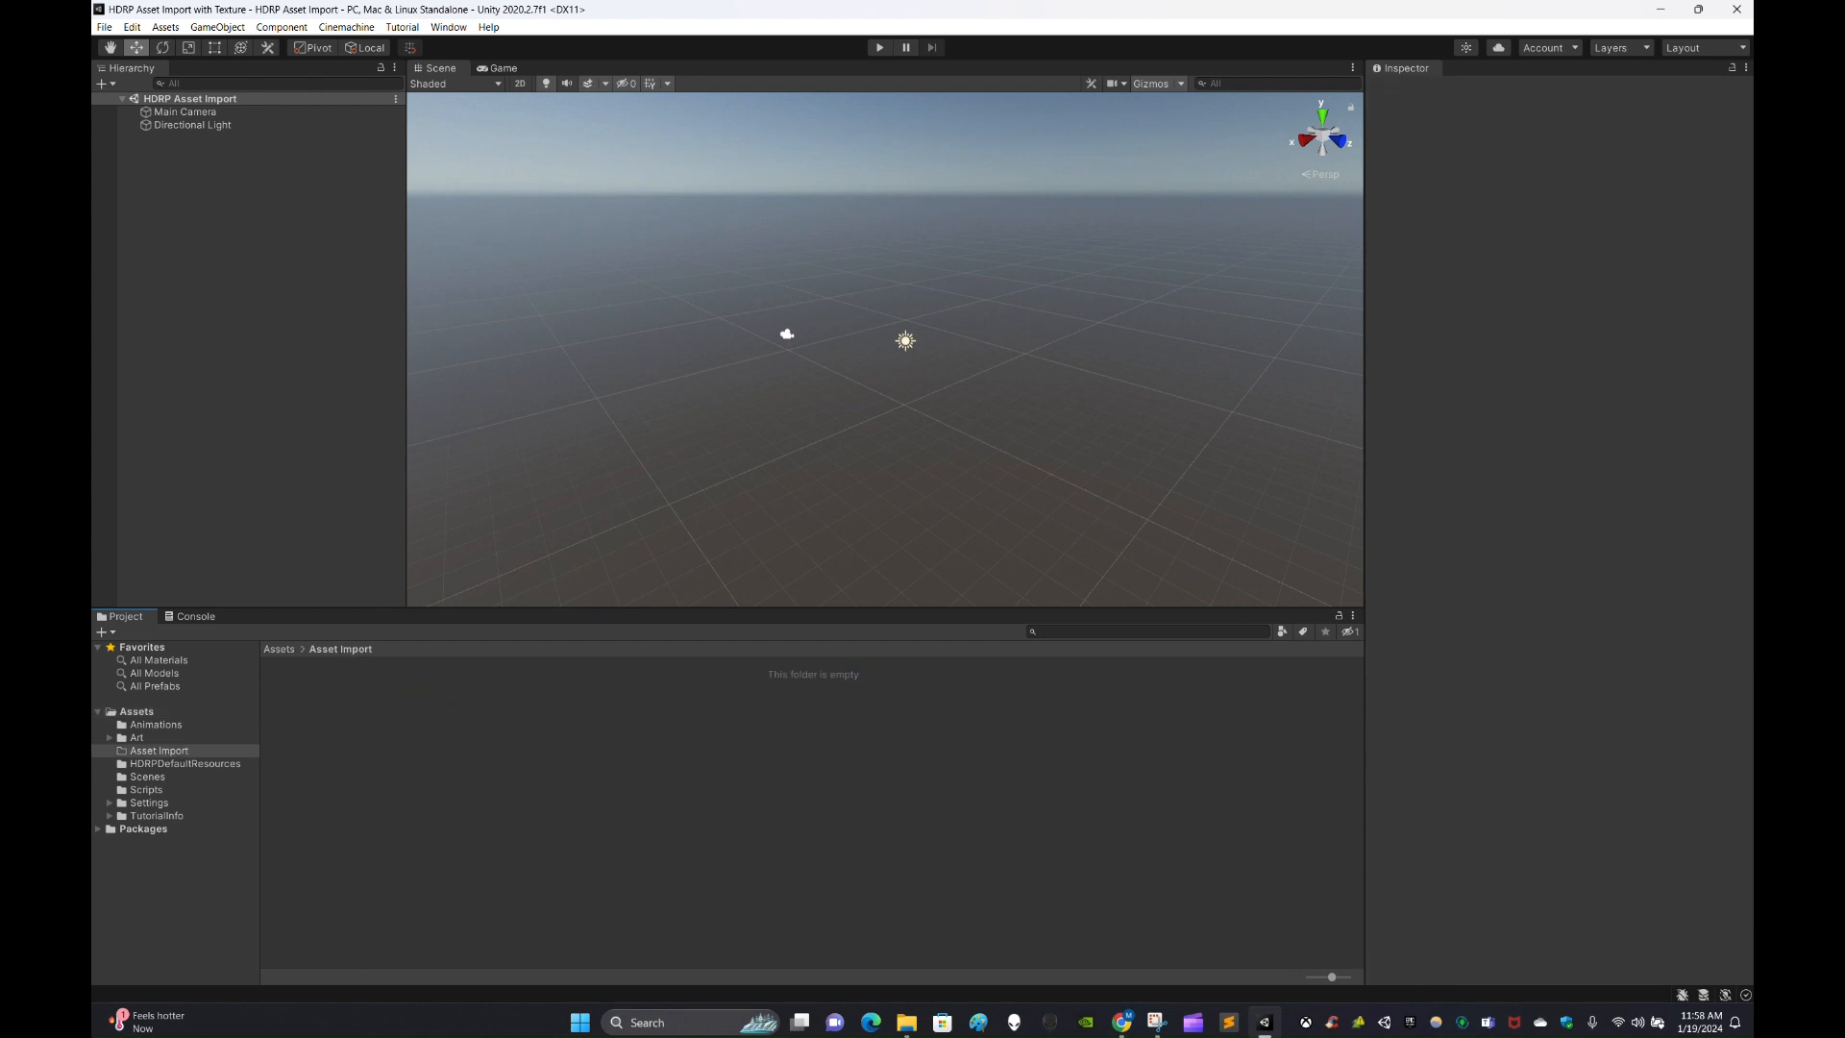
Import the City Bench 01 model and its BaseMap, MaskMap and Normal textures into Asset Import, and close the source folder window.
left_click(1699, 9)
left_click_drag(952, 180, 938, 163)
left_click(1186, 597)
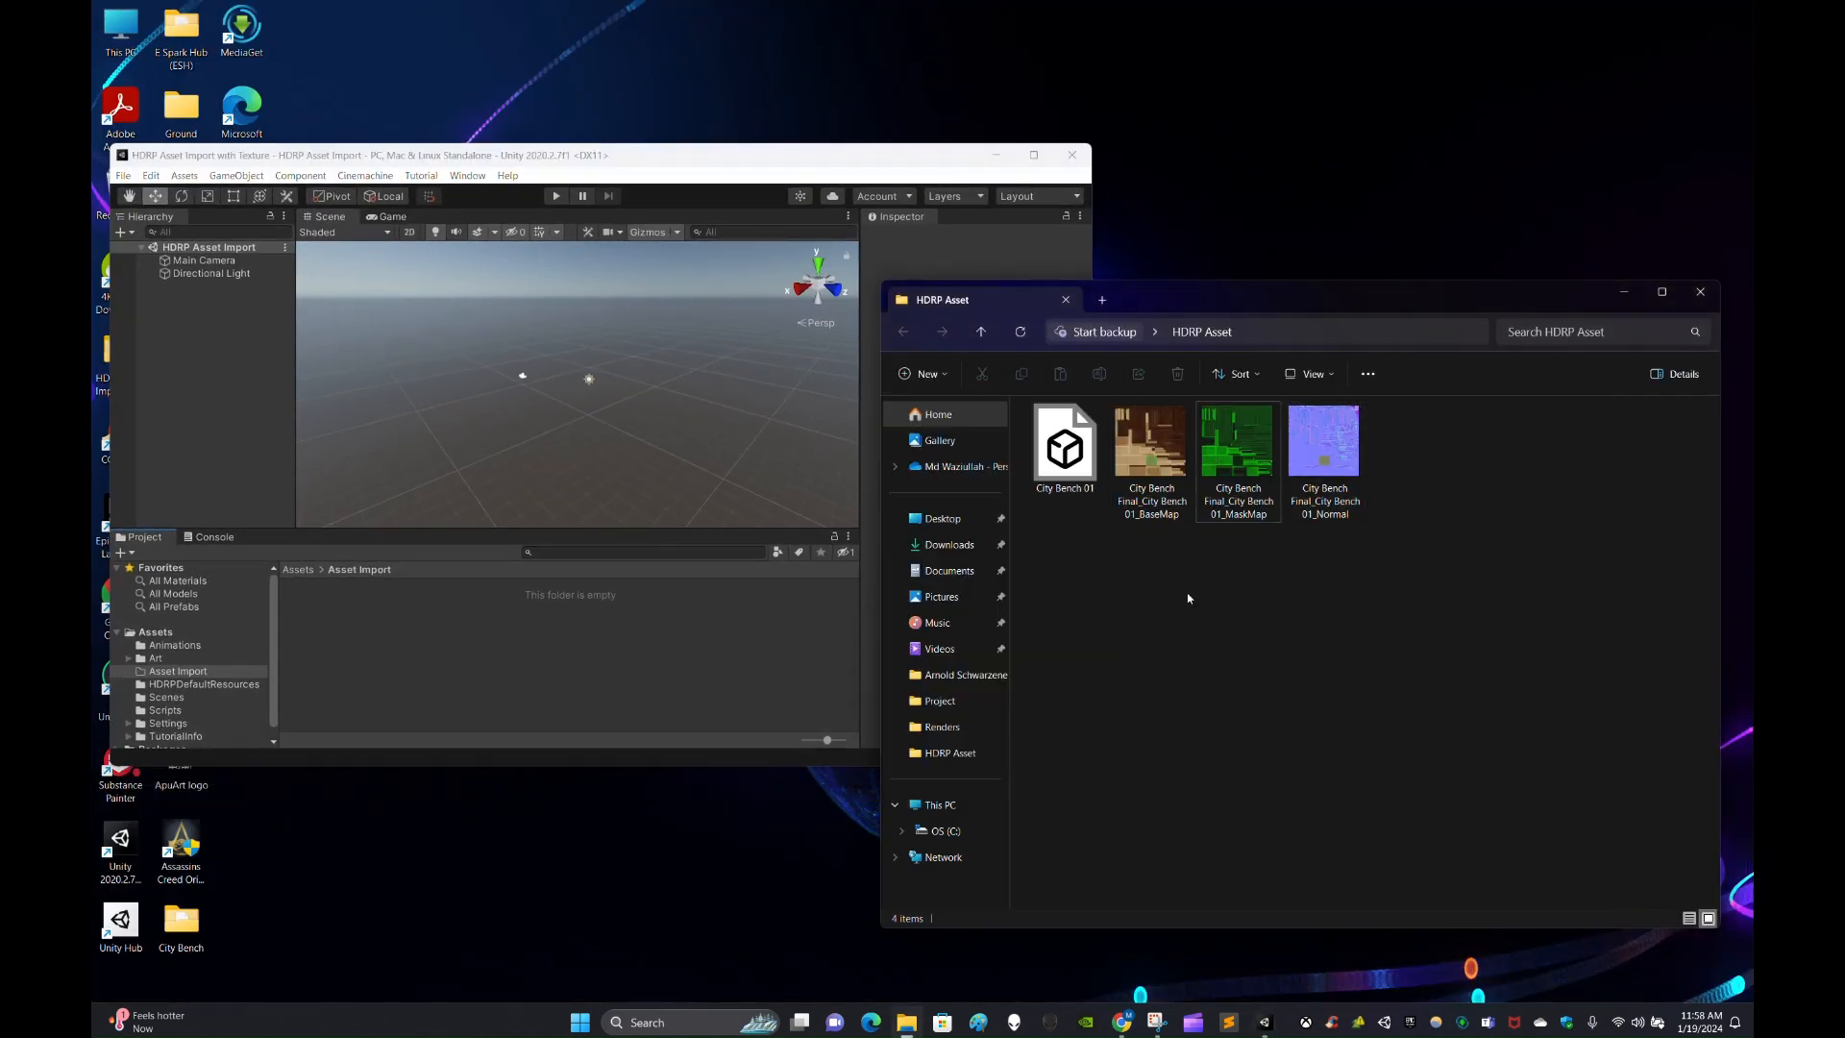
left_click(1067, 452)
left_click(1154, 461, "ctrl")
key("ctrl+a")
left_click_drag(1254, 485, 756, 662)
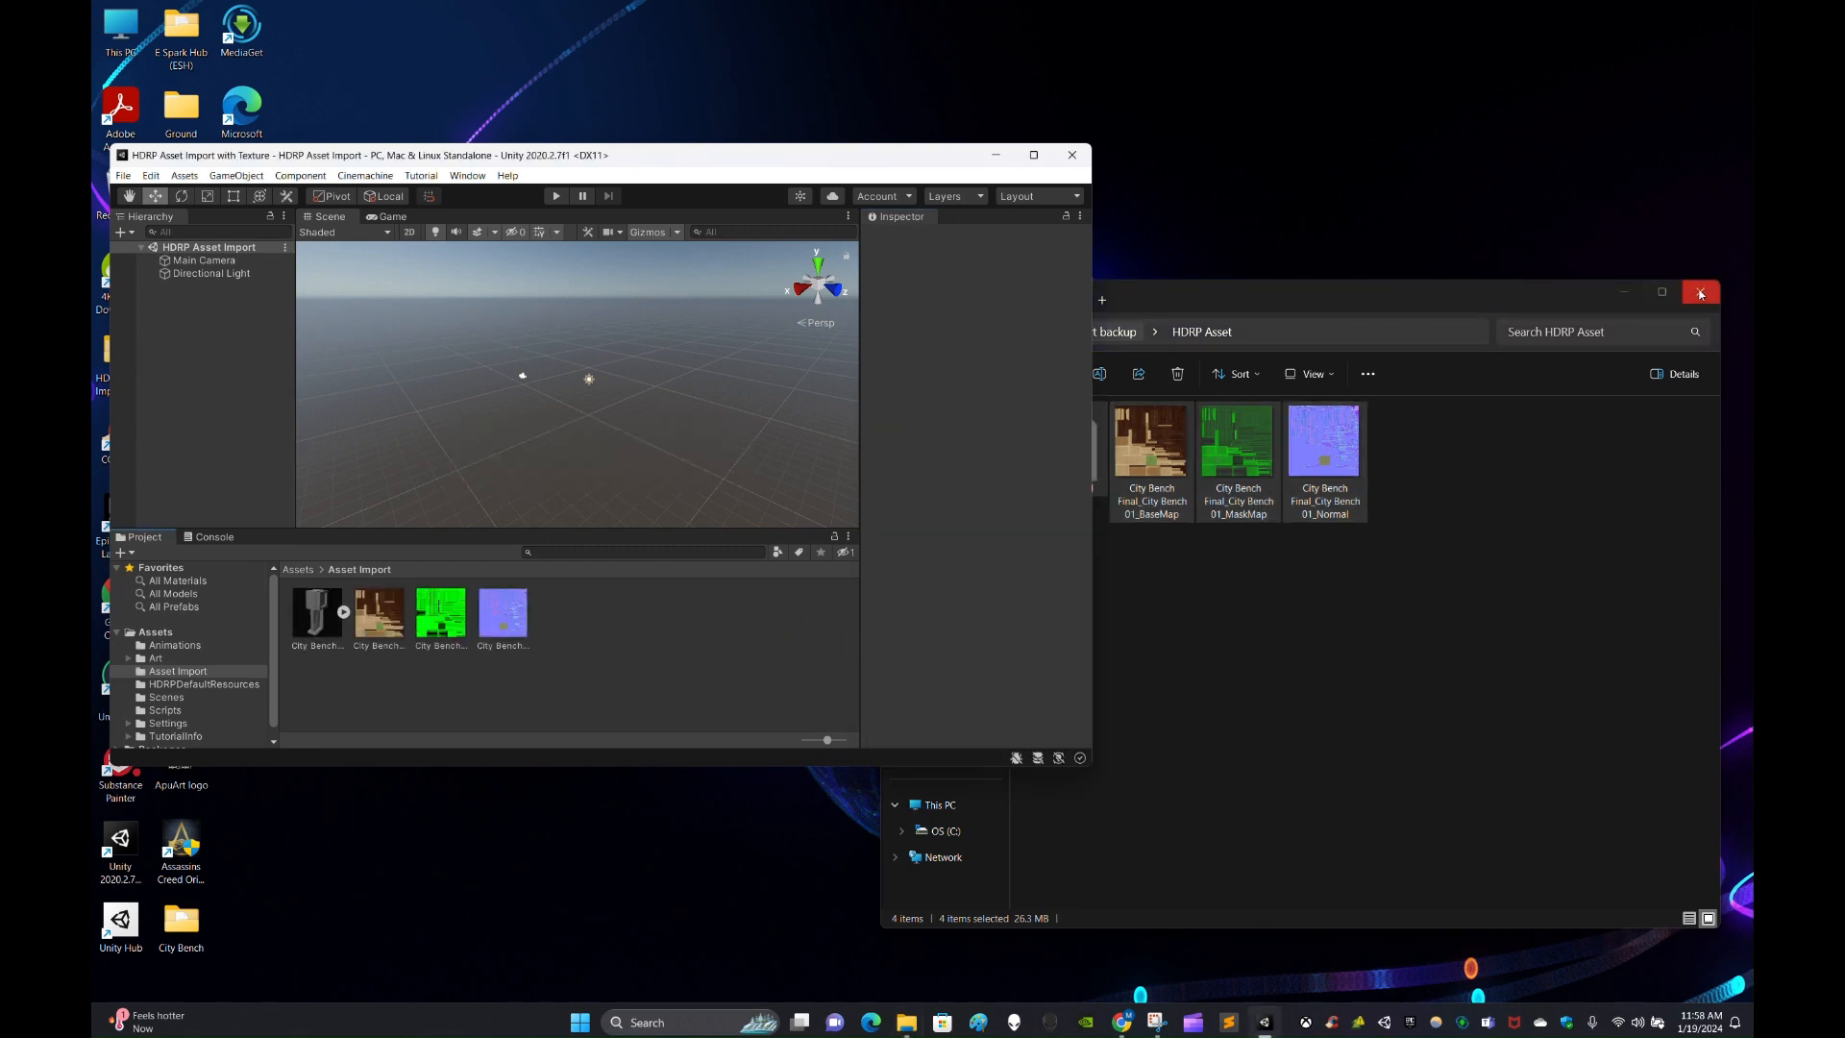
left_click(1700, 291)
left_click(1035, 155)
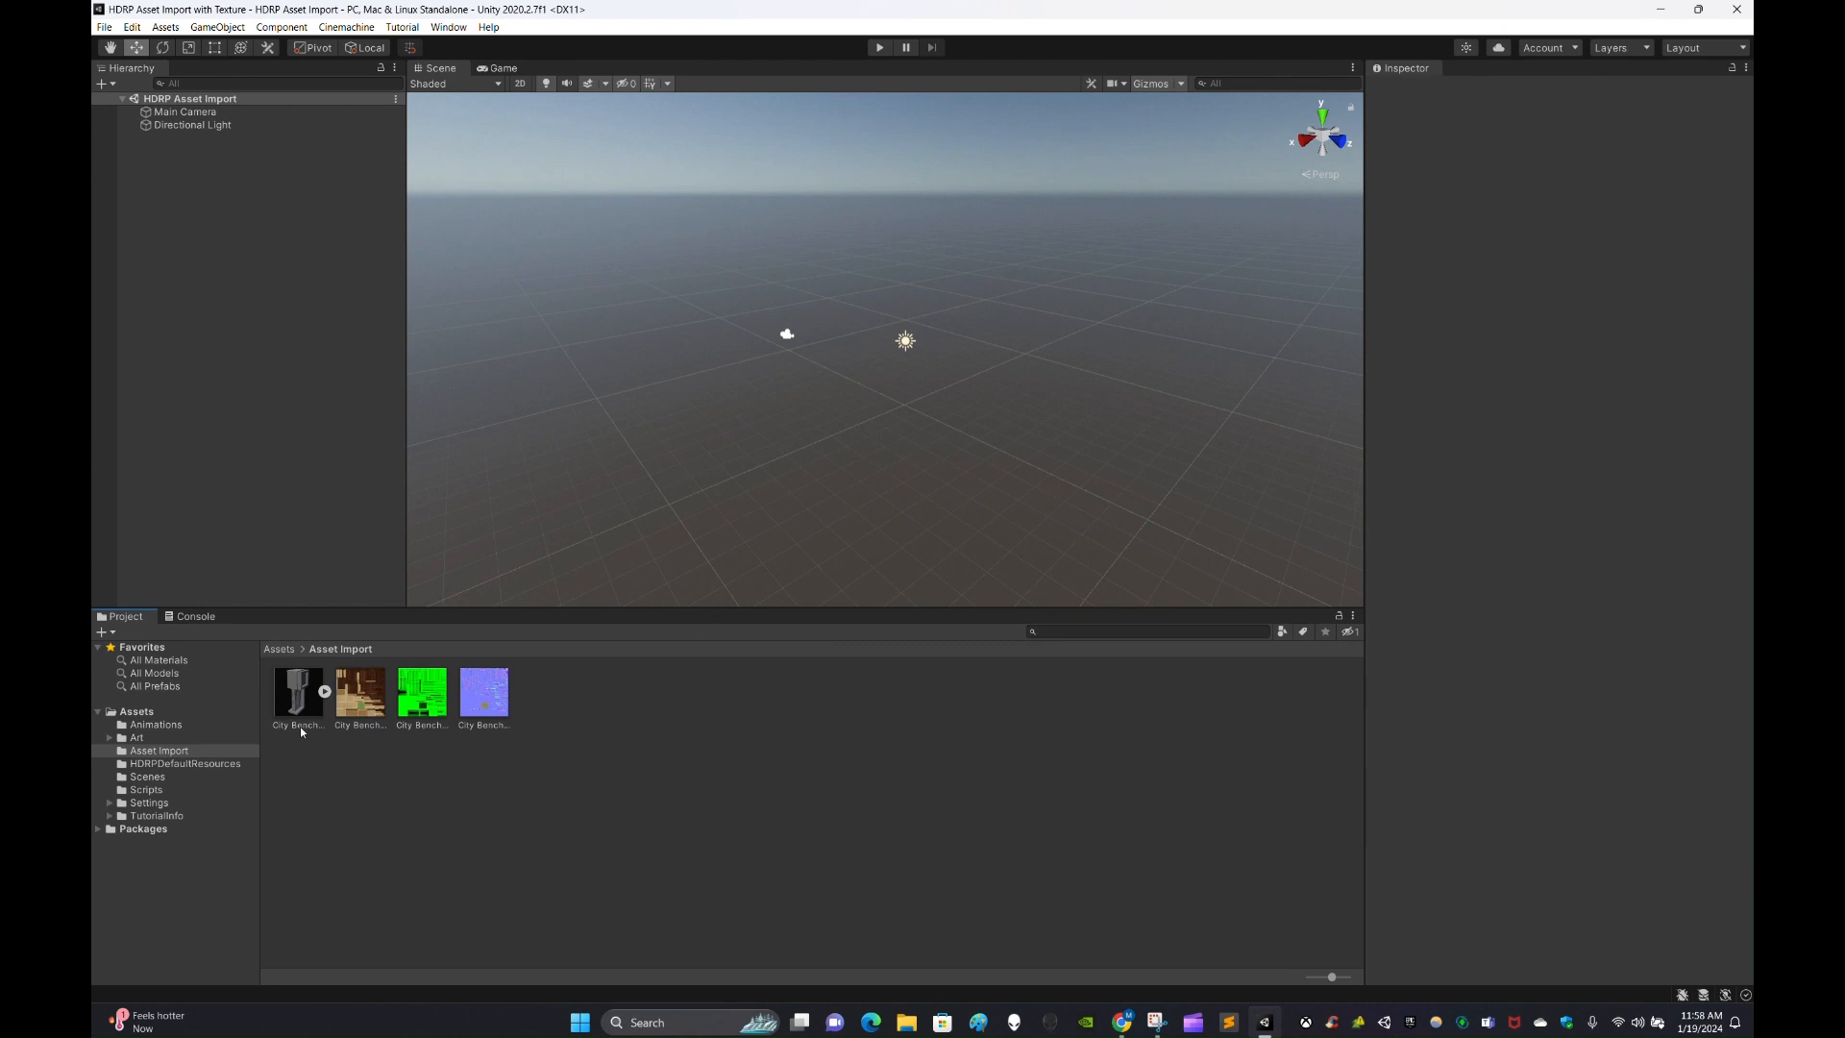
Inspect the imported City Bench 01 model preview and its base, mask and normal textures.
left_click(299, 711)
left_click_drag(1538, 846, 1537, 650)
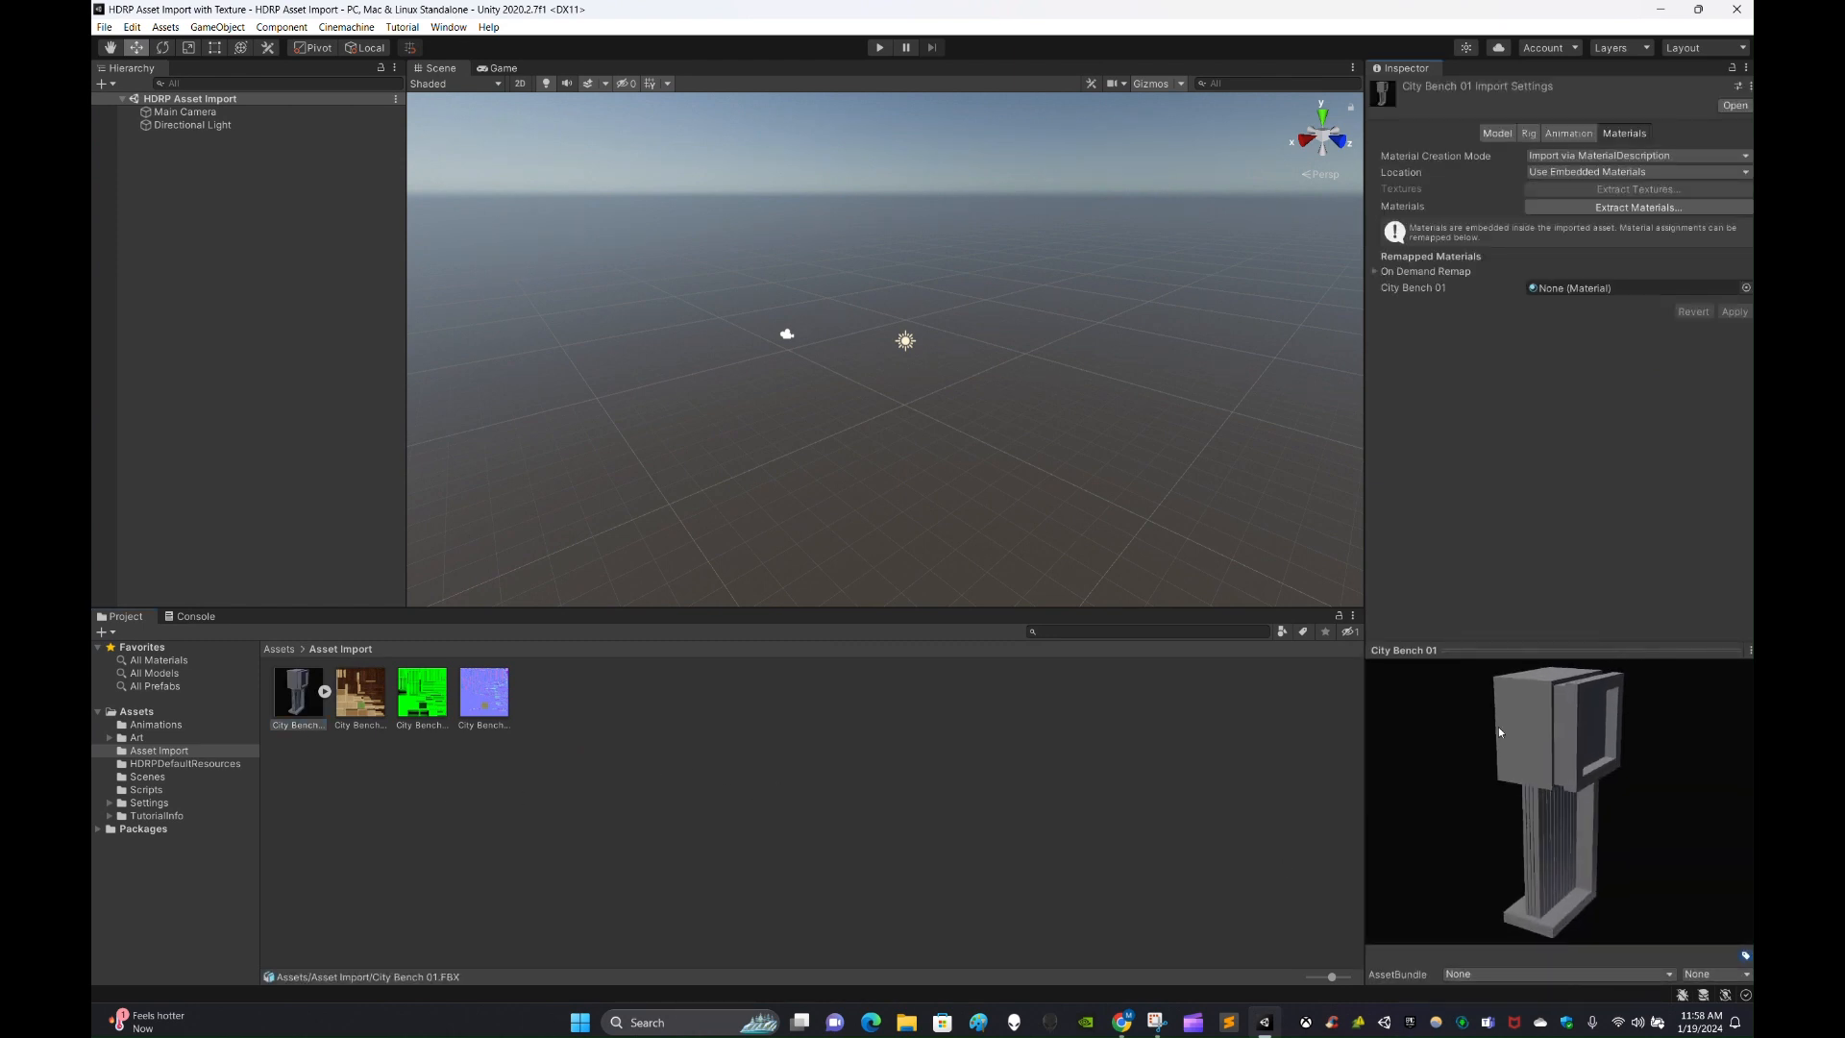
left_click(360, 692)
left_click(489, 772)
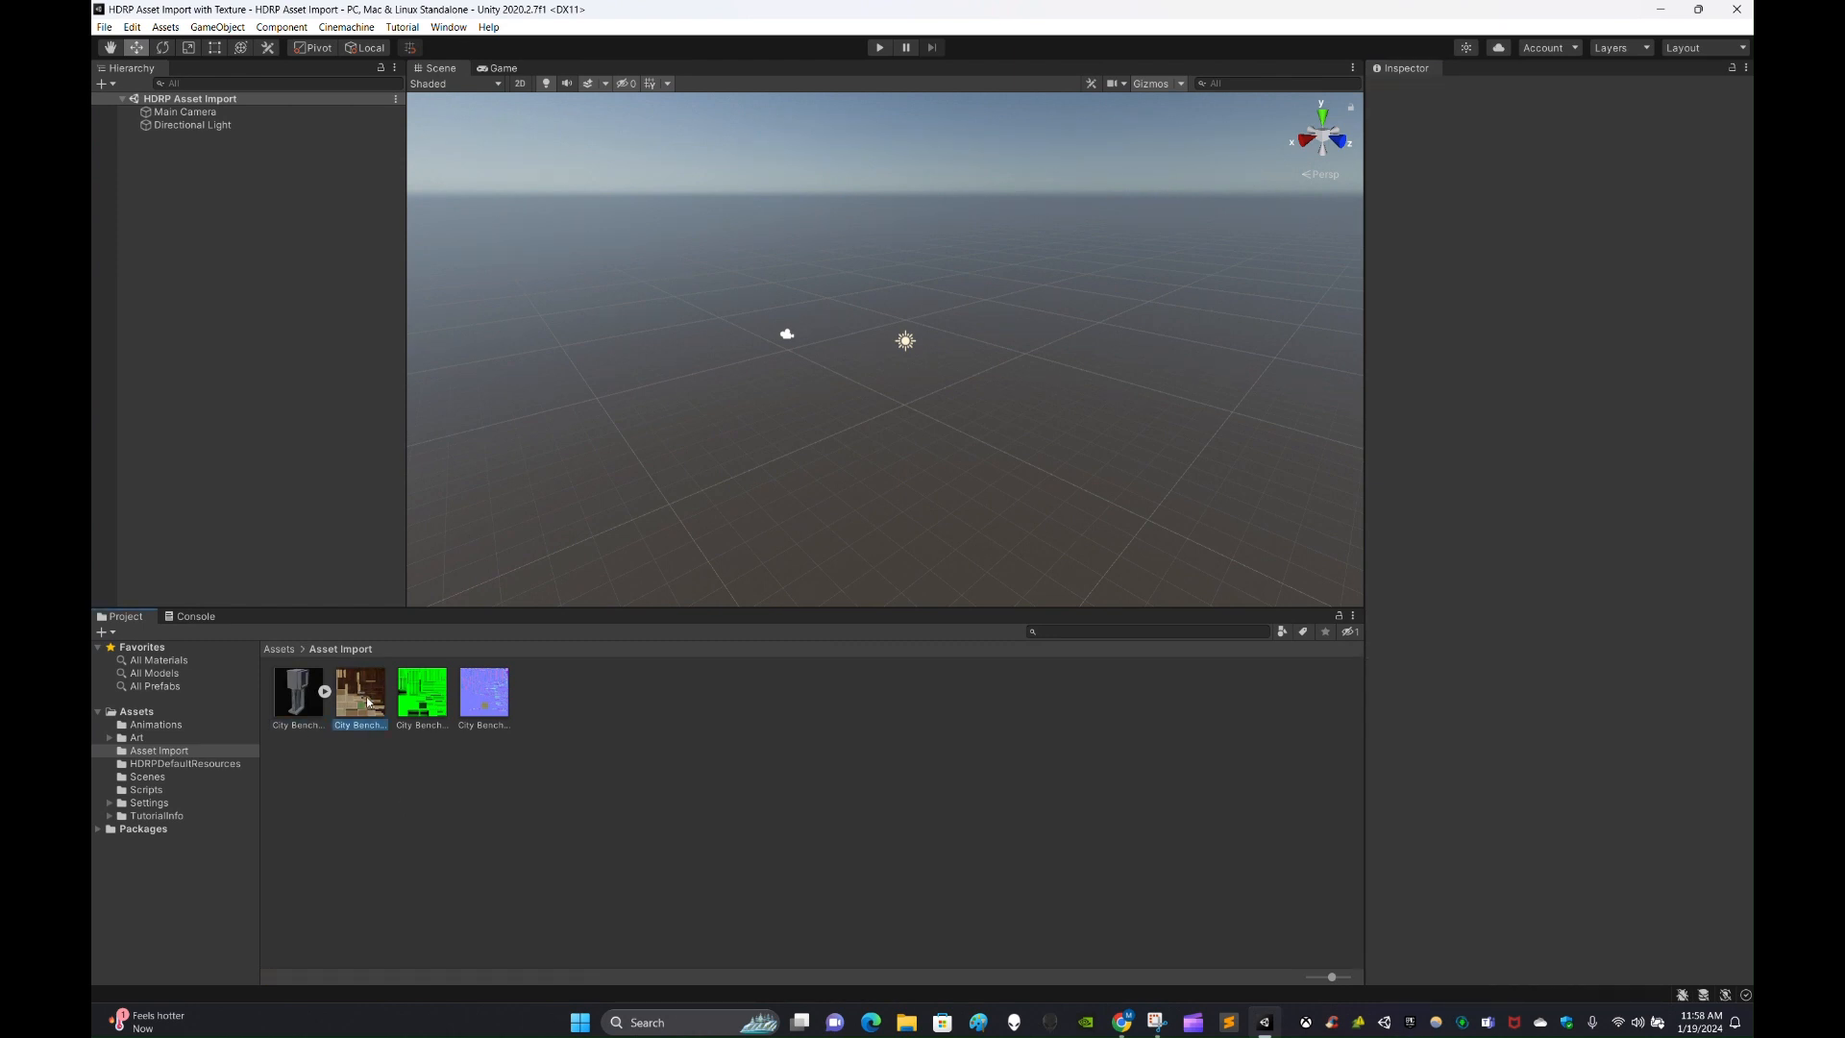
left_click(422, 692)
left_click(501, 710)
left_click(685, 757)
left_click(361, 696)
left_click(445, 791)
Set the max size of the BaseMap, MaskMap and Normal textures to 4096 and apply it.
left_click(360, 697)
left_click(422, 693, "ctrl")
left_click(484, 694, "ctrl")
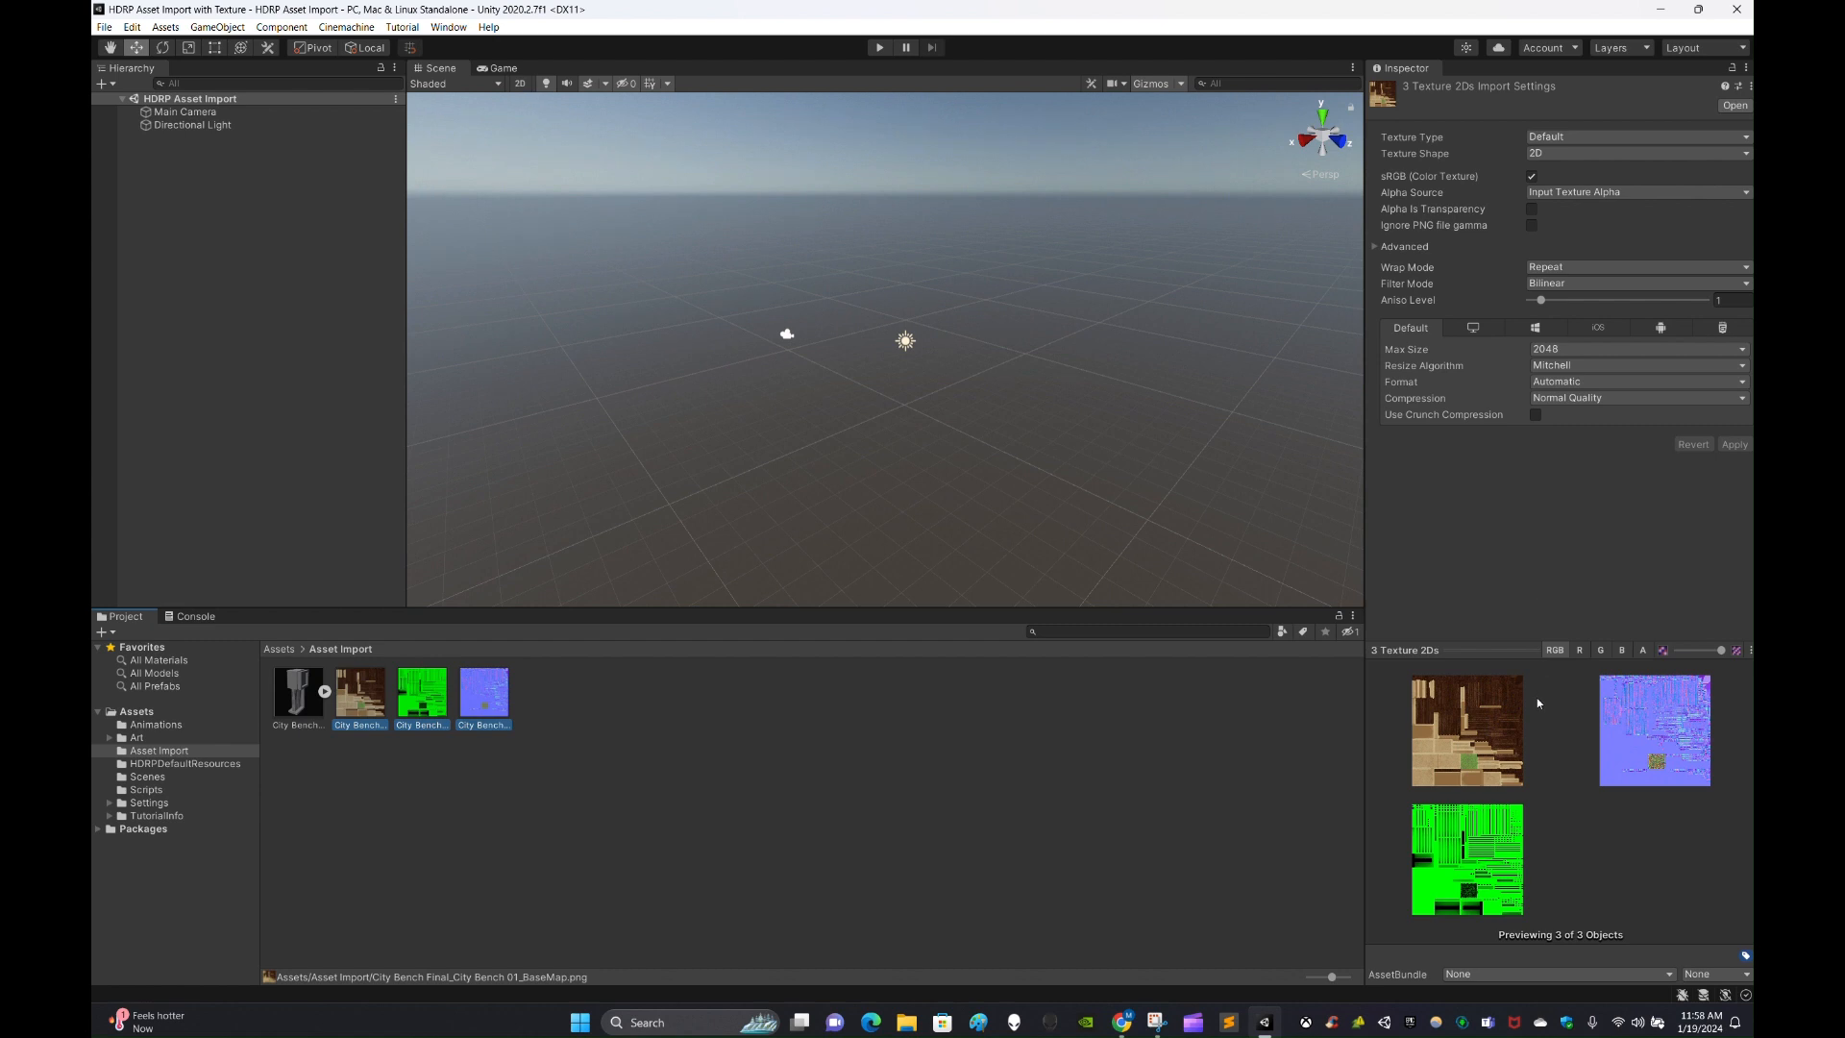
left_click(1572, 351)
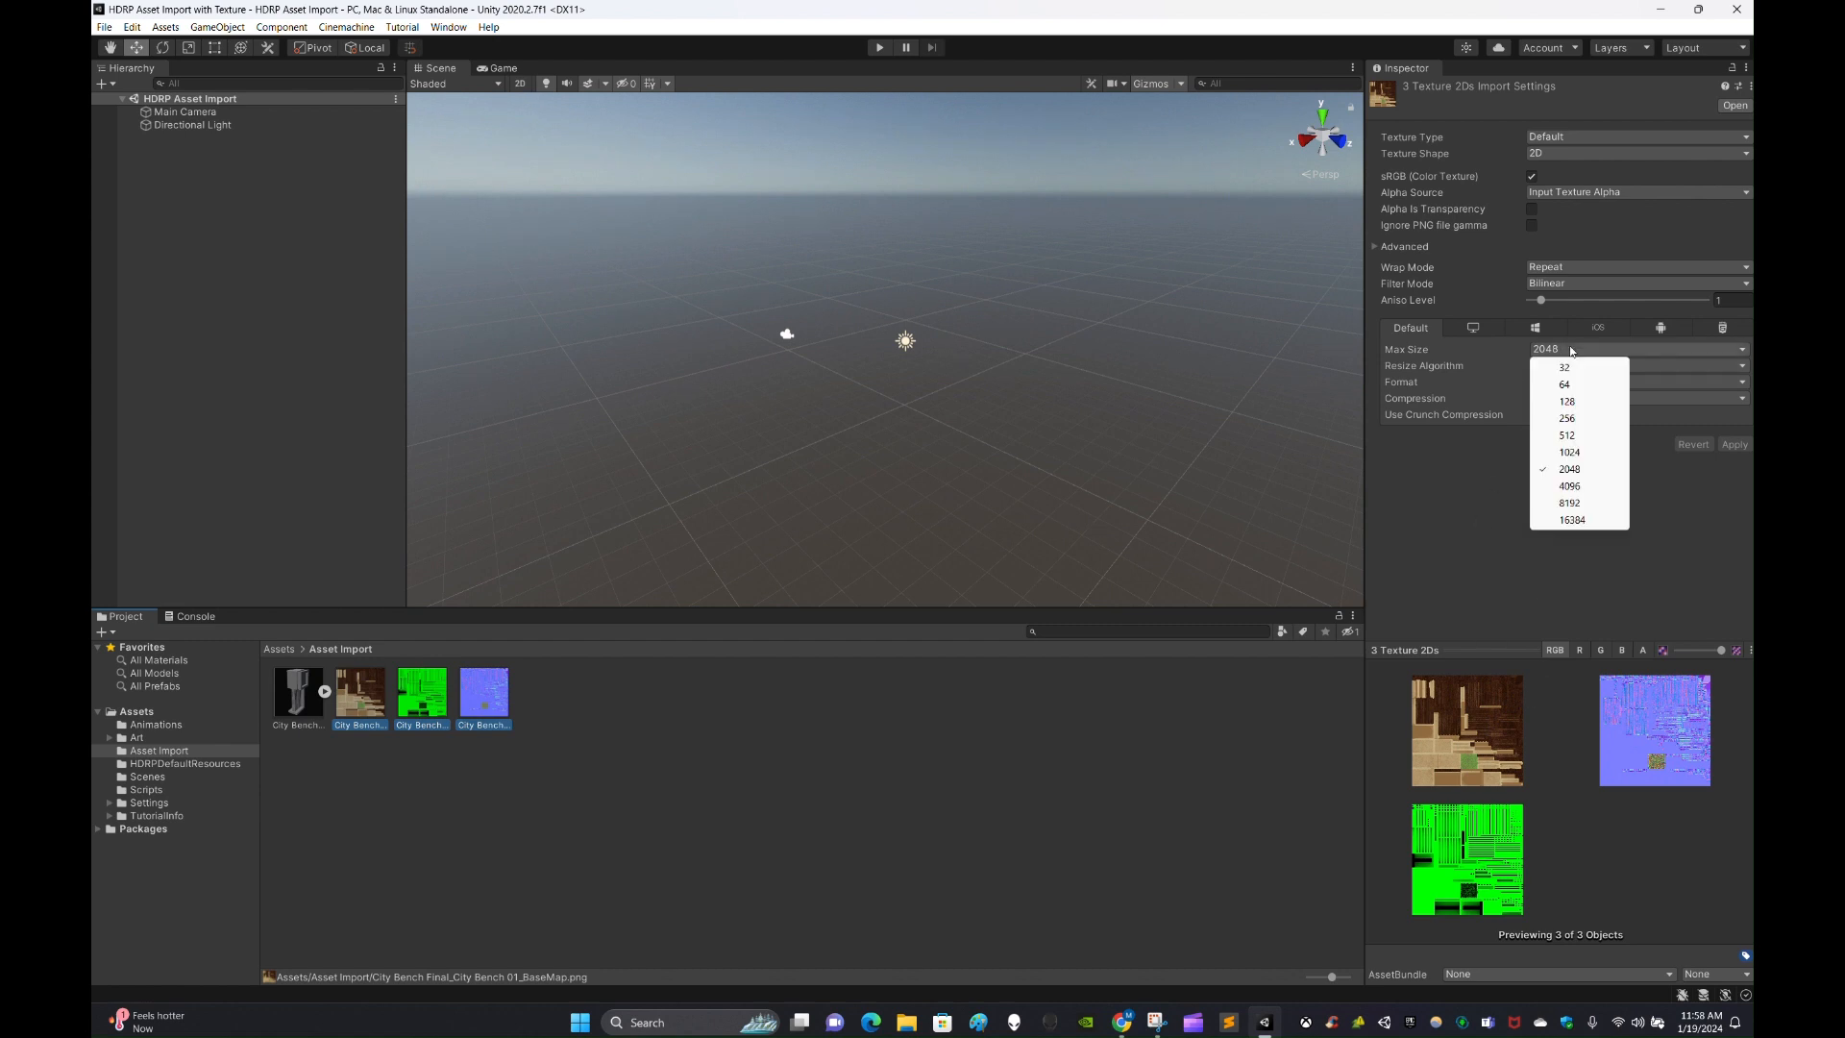
left_click(1589, 489)
left_click(1734, 445)
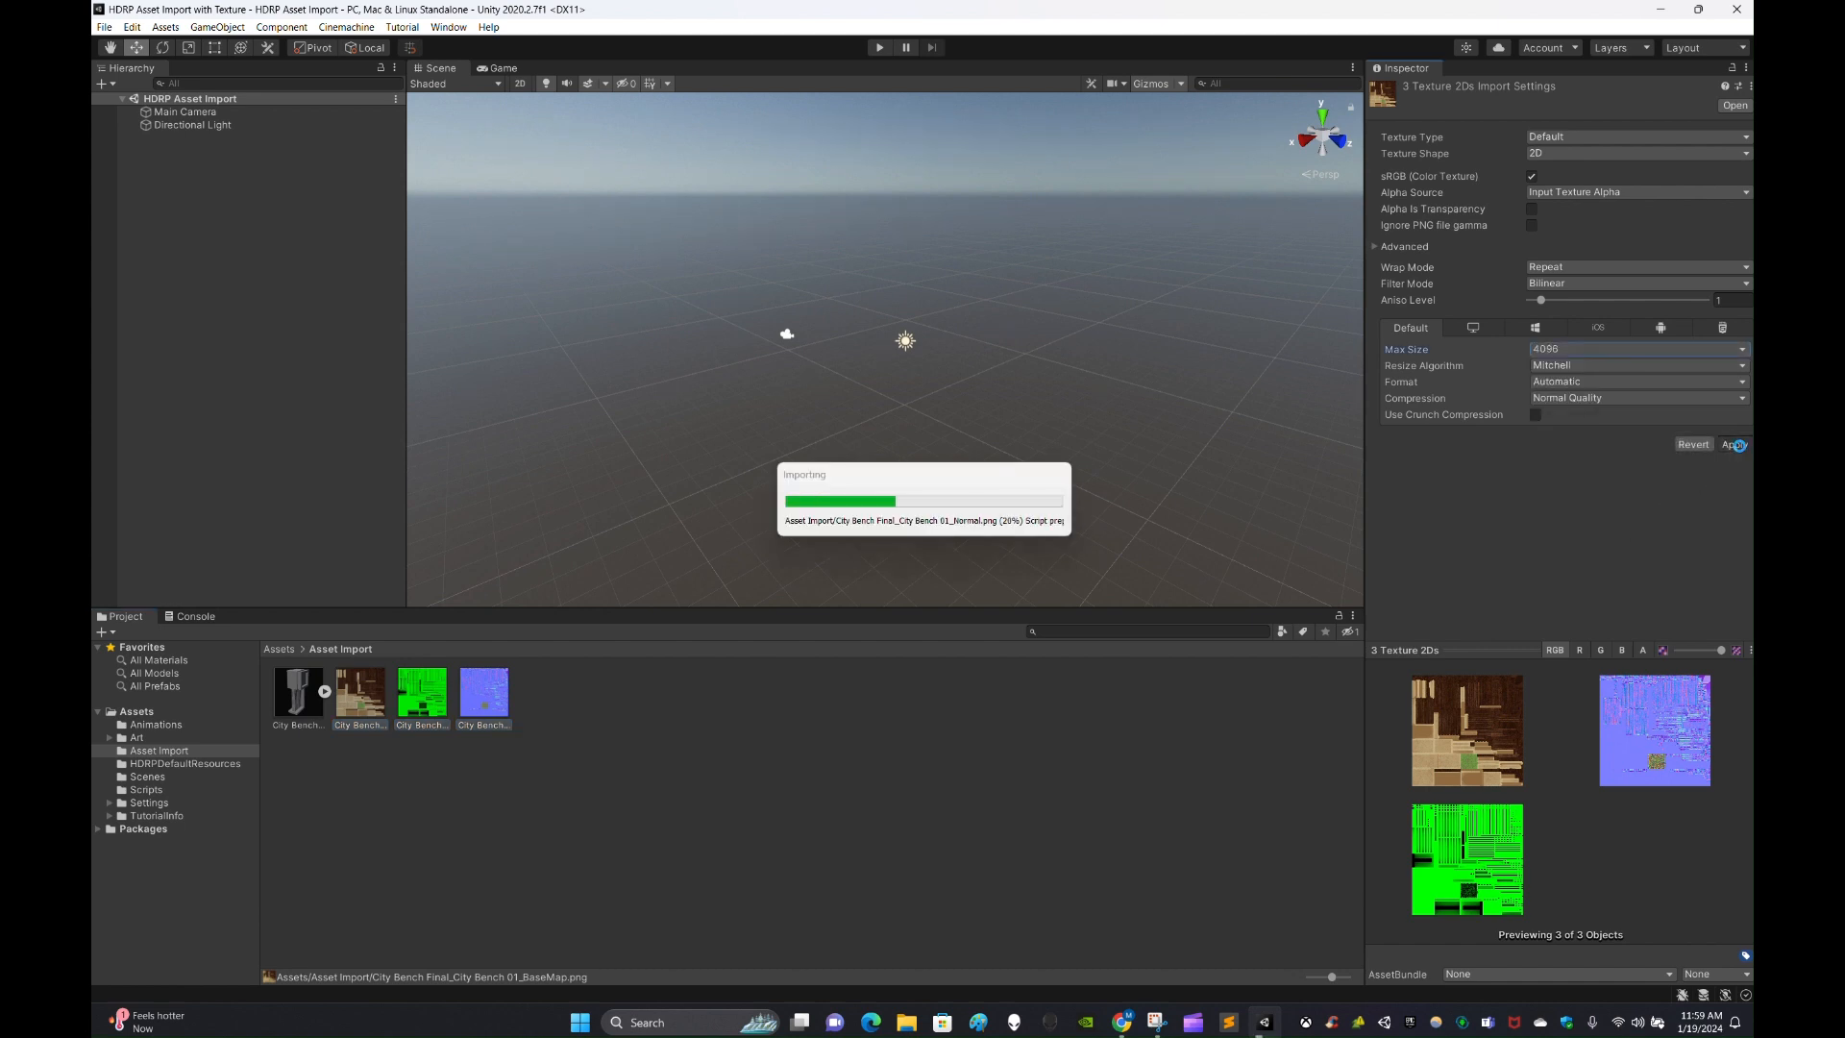
Change the City Bench 01 Normal texture's type to Normal map and apply it.
left_click(483, 692)
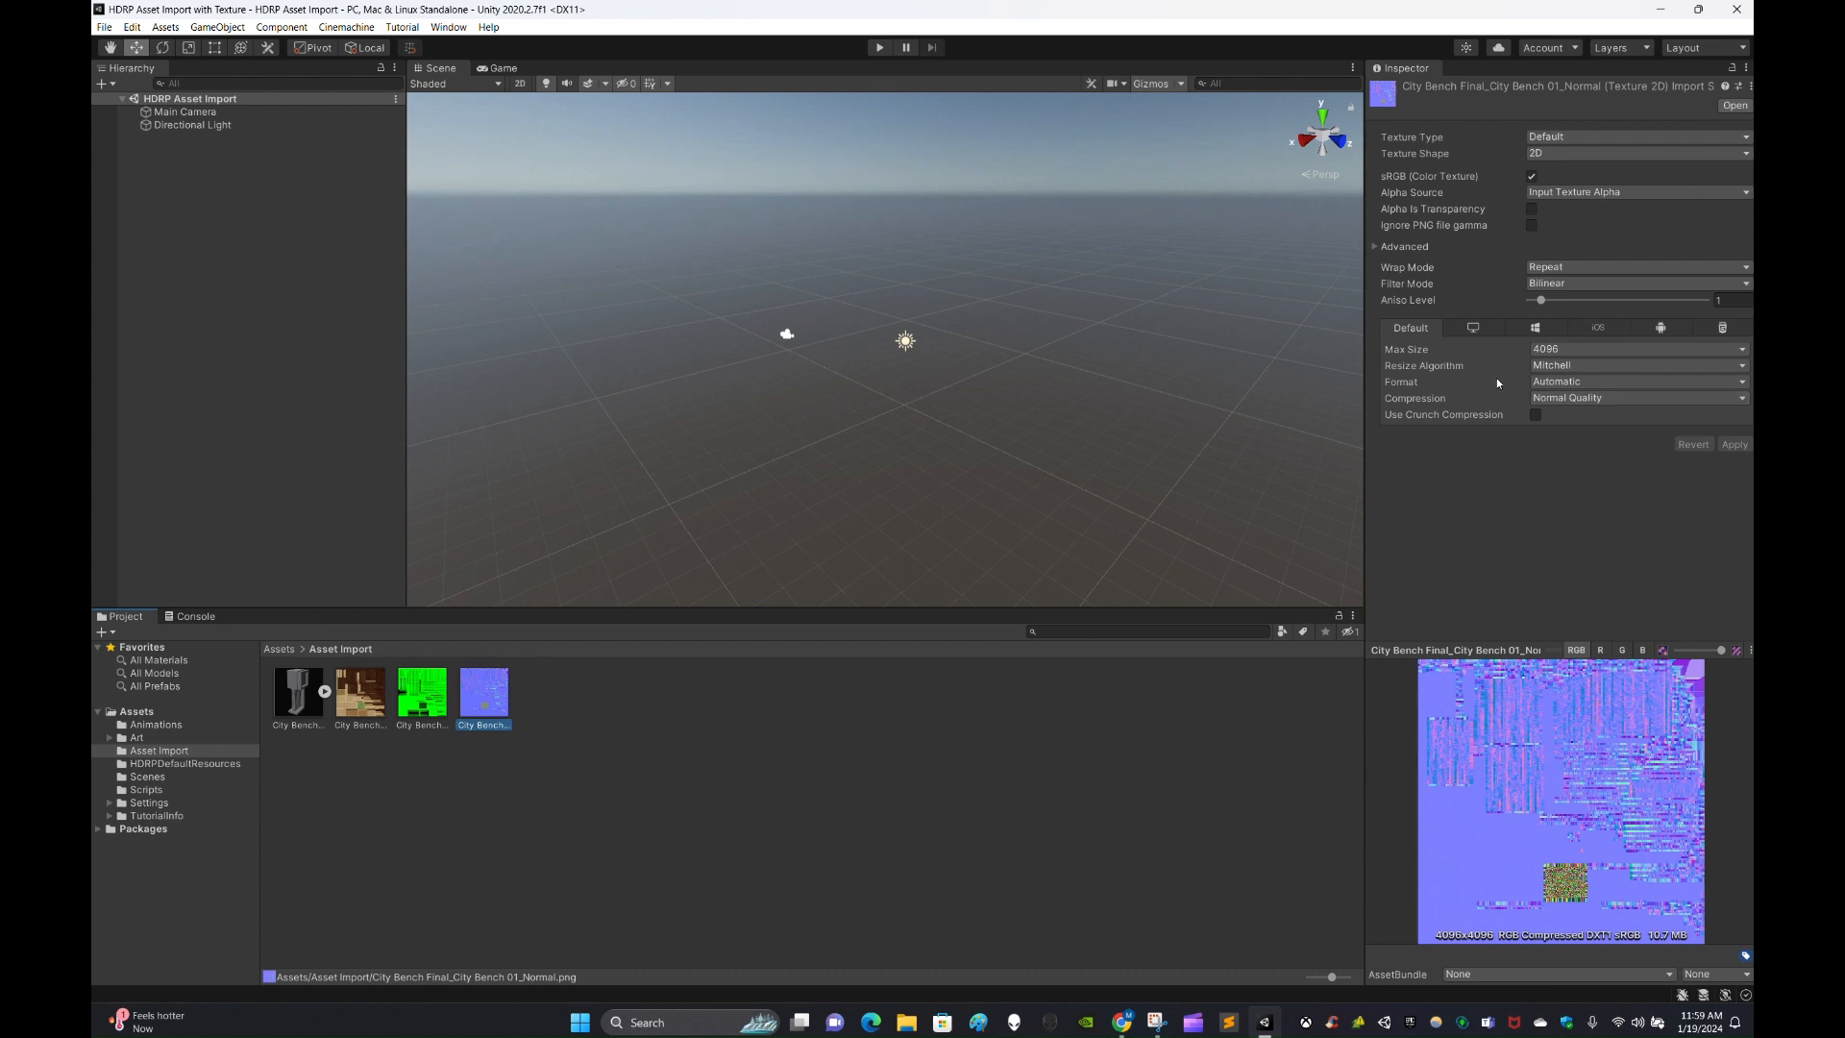
left_click(1576, 136)
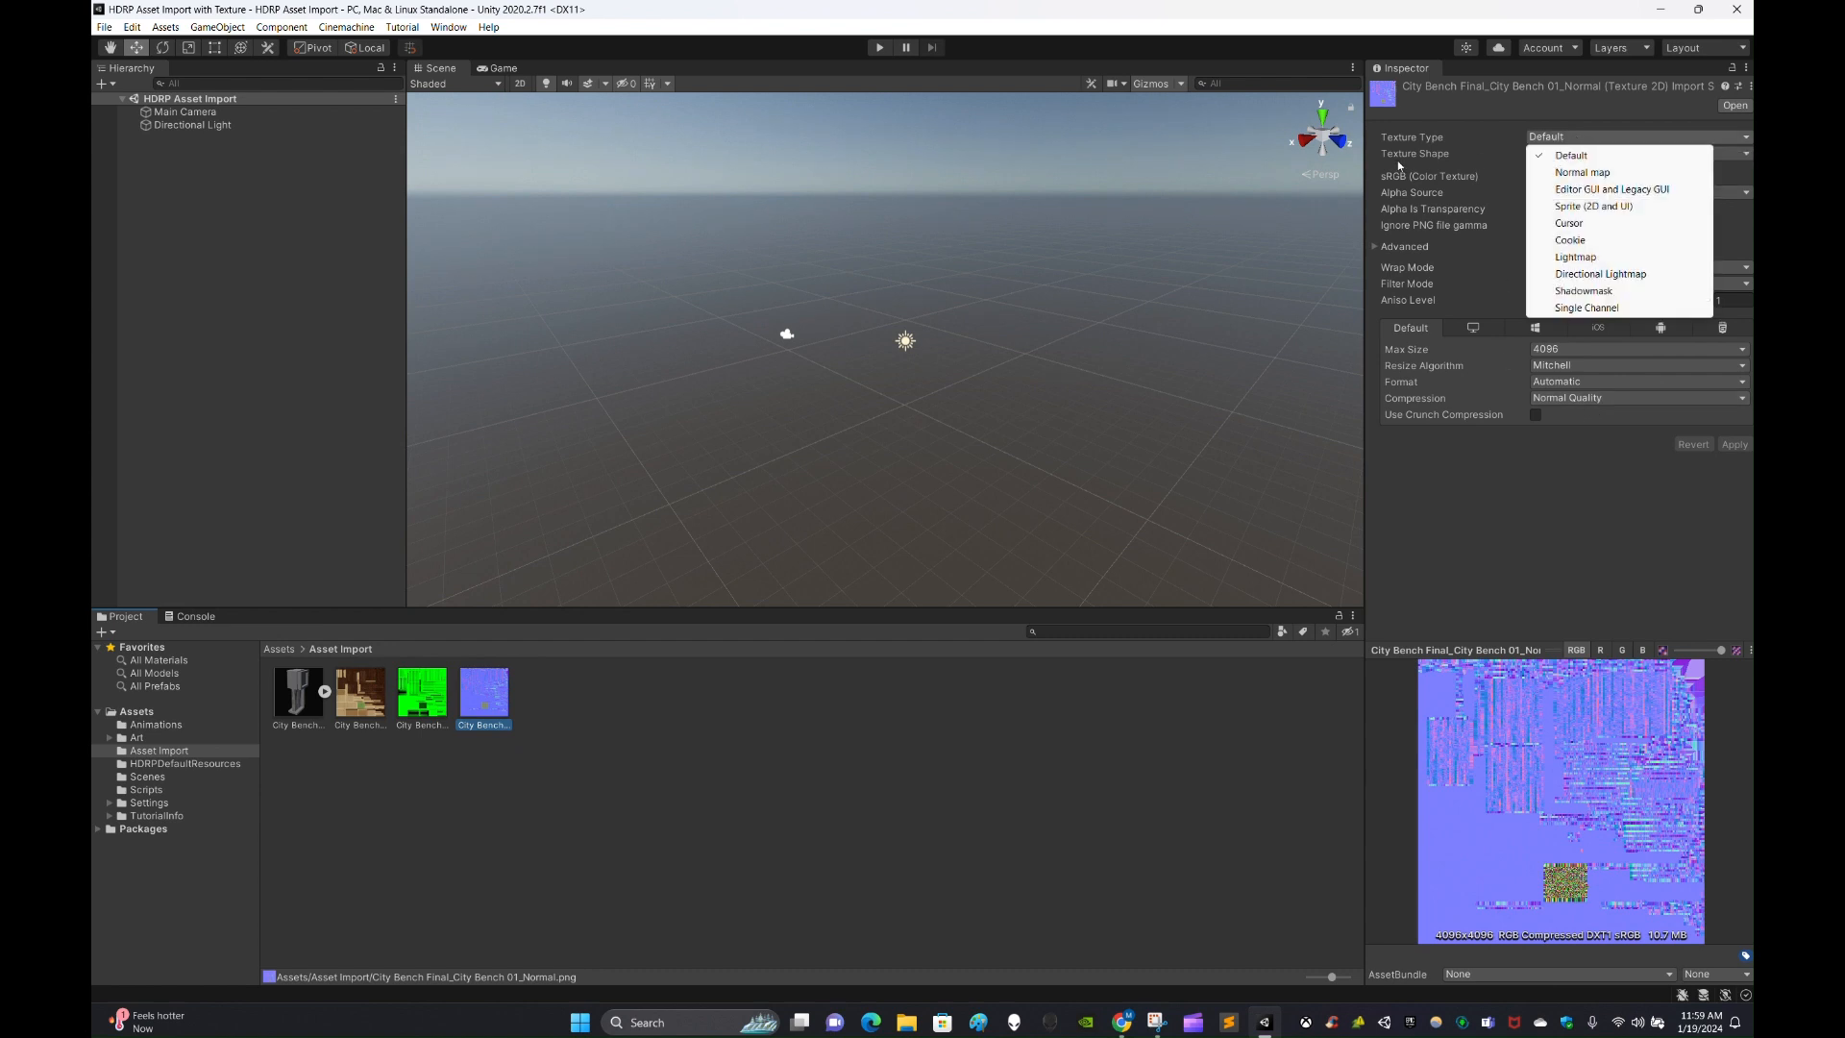
left_click(1591, 174)
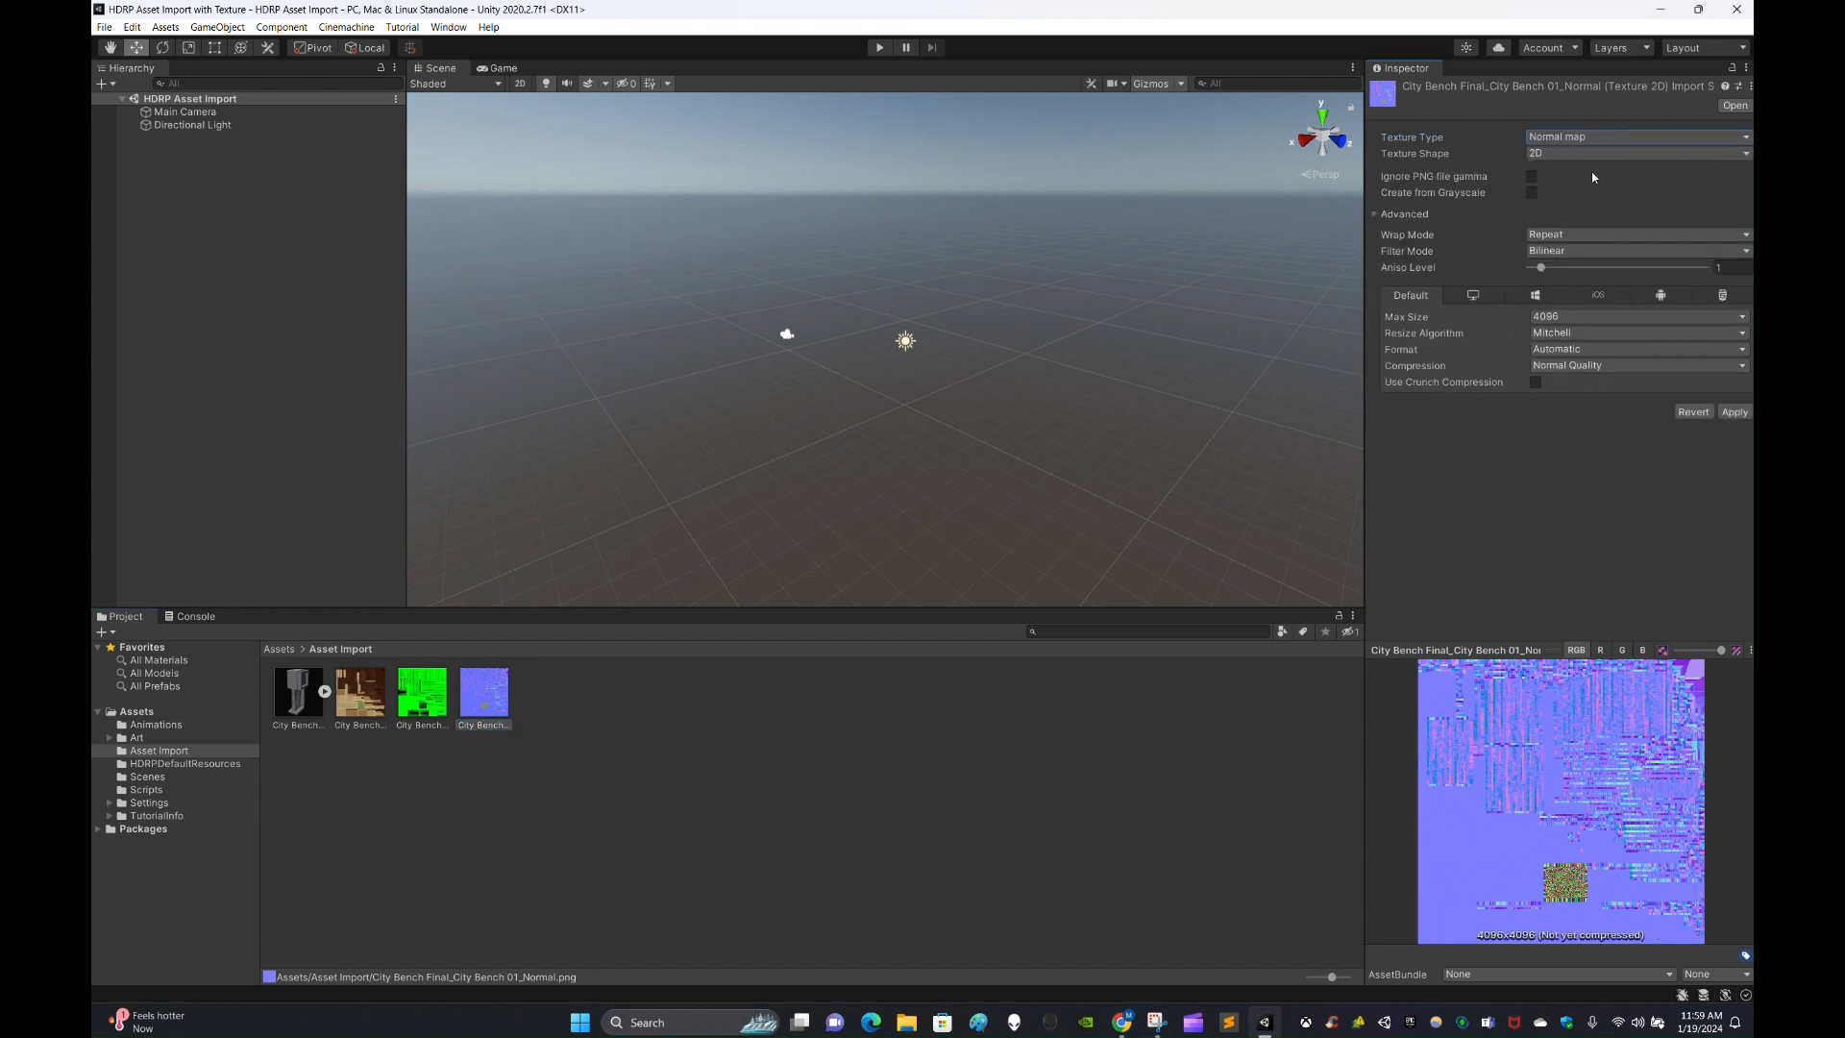
left_click(1735, 411)
left_click(599, 762)
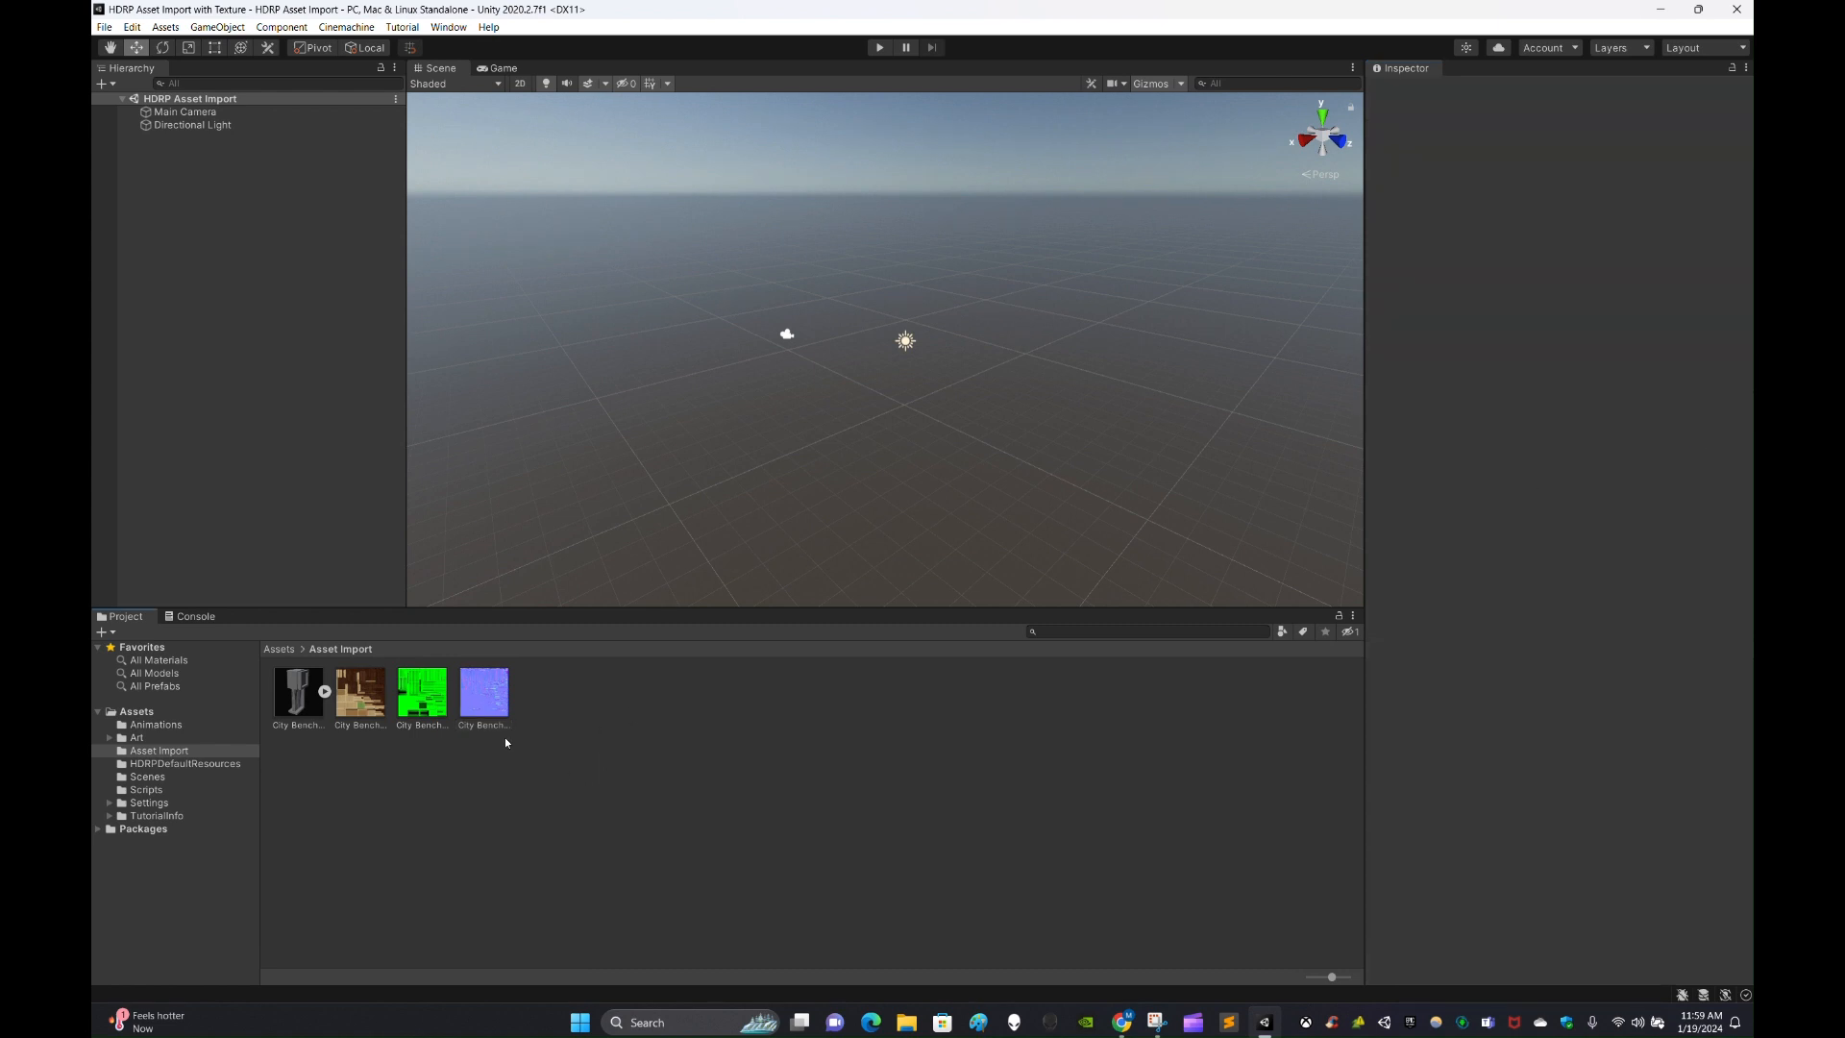
Check the import settings of the Normal, BaseMap and MaskMap textures.
left_click(370, 716)
left_click(483, 692)
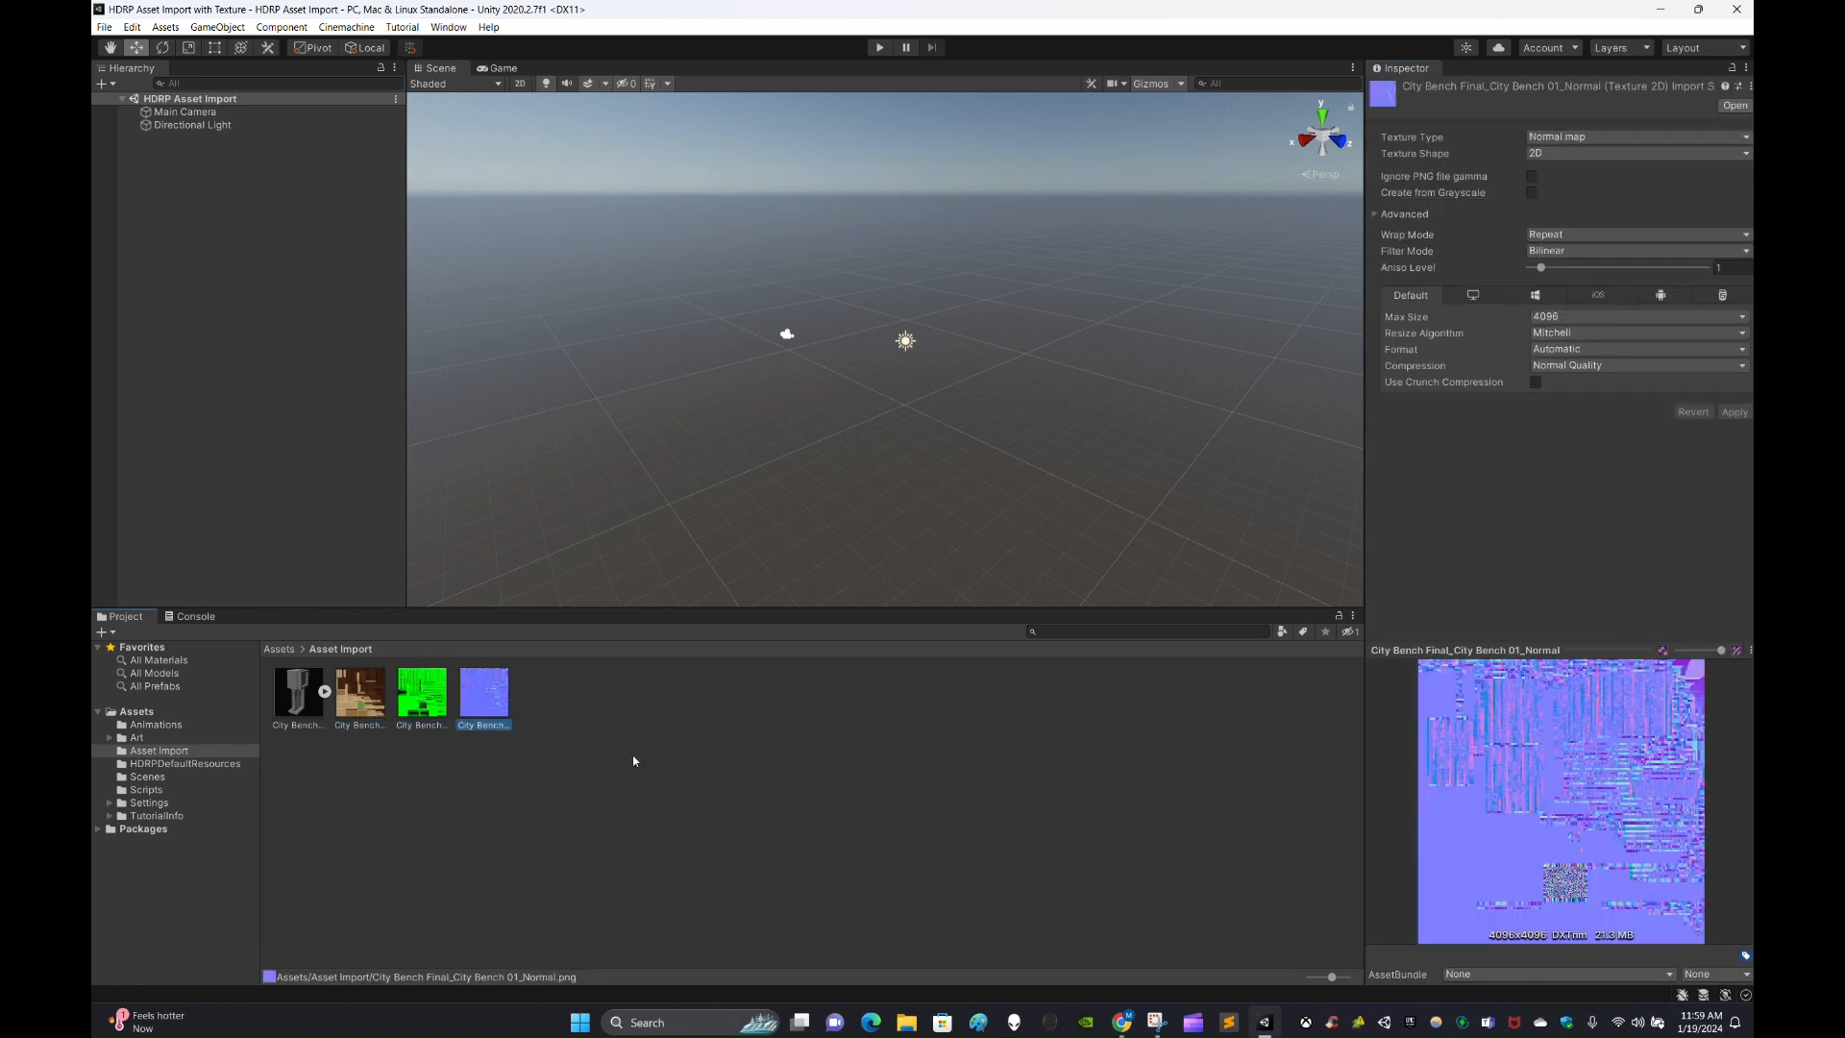
left_click(630, 759)
left_click(359, 711)
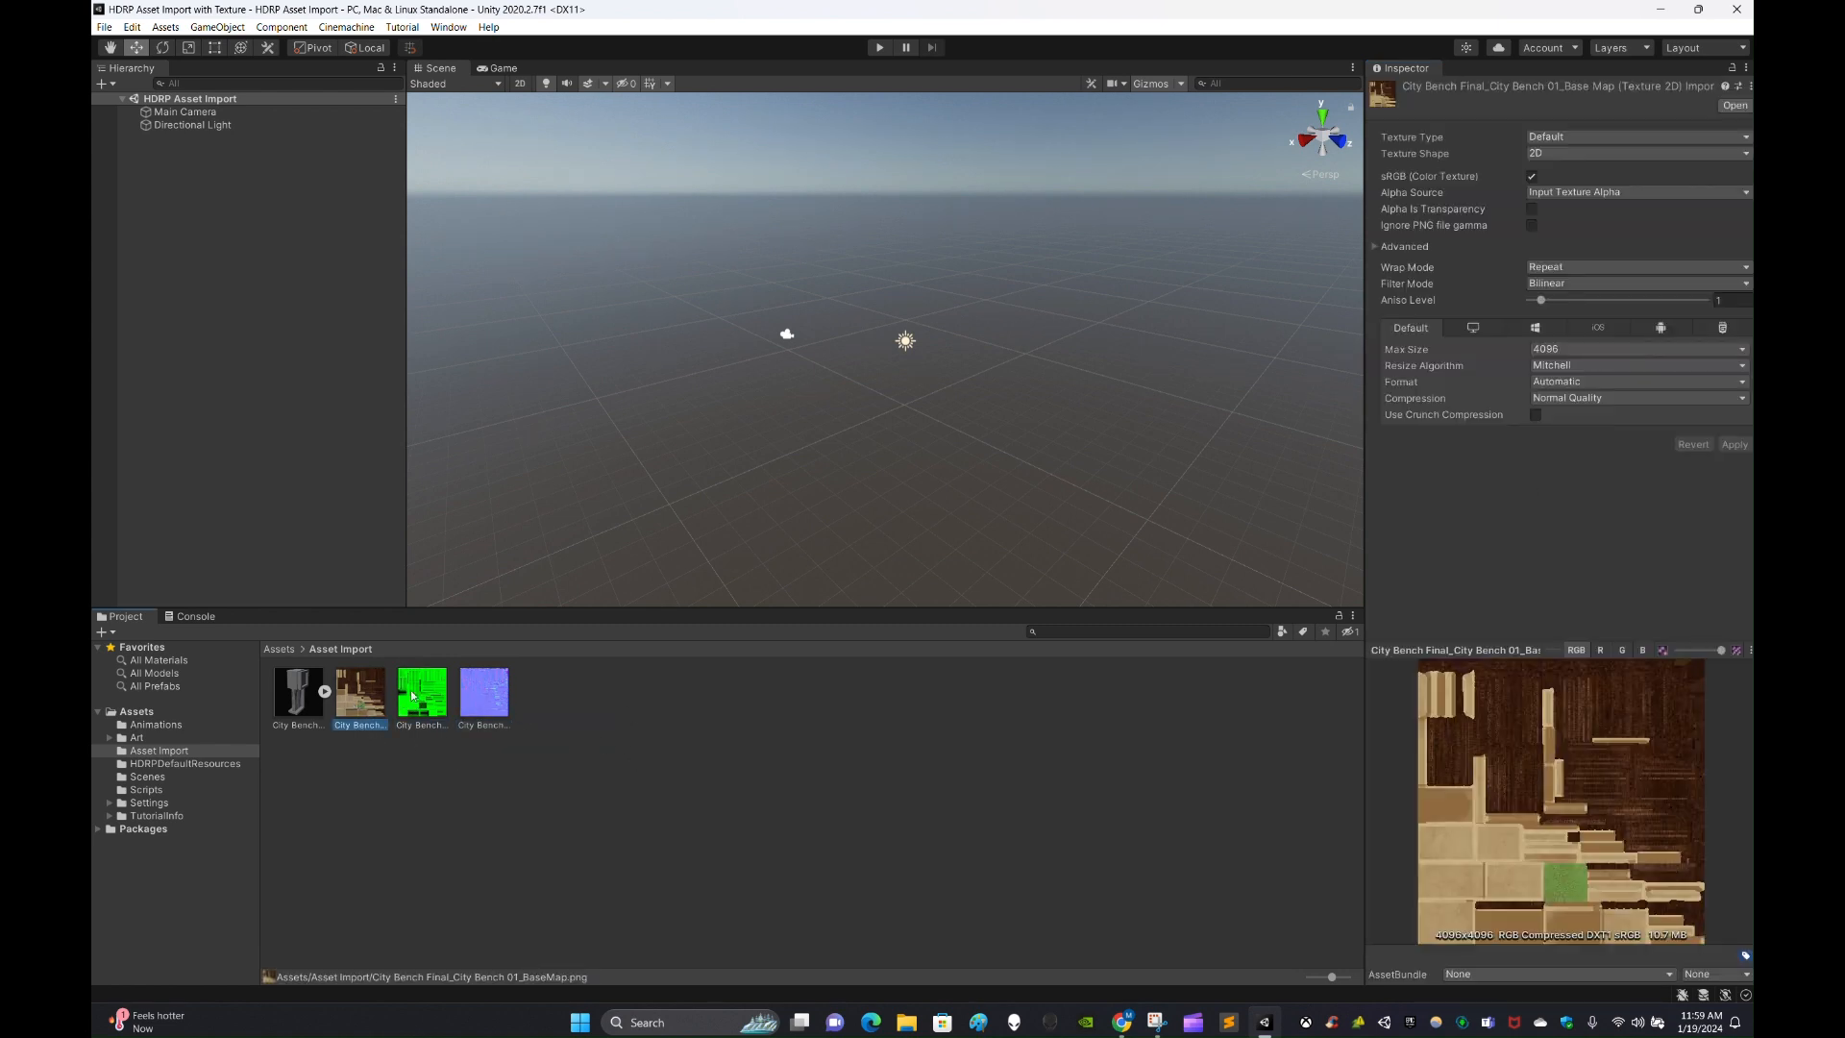
left_click(422, 692)
Create a material named City Bench in the Asset Import folder.
left_click(621, 713)
right_click(621, 713)
mouse_move(746, 297)
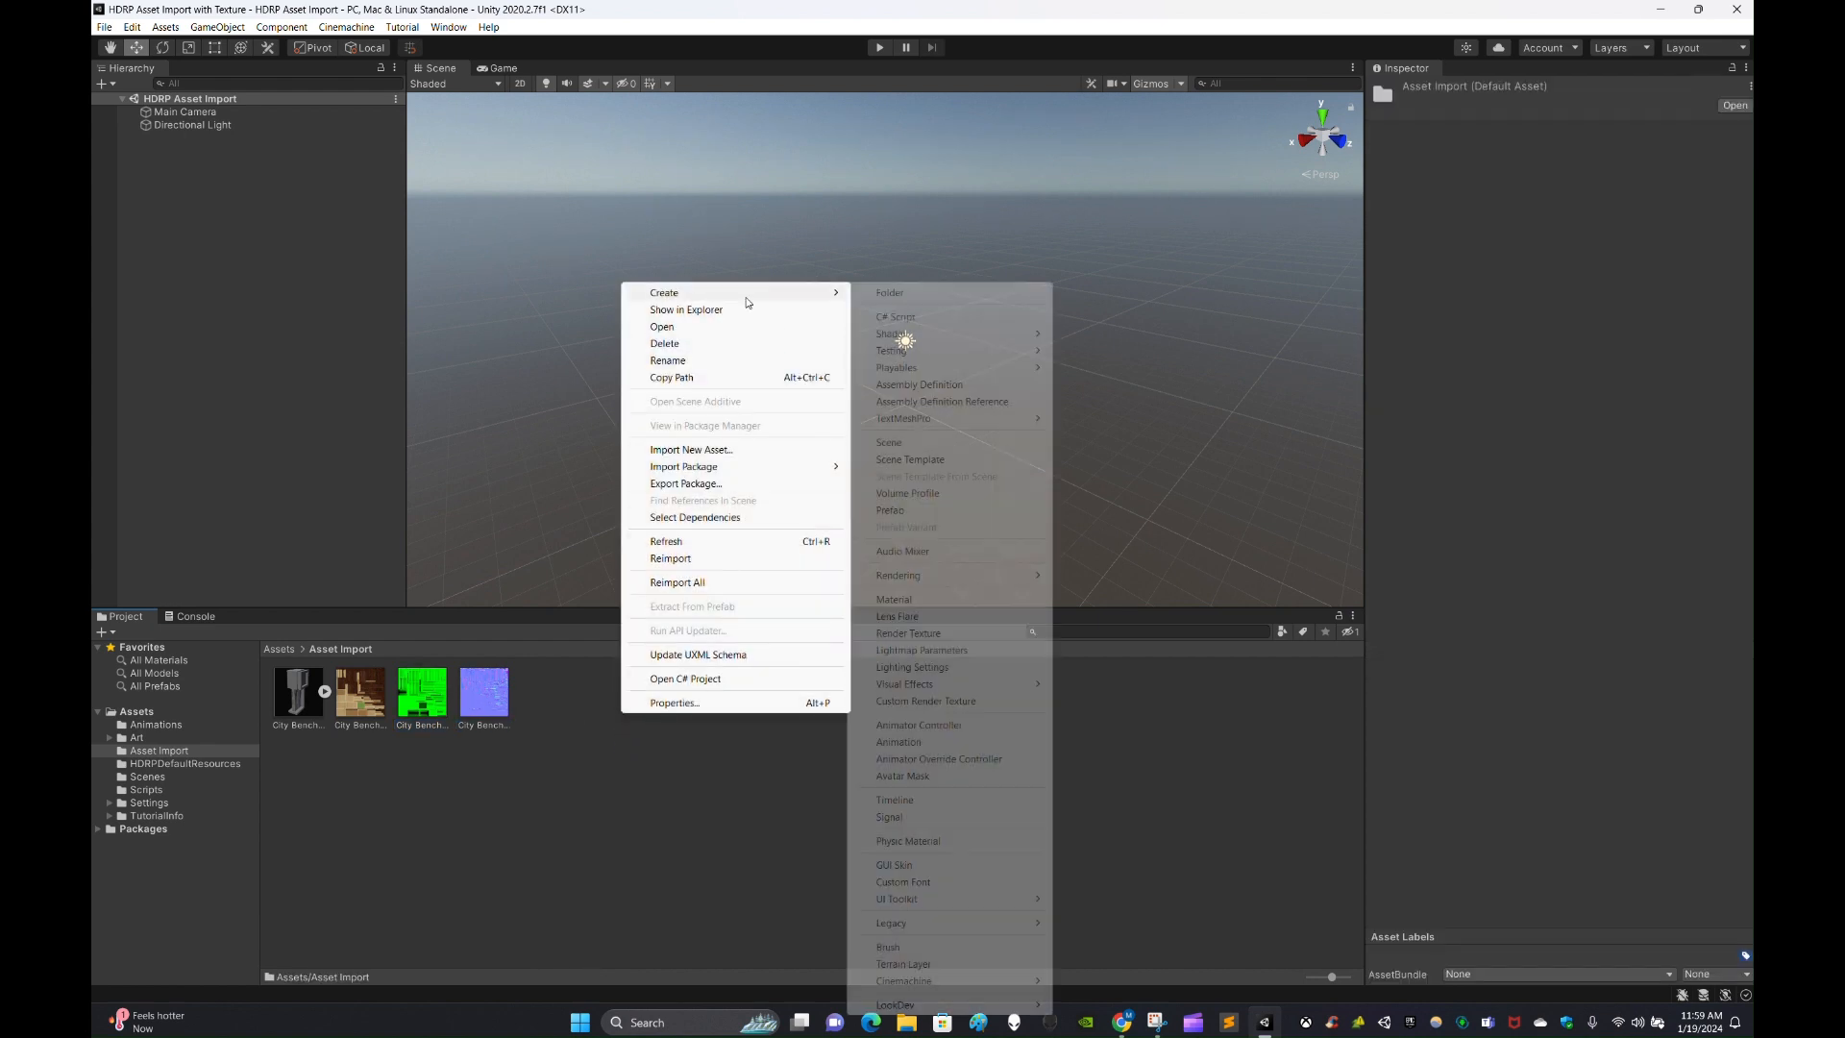
left_click(927, 600)
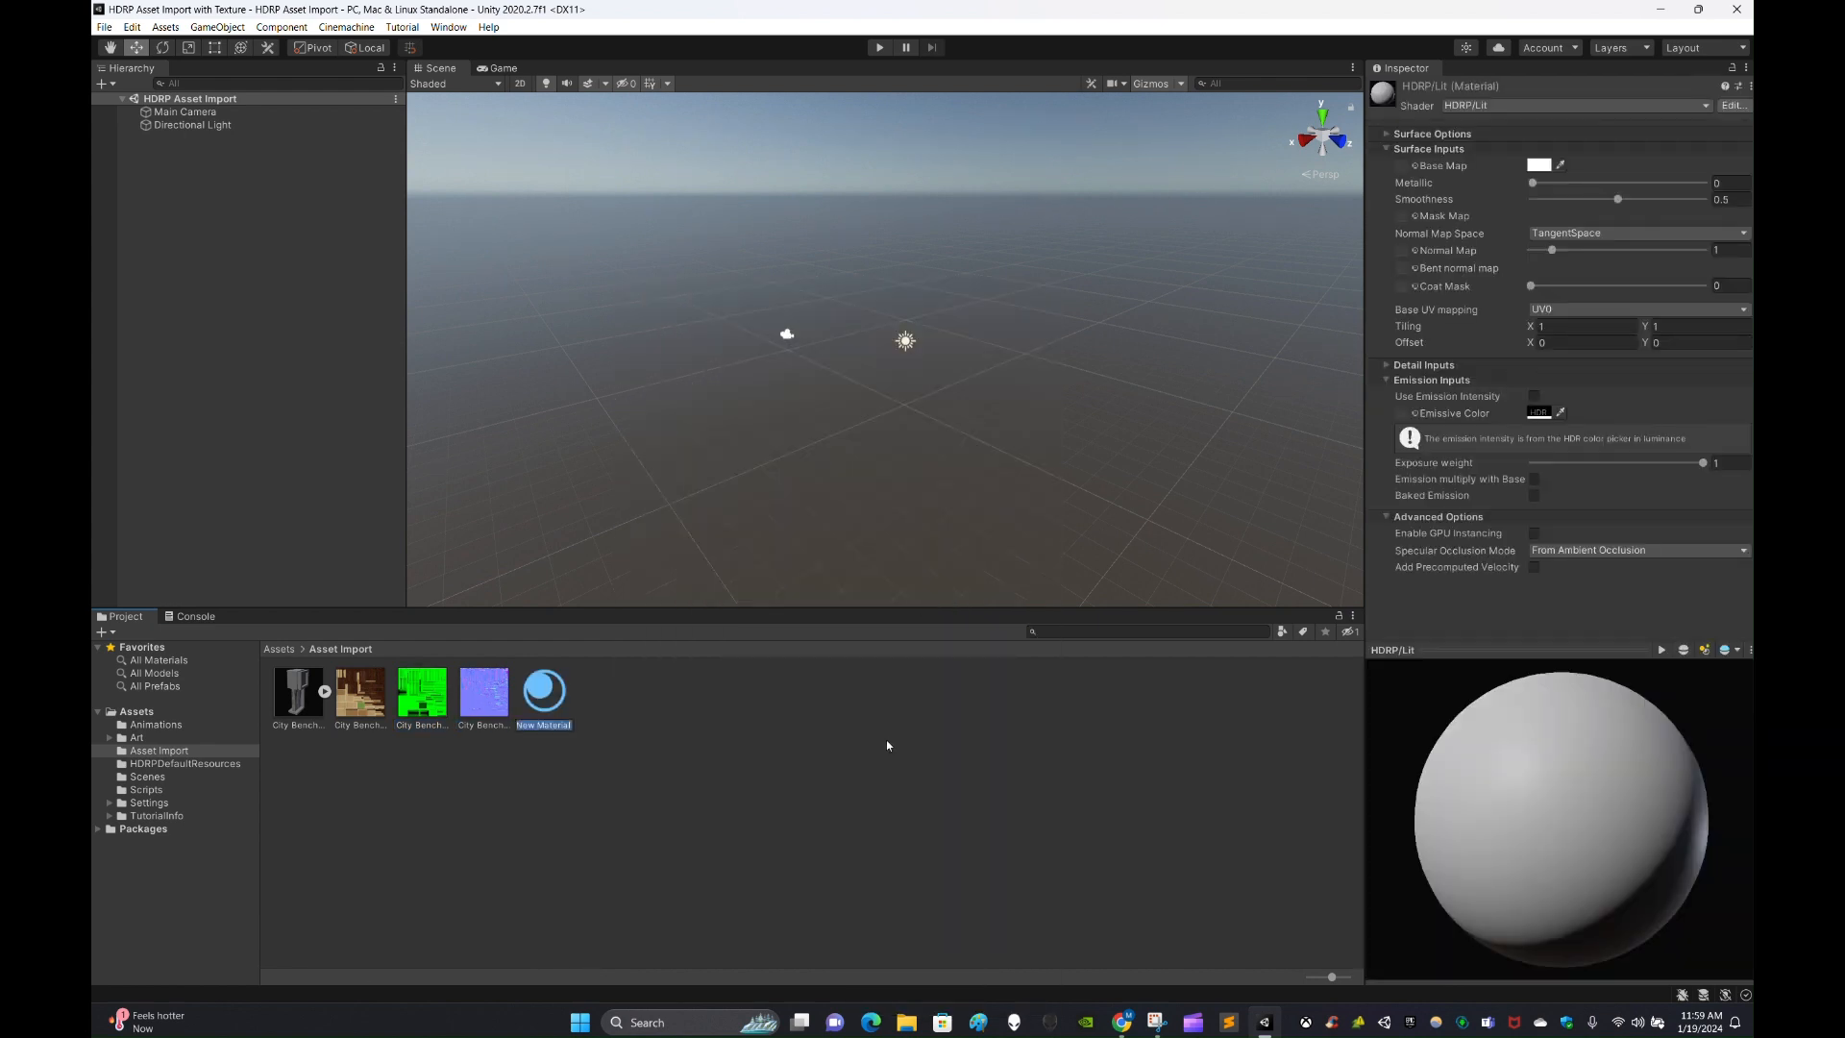
key("BackSpace")
type("Bench")
key("Home")
type("City")
left_click(826, 768)
Examine the City Bench material's map slots and its emission intensity option.
left_click(554, 676)
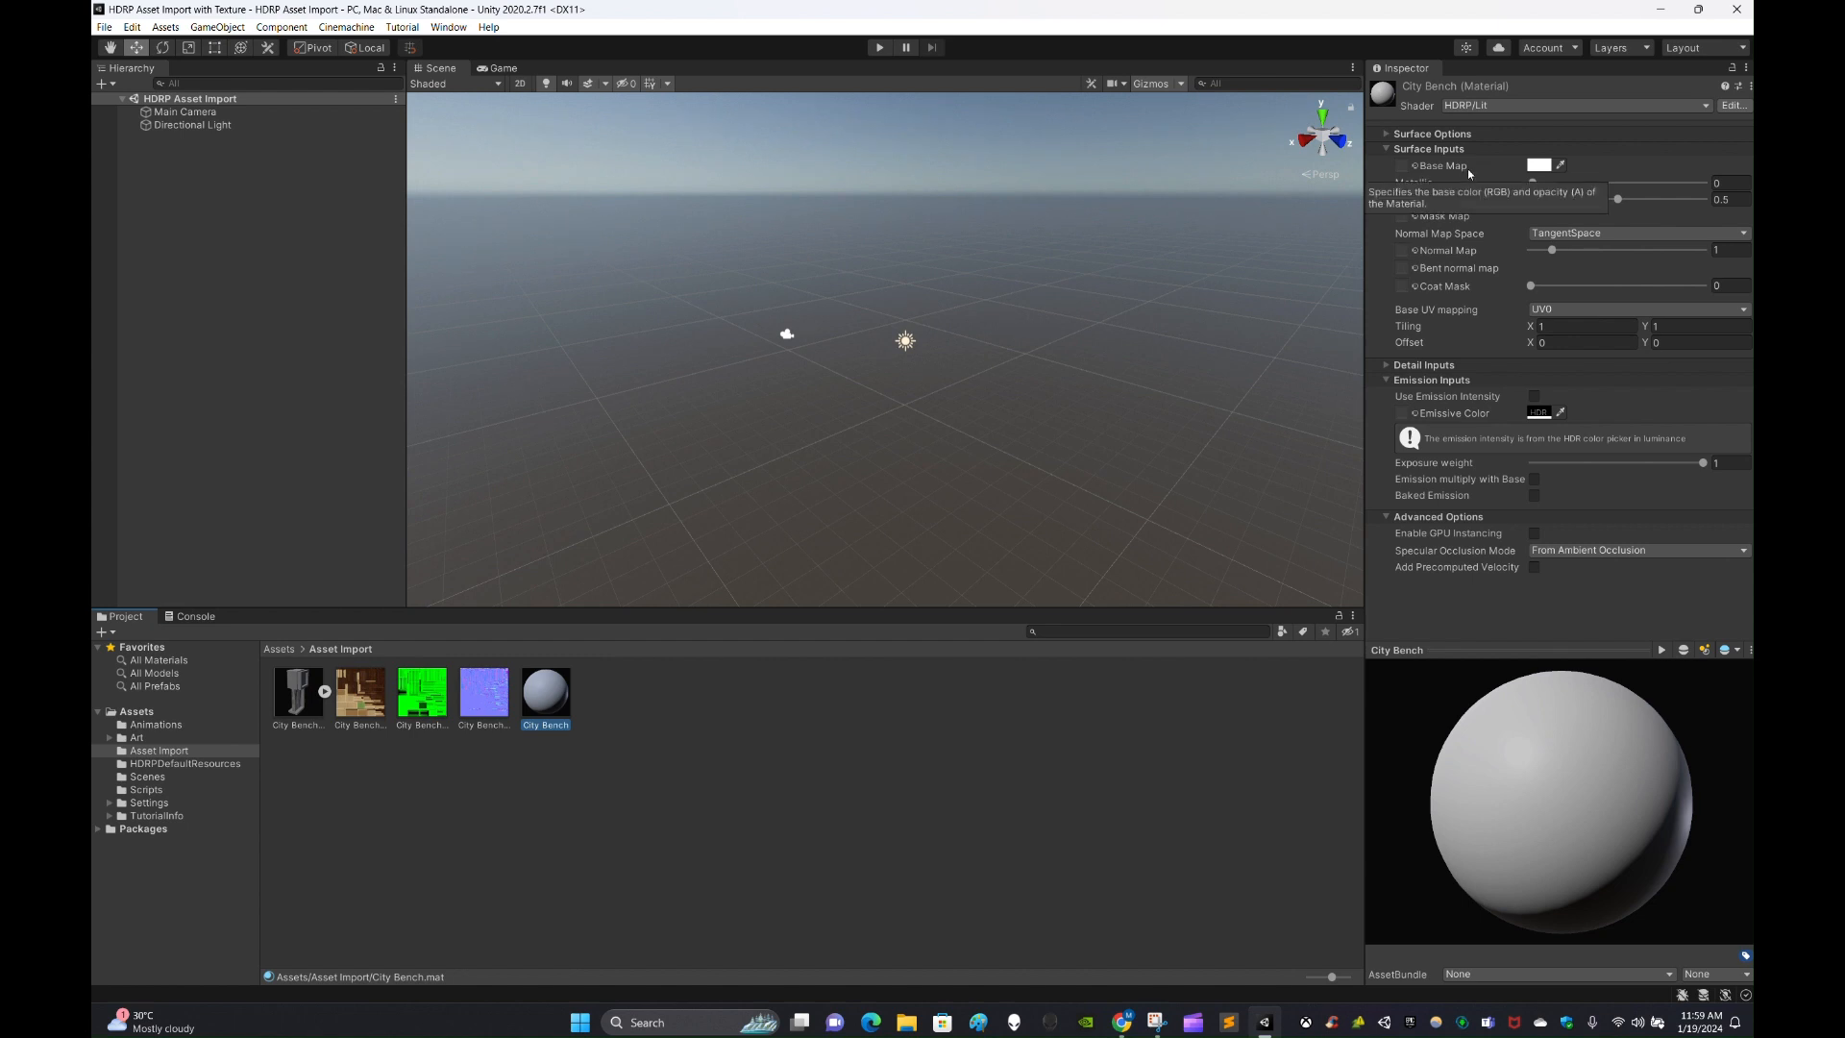
left_click(1404, 217)
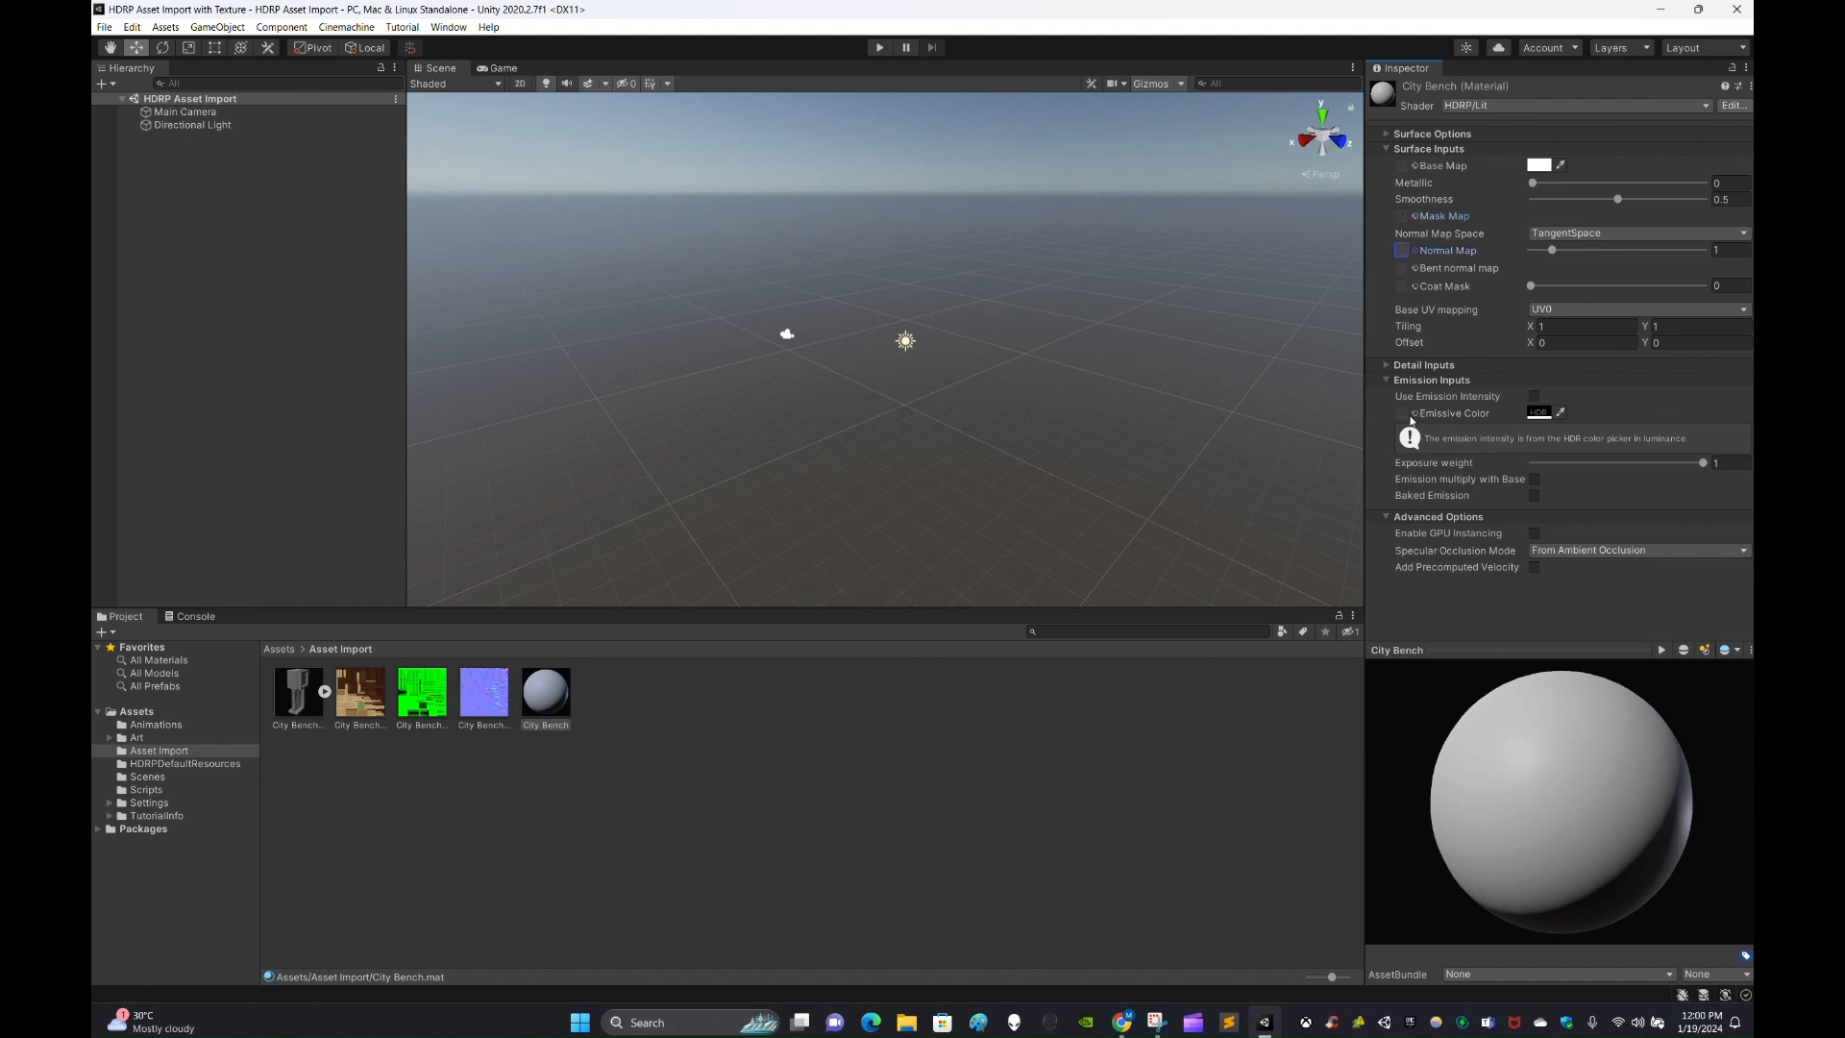
left_click(1535, 397)
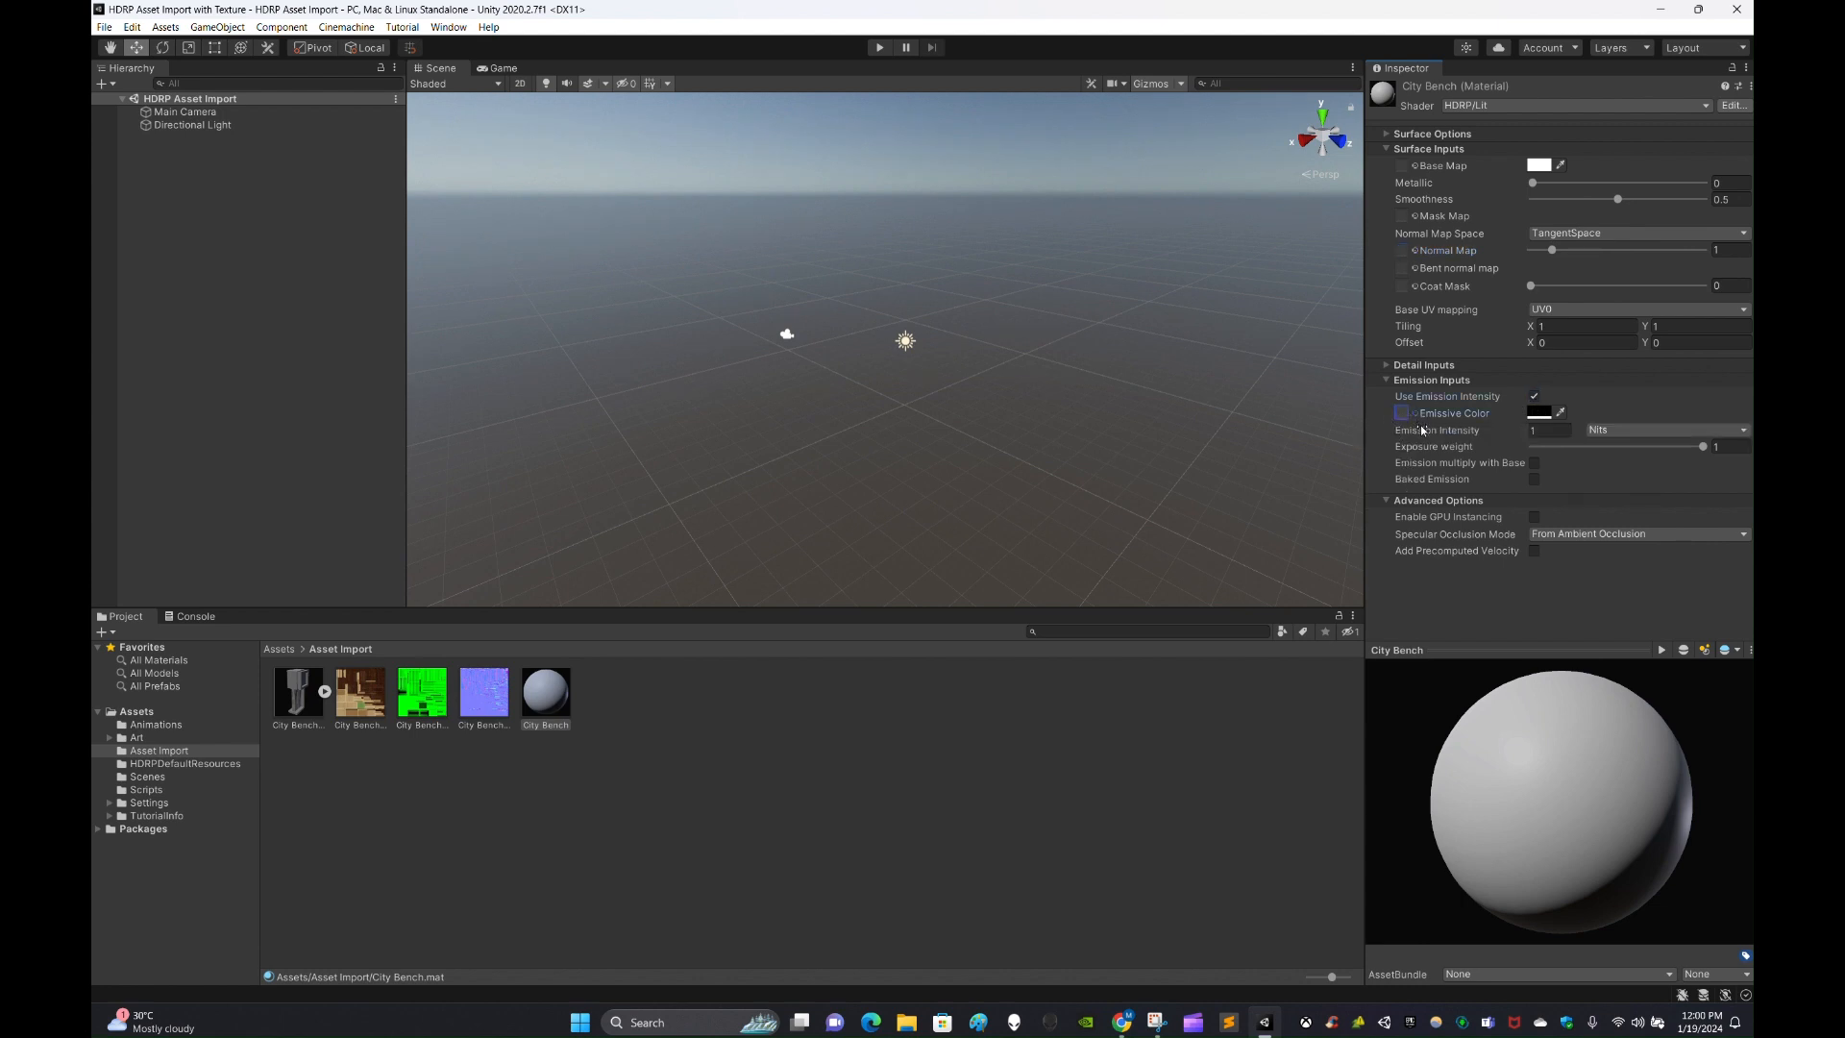
left_click(1534, 397)
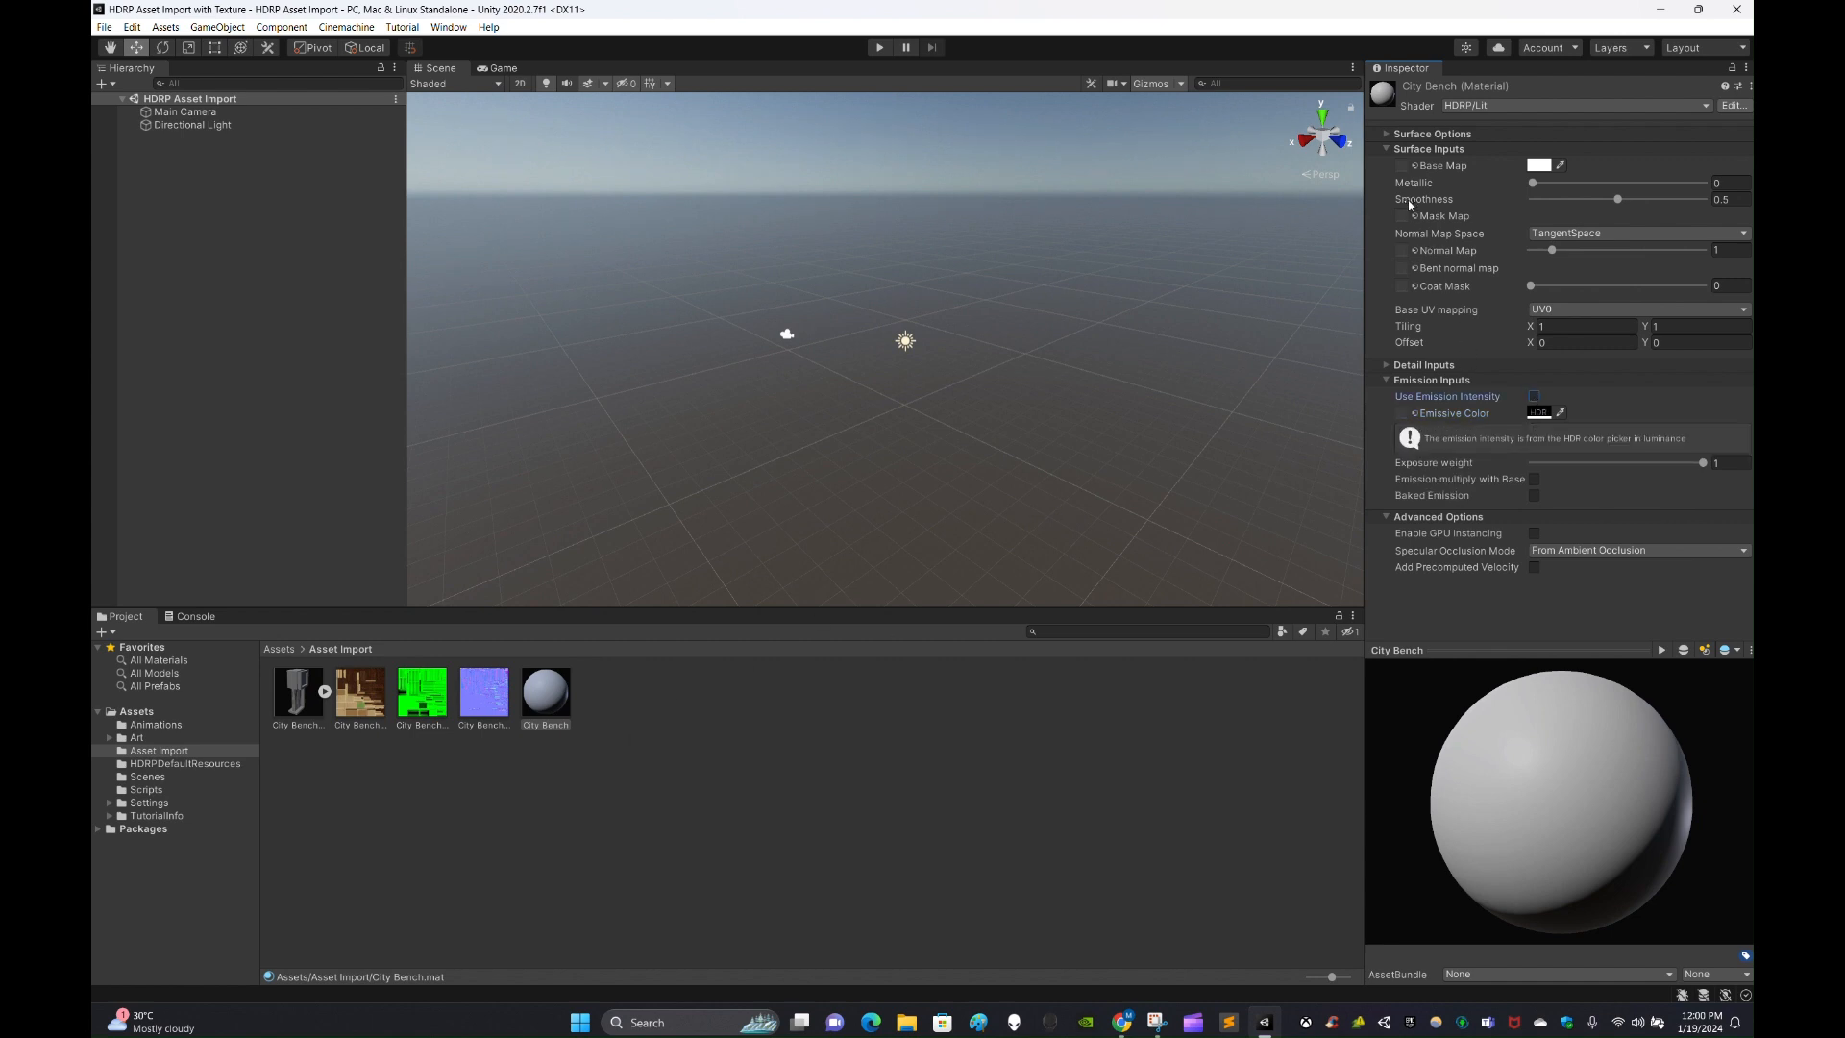
Assign the City Bench base colour texture to the City Bench material's Base Map slot.
left_click(1405, 168)
left_click(458, 831)
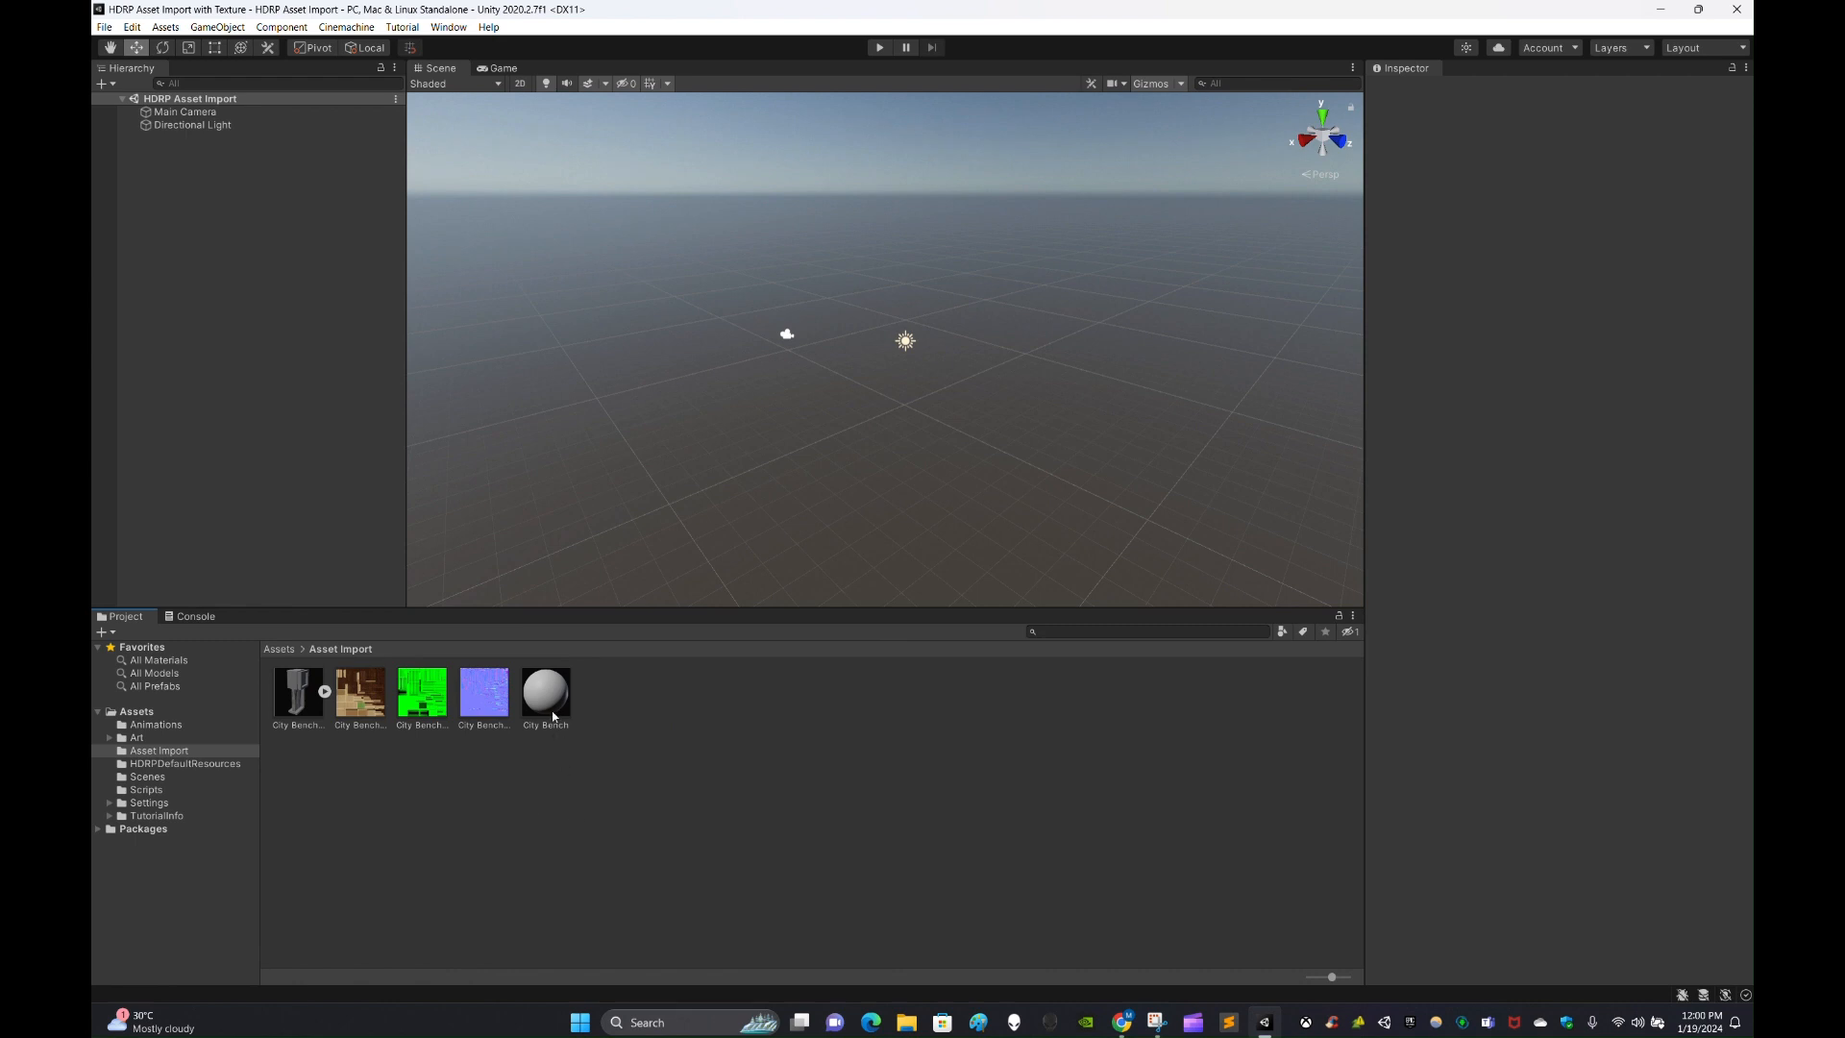
left_click_drag(554, 715, 1043, 466)
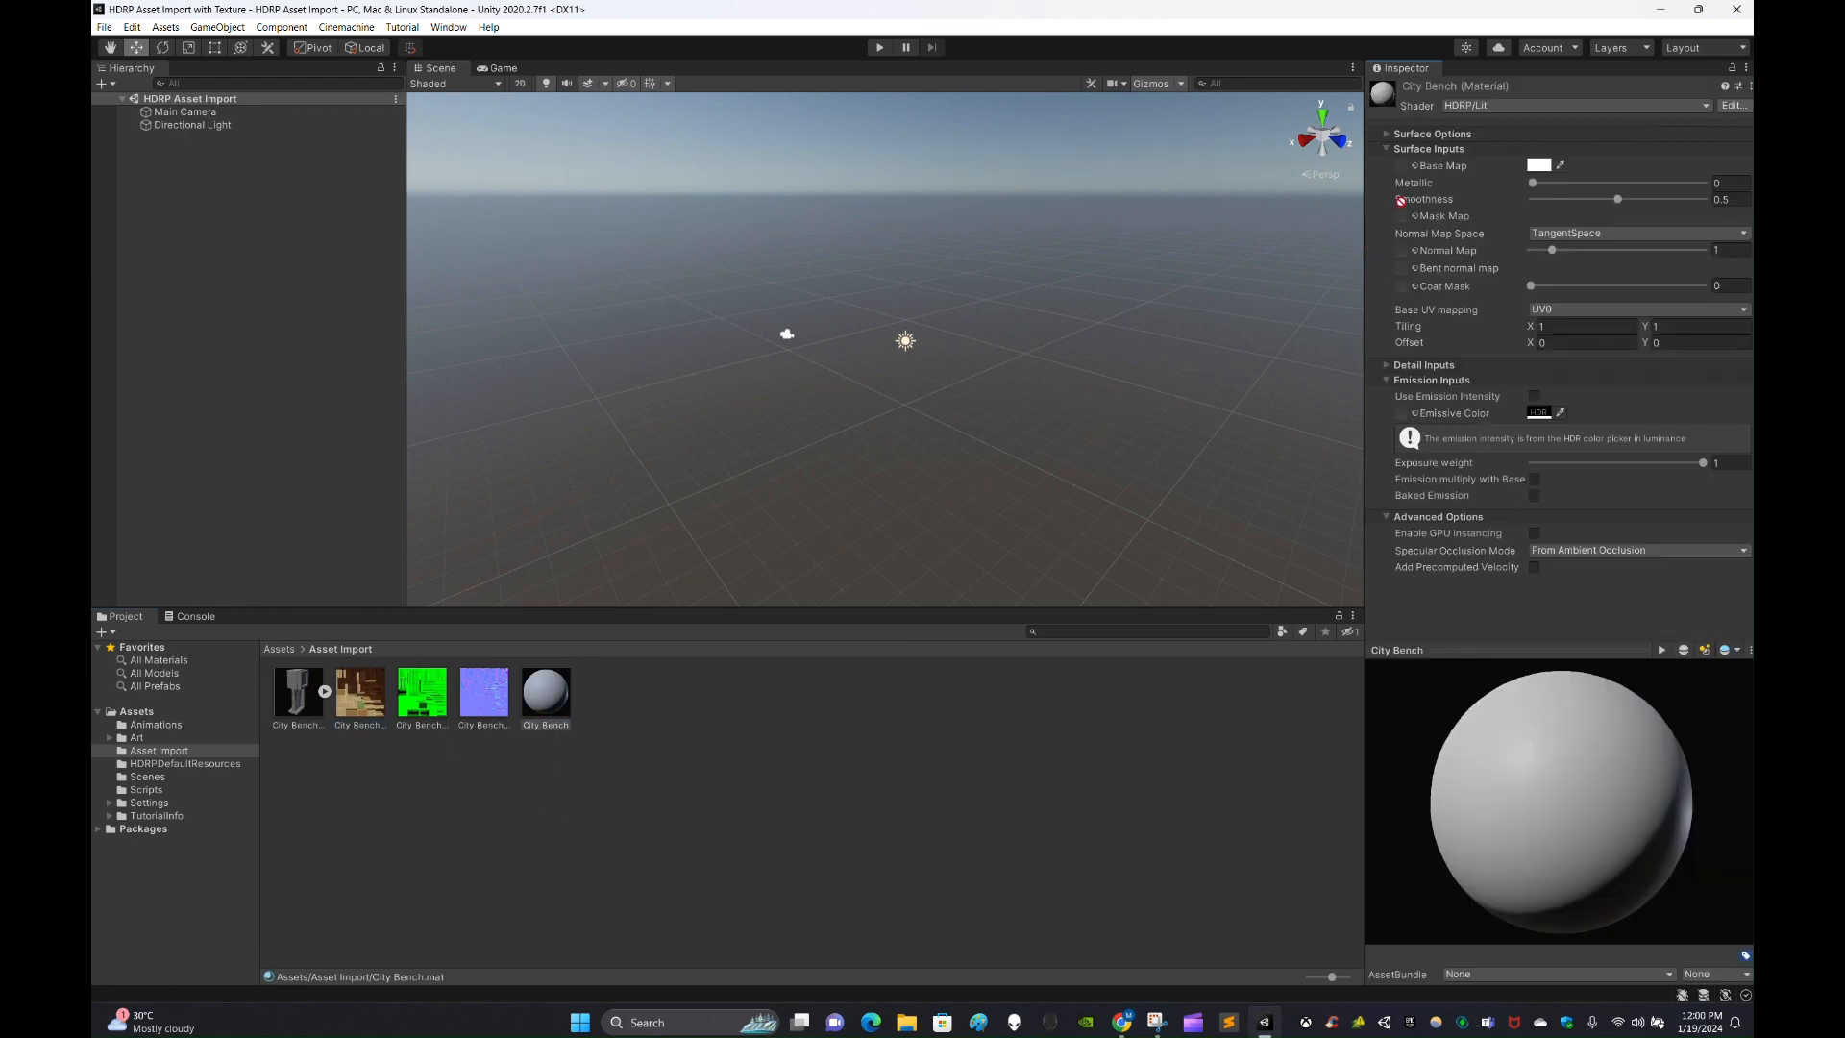
left_click_drag(1400, 200, 1400, 165)
left_click_drag(1567, 738, 1579, 786)
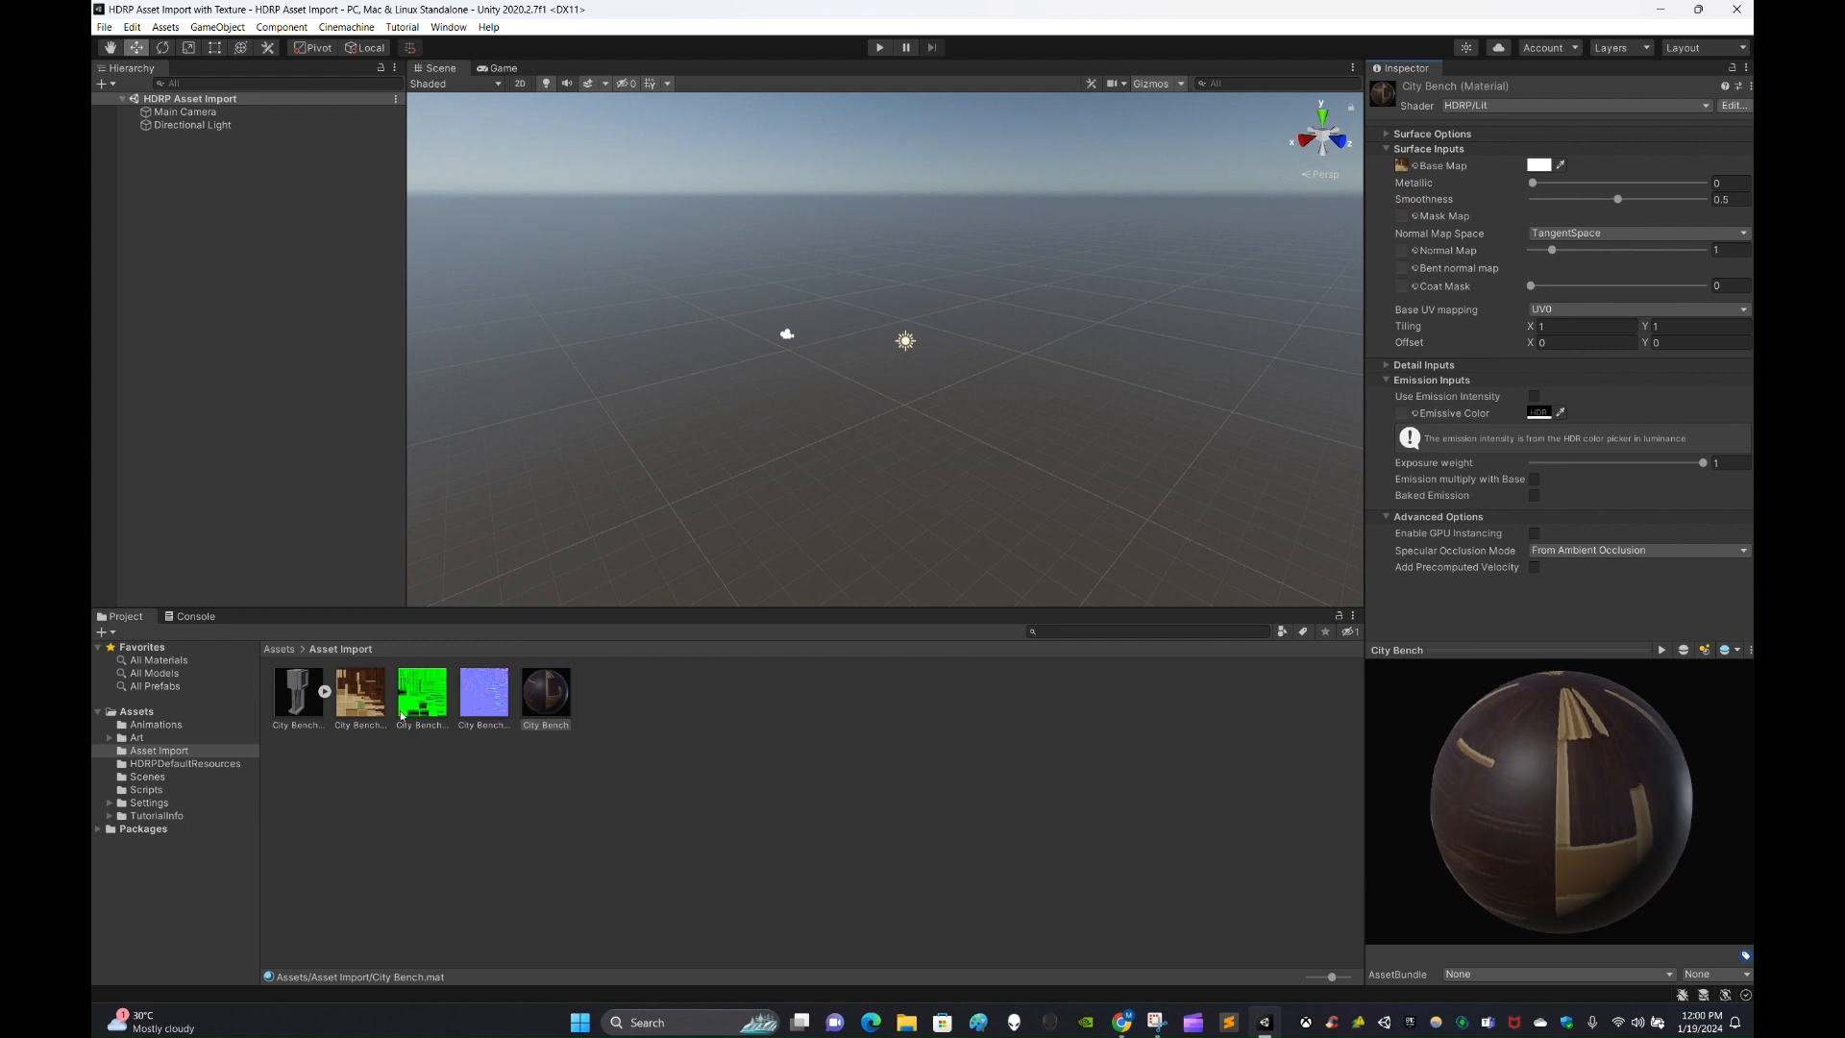
Assign the mask texture to the material's Mask Map slot and the normal texture to its Normal Map slot.
left_click_drag(402, 715, 1405, 220)
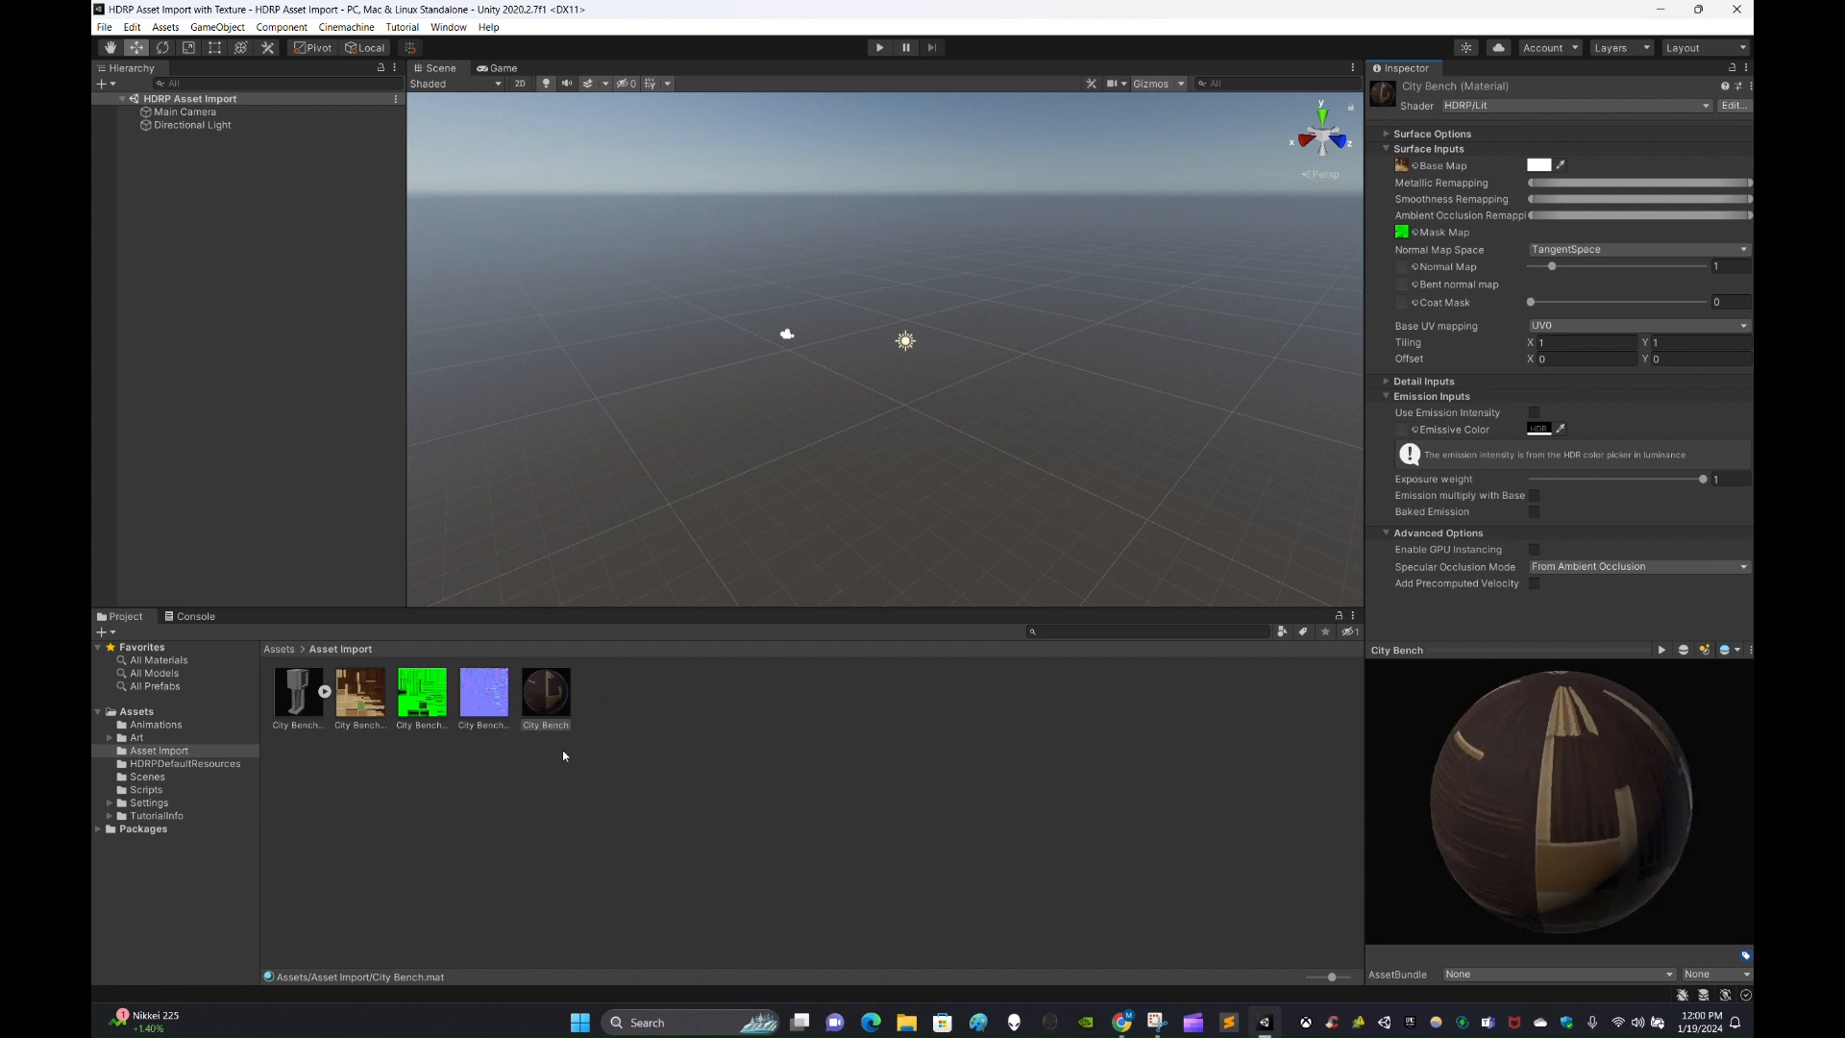
left_click_drag(483, 690, 1401, 269)
left_click_drag(1611, 805, 1518, 797)
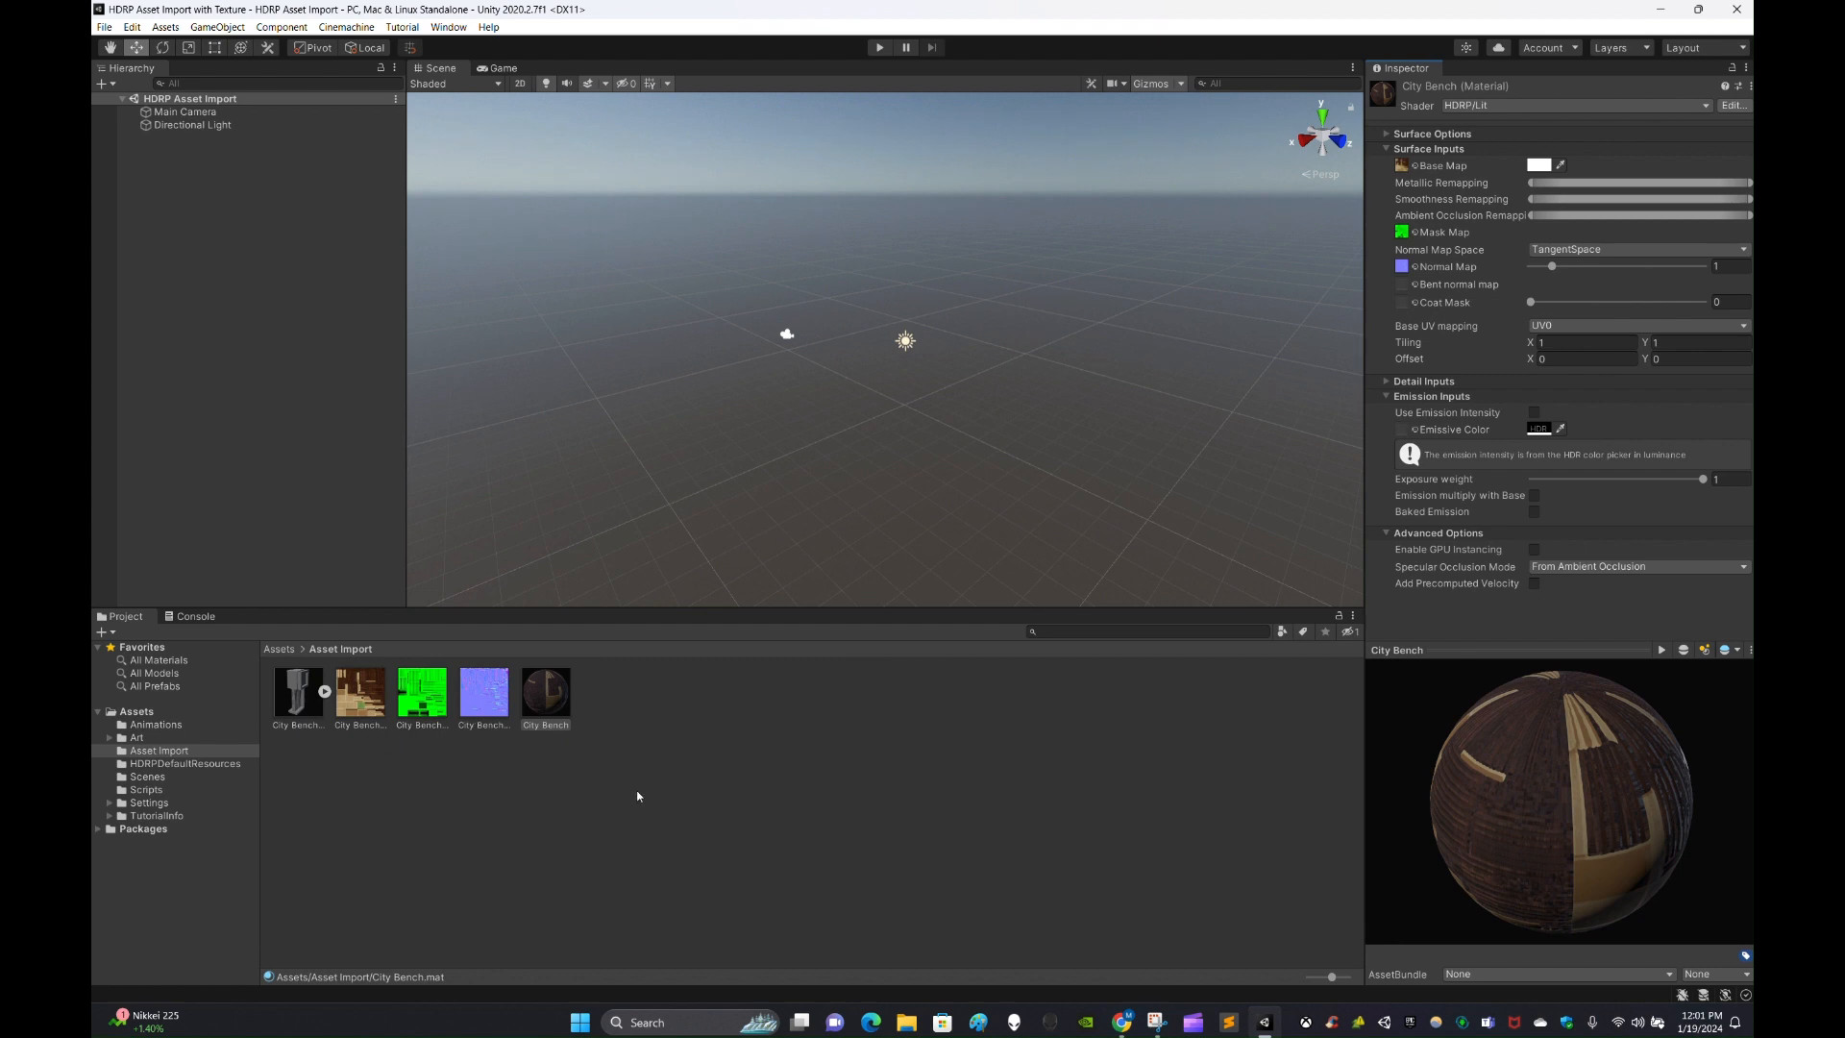
left_click(945, 894)
Add the City Bench 01 model to the HDRP Asset Import scene and frame it in the Scene view.
left_click(298, 690)
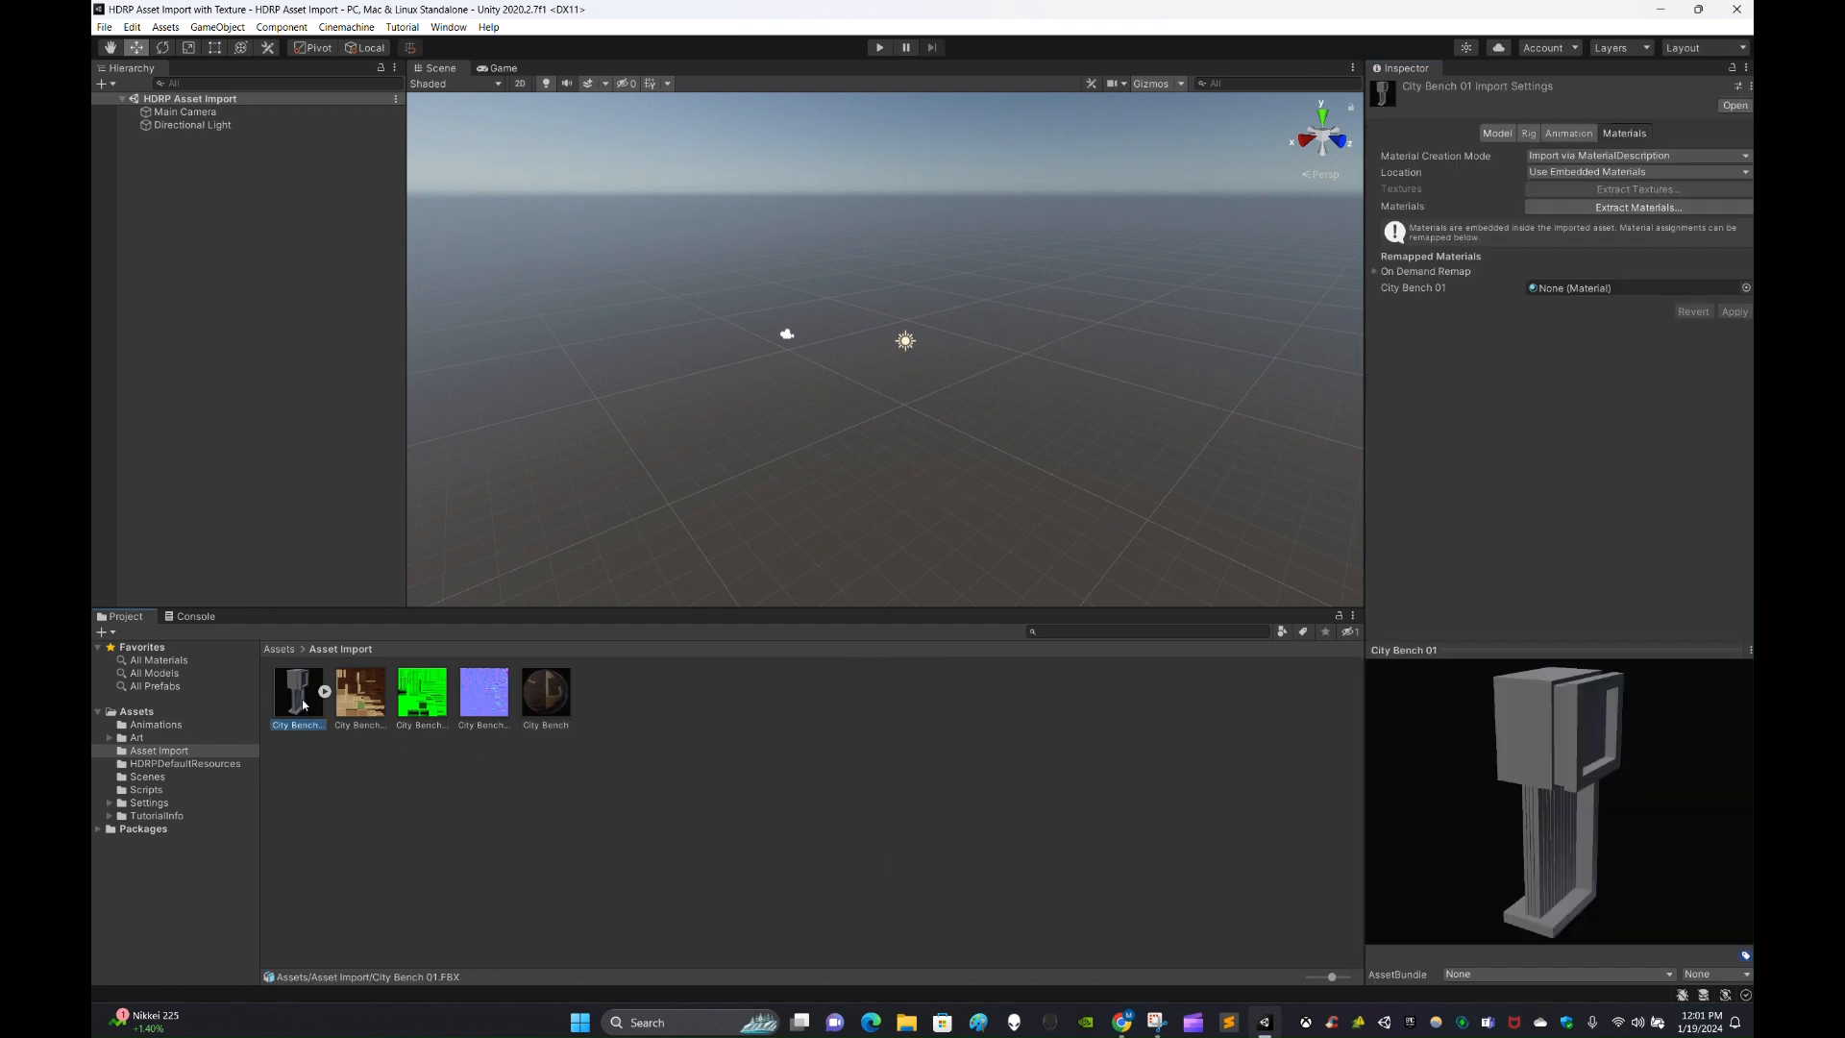
left_click_drag(298, 690, 303, 445)
left_click(303, 446)
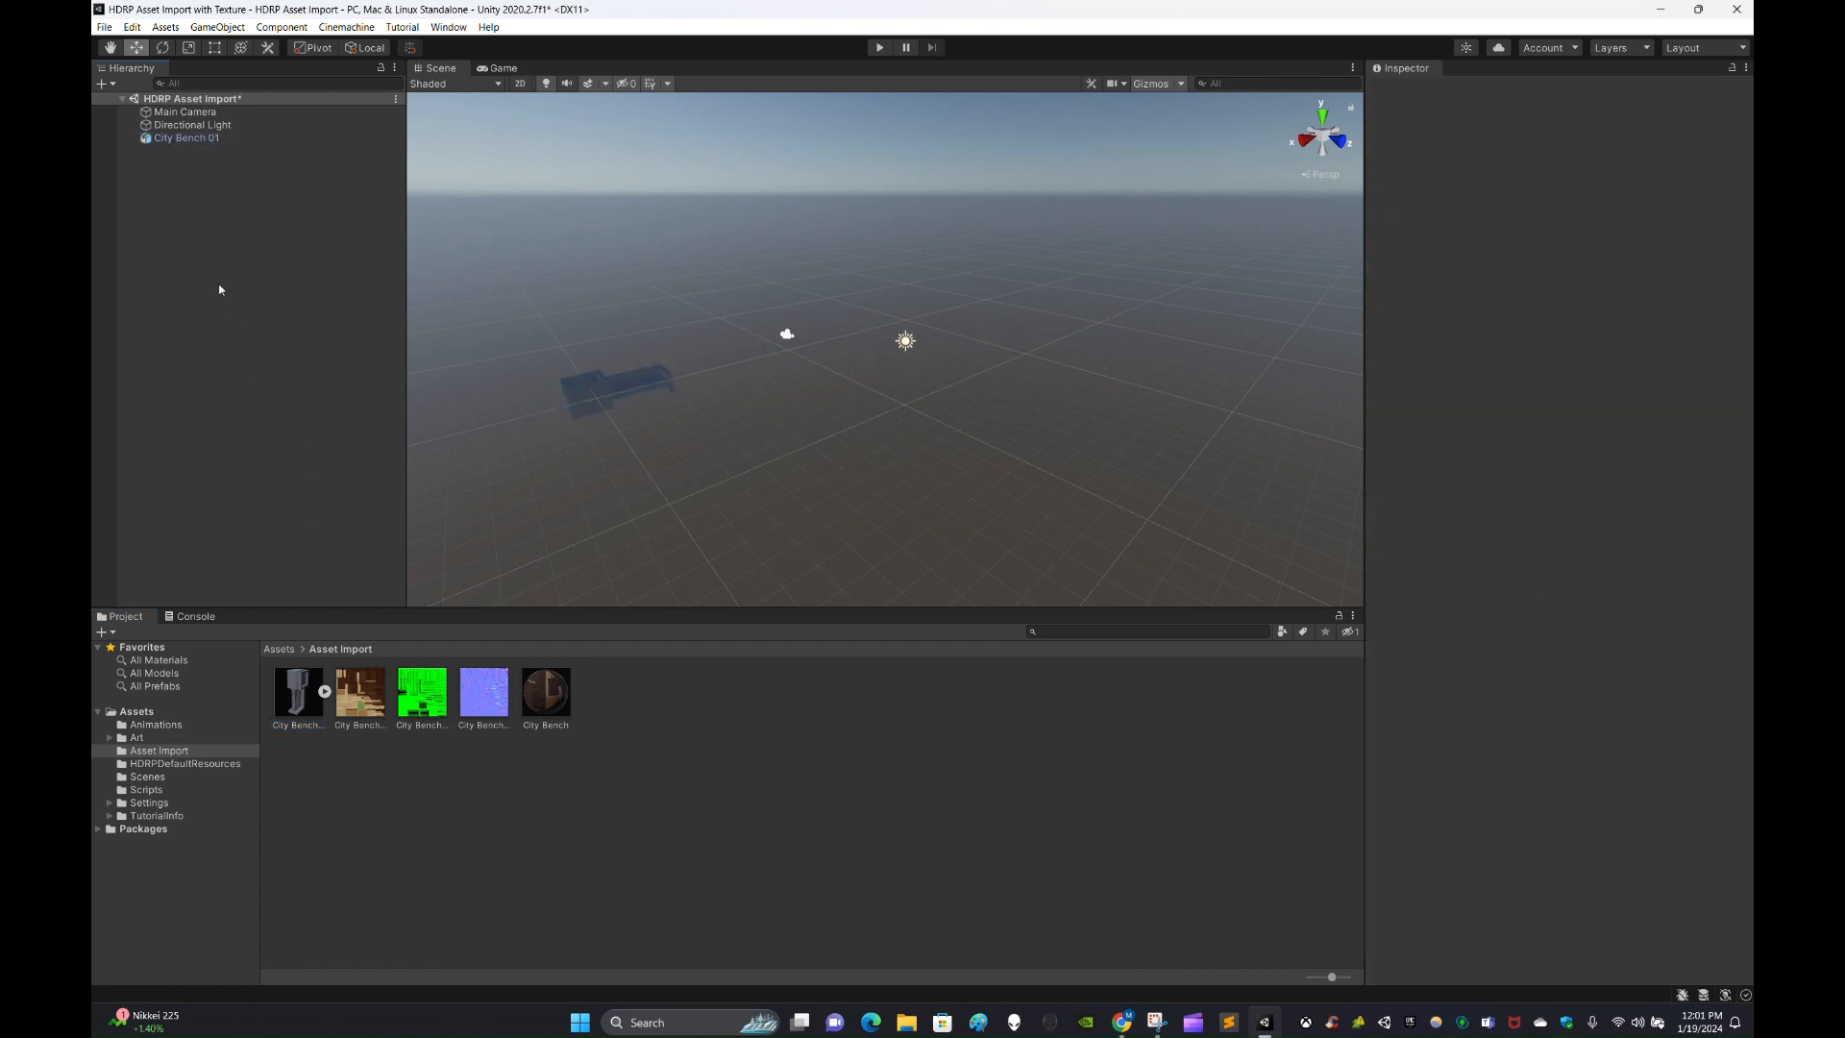
double_click(200, 139)
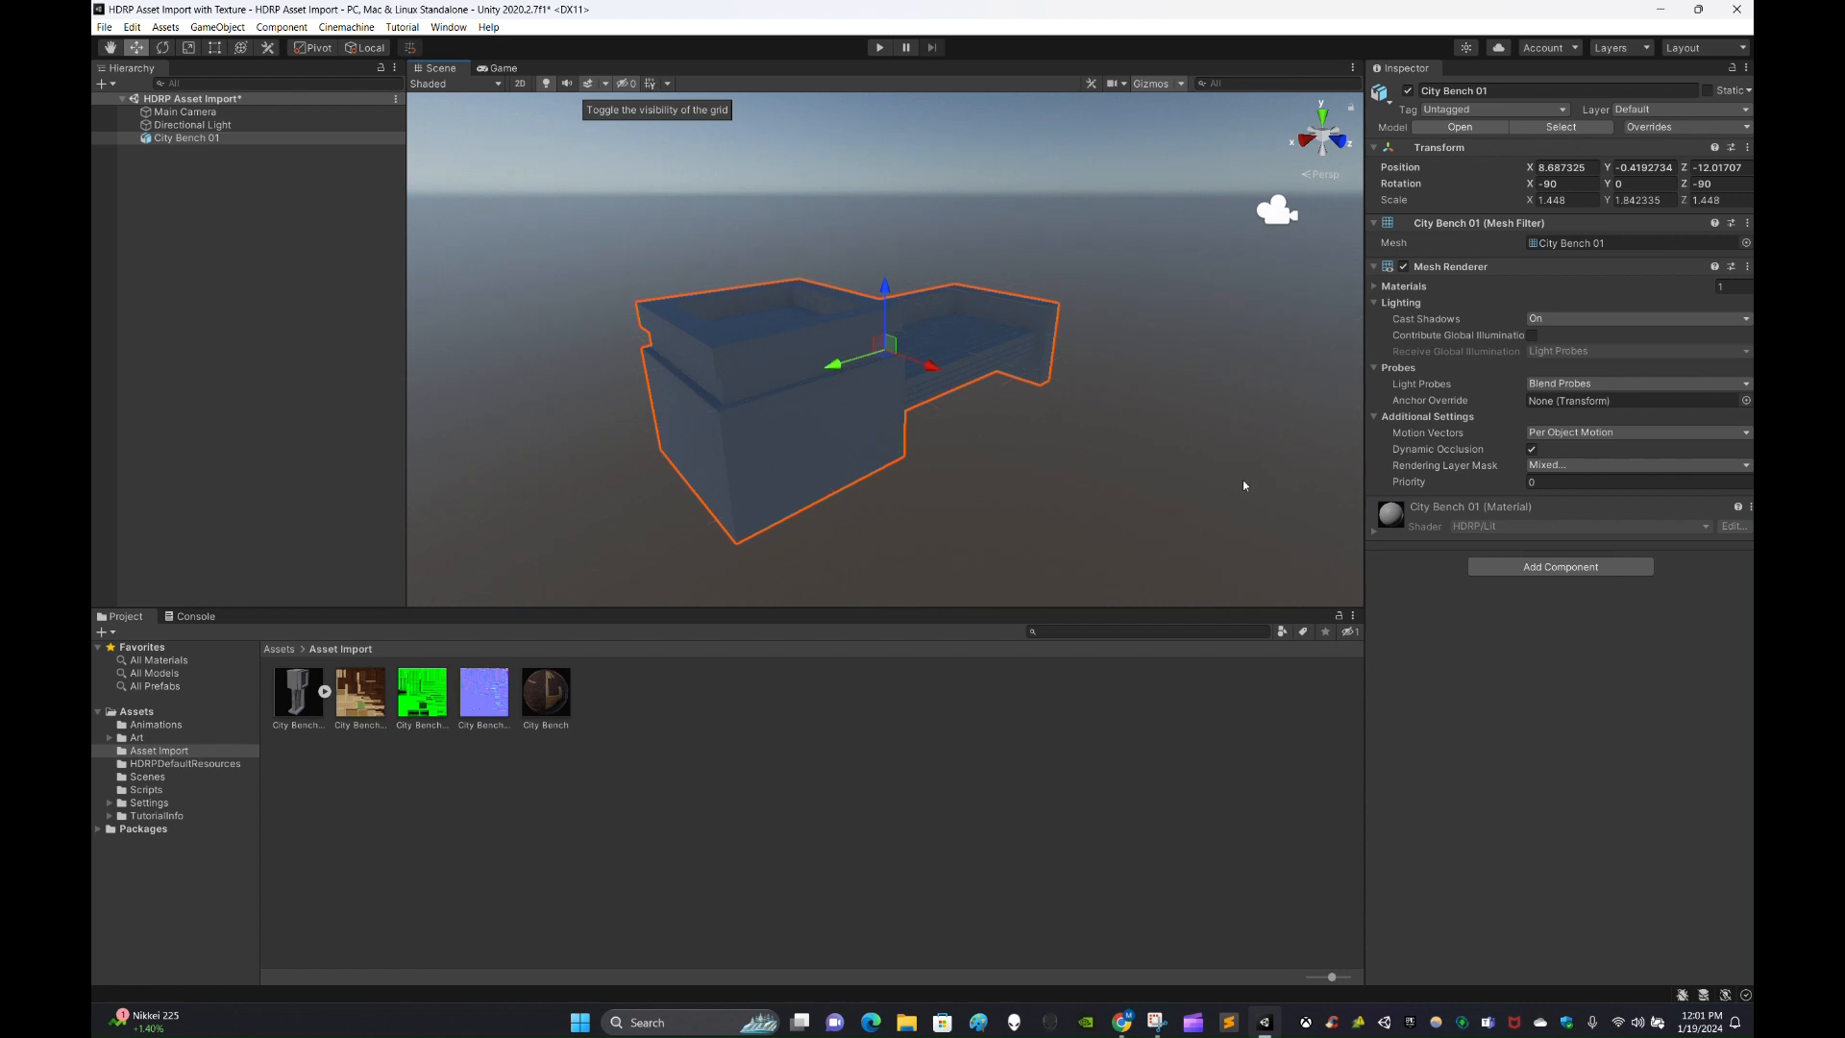
left_click(290, 351)
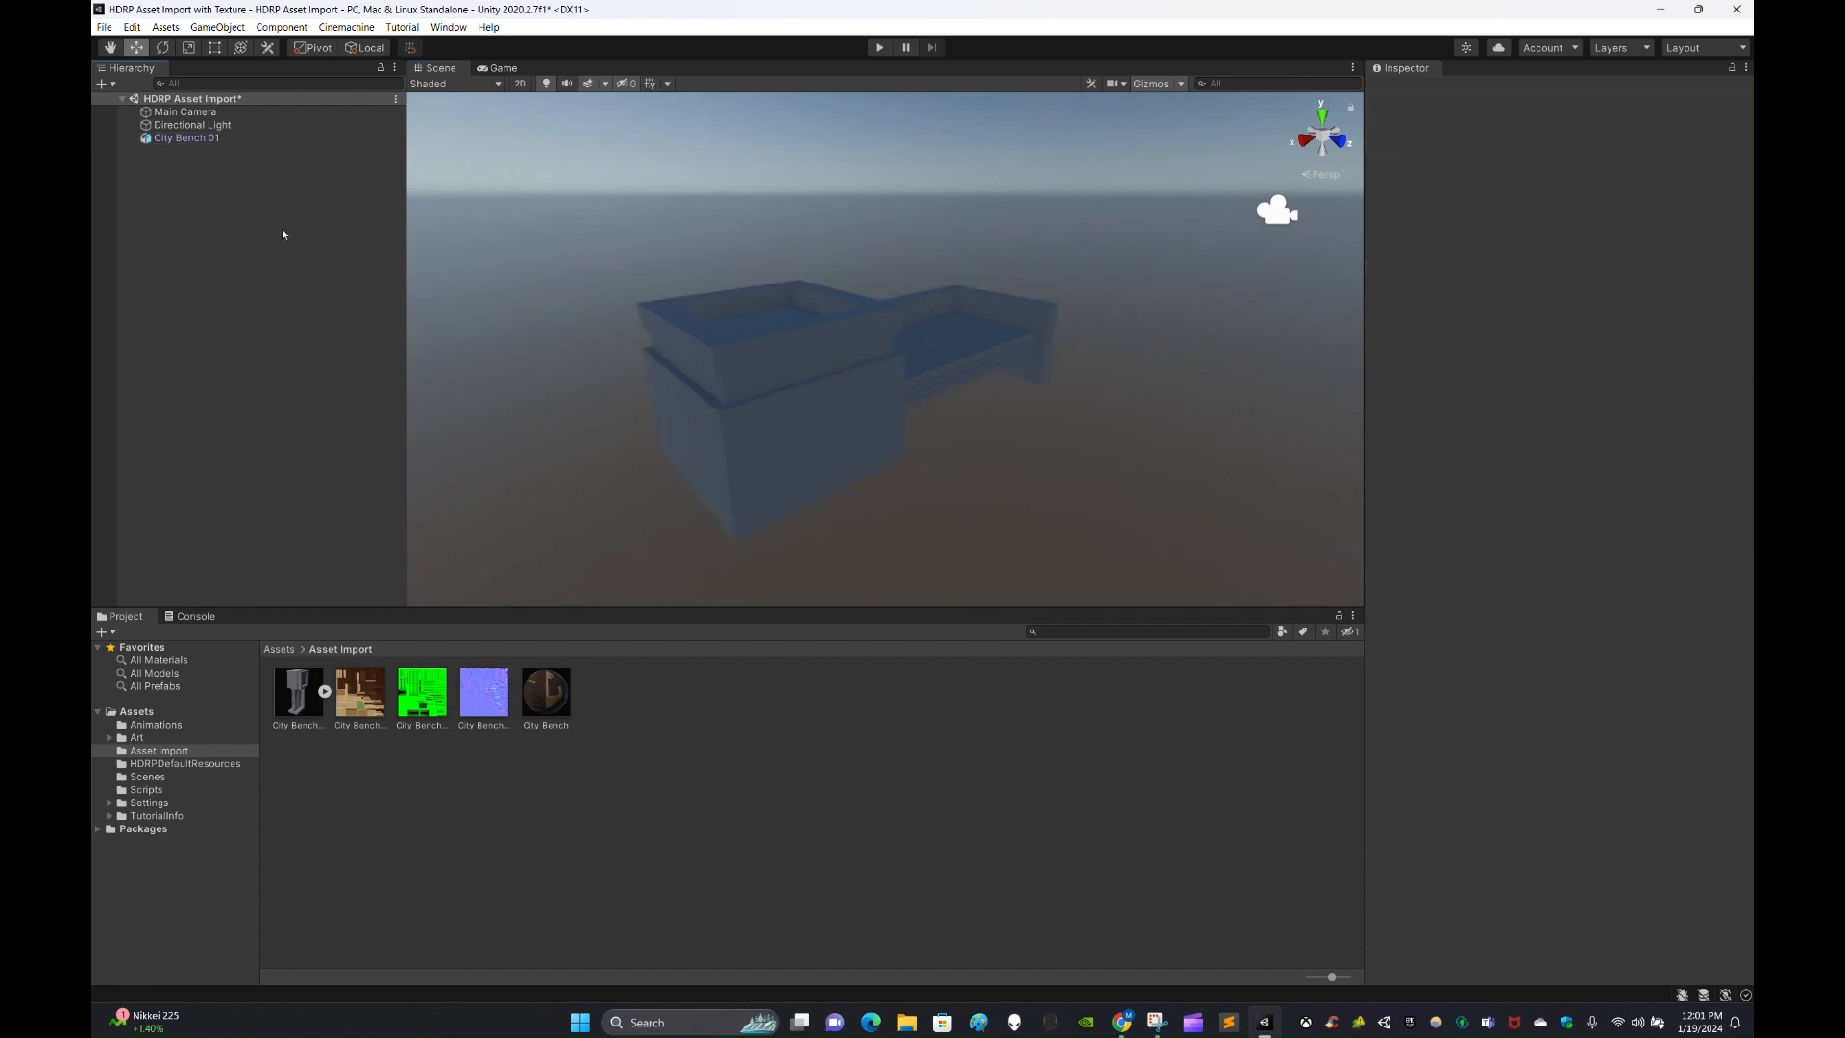
Examine the untextured City Bench 01 in the scene from several sides, along with the Directional Light.
left_click(205, 138)
left_click(174, 229)
left_click(227, 130)
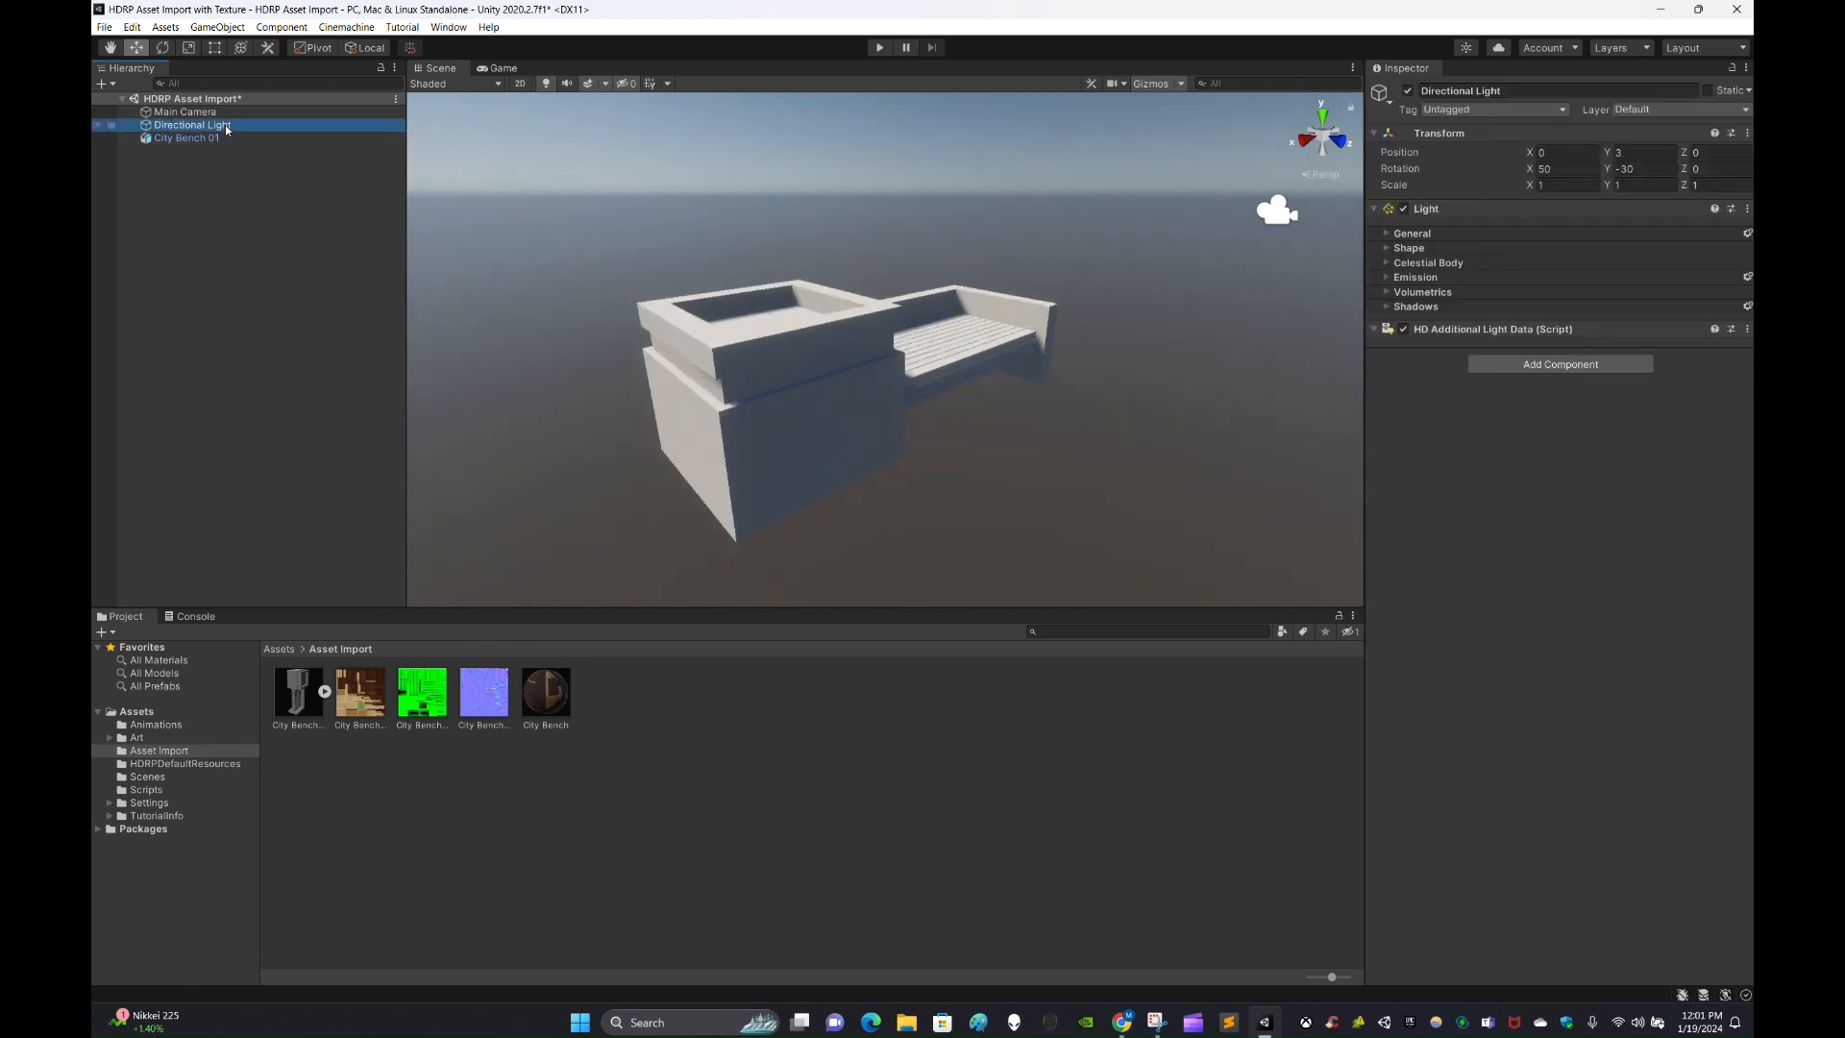
left_click(192, 138)
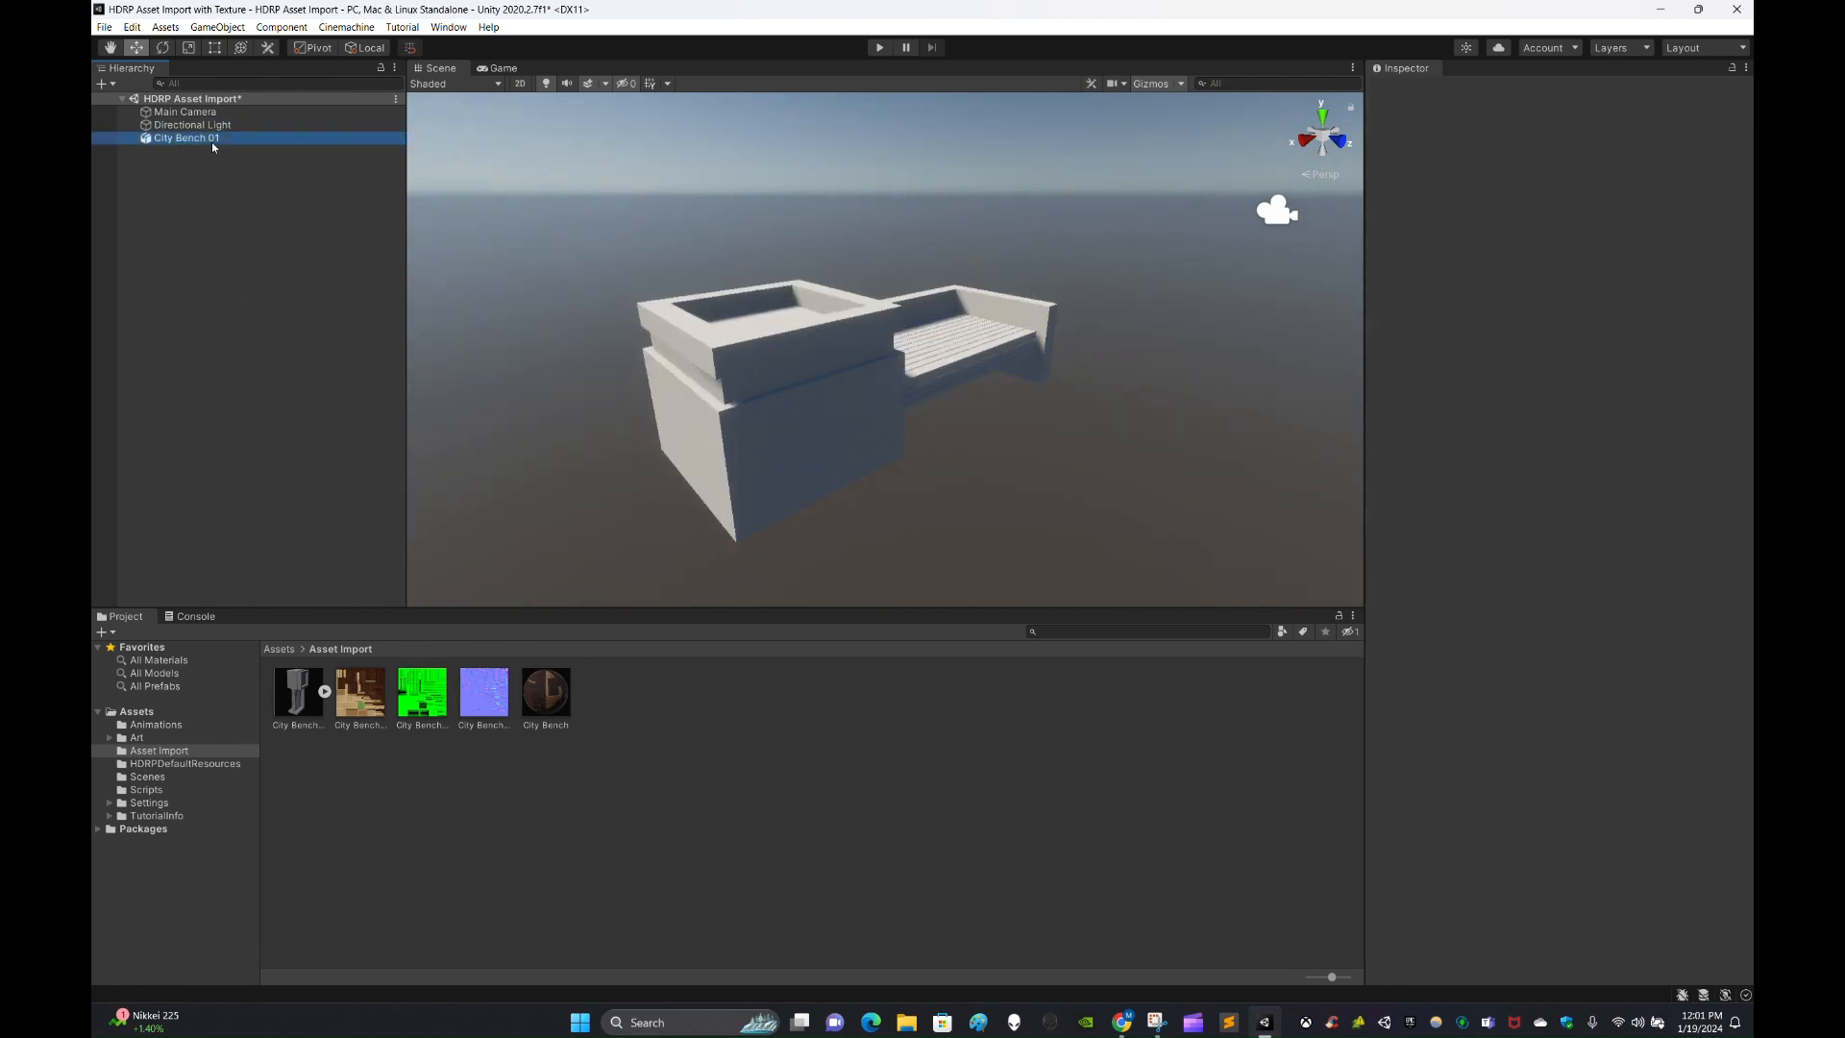
left_click(255, 235)
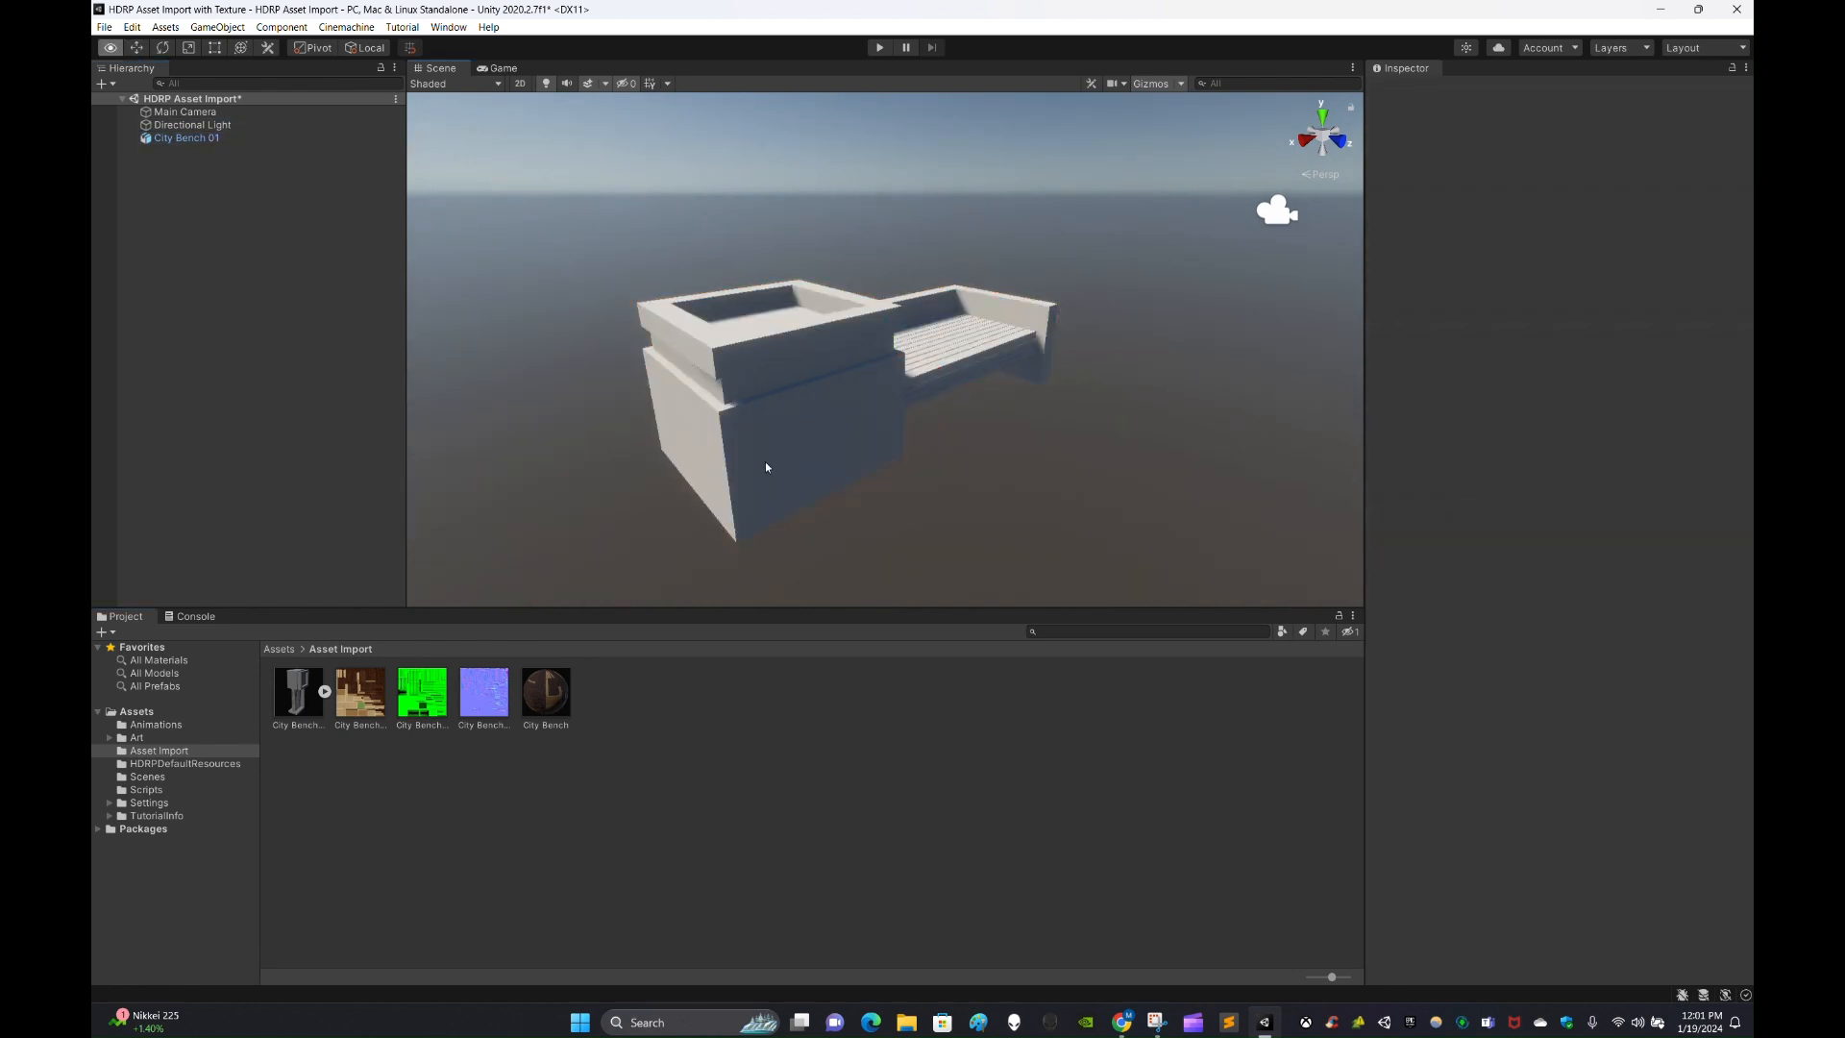
left_click_drag(767, 466, 731, 467, "alt")
left_click(241, 126)
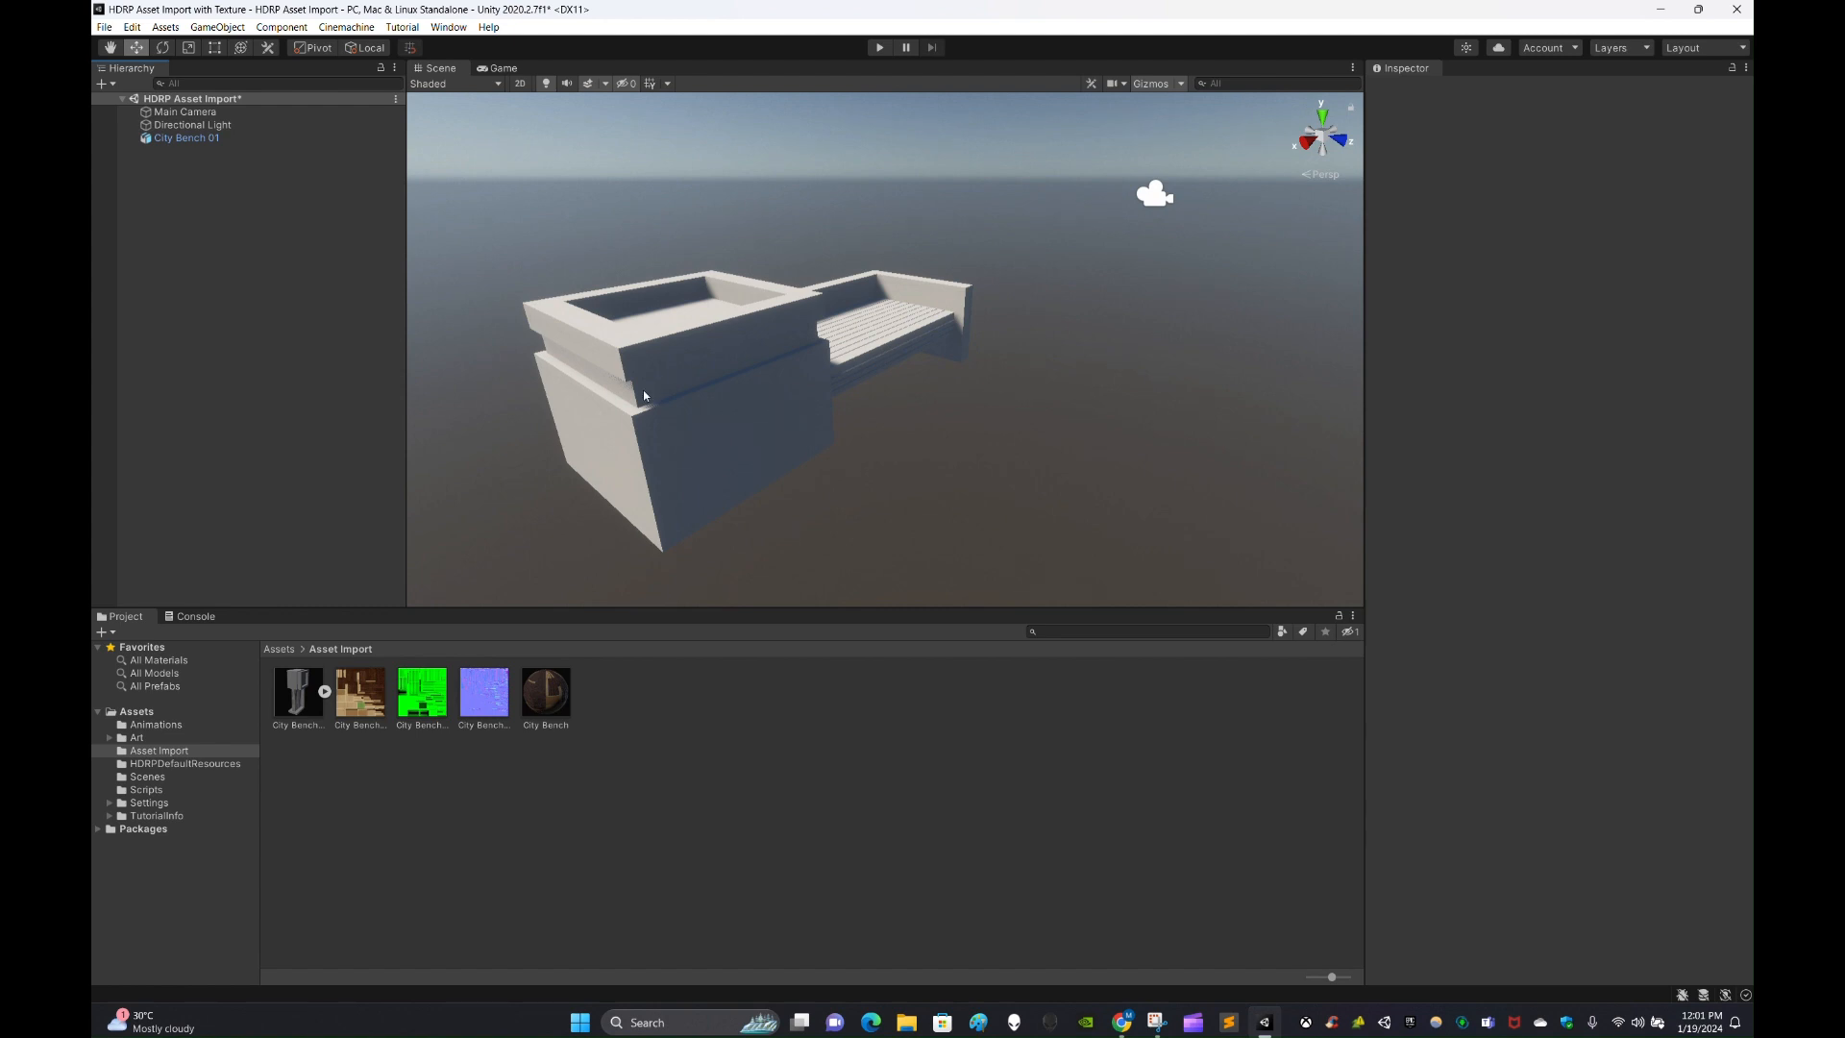
left_click(224, 139)
left_click(770, 474)
left_click_drag(769, 473, 1224, 548, "alt")
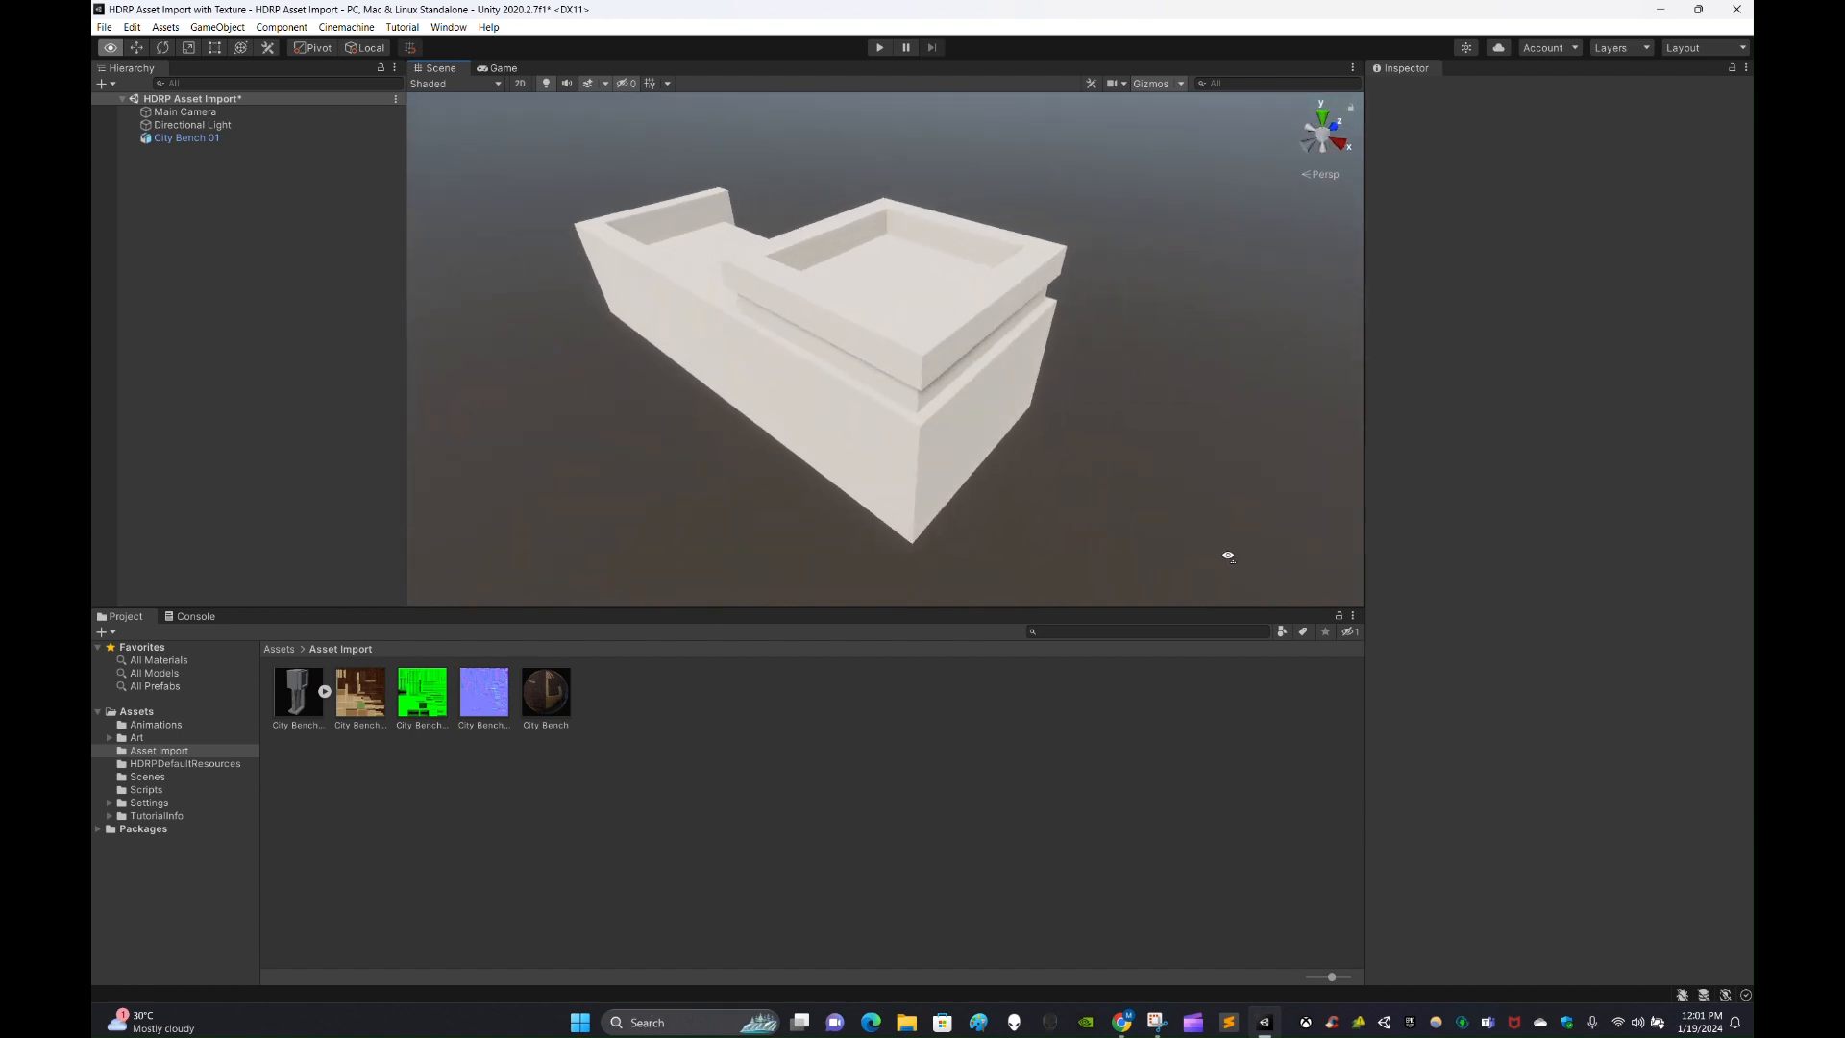
Apply the City Bench material to the City Bench 01 model in the scene.
left_click_drag(567, 730, 609, 408)
scroll(1734, 412, "up", 4, "alt")
scroll(1734, 412, "down", 3, "alt")
scroll(728, 448, "up", 3)
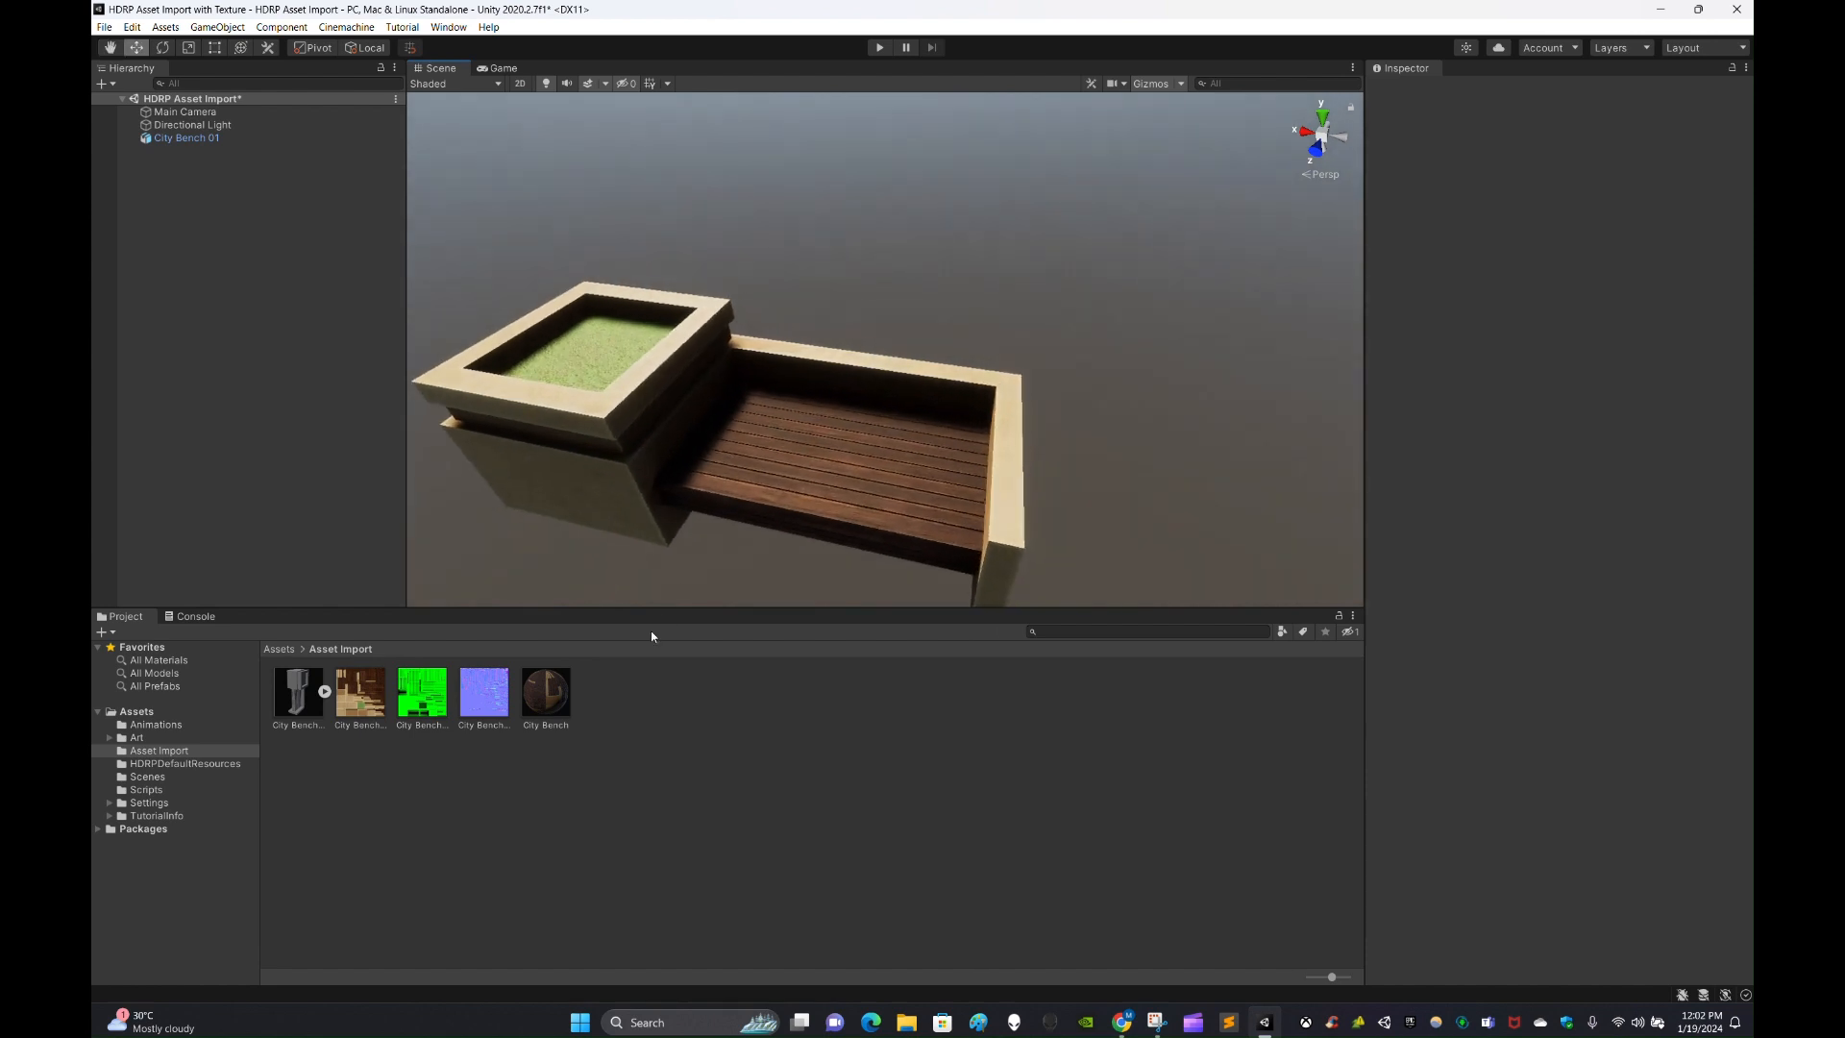
Review the City Bench material's preview and map assignments, along with its base, mask and normal textures.
left_click(546, 693)
left_click_drag(1668, 818, 1576, 822)
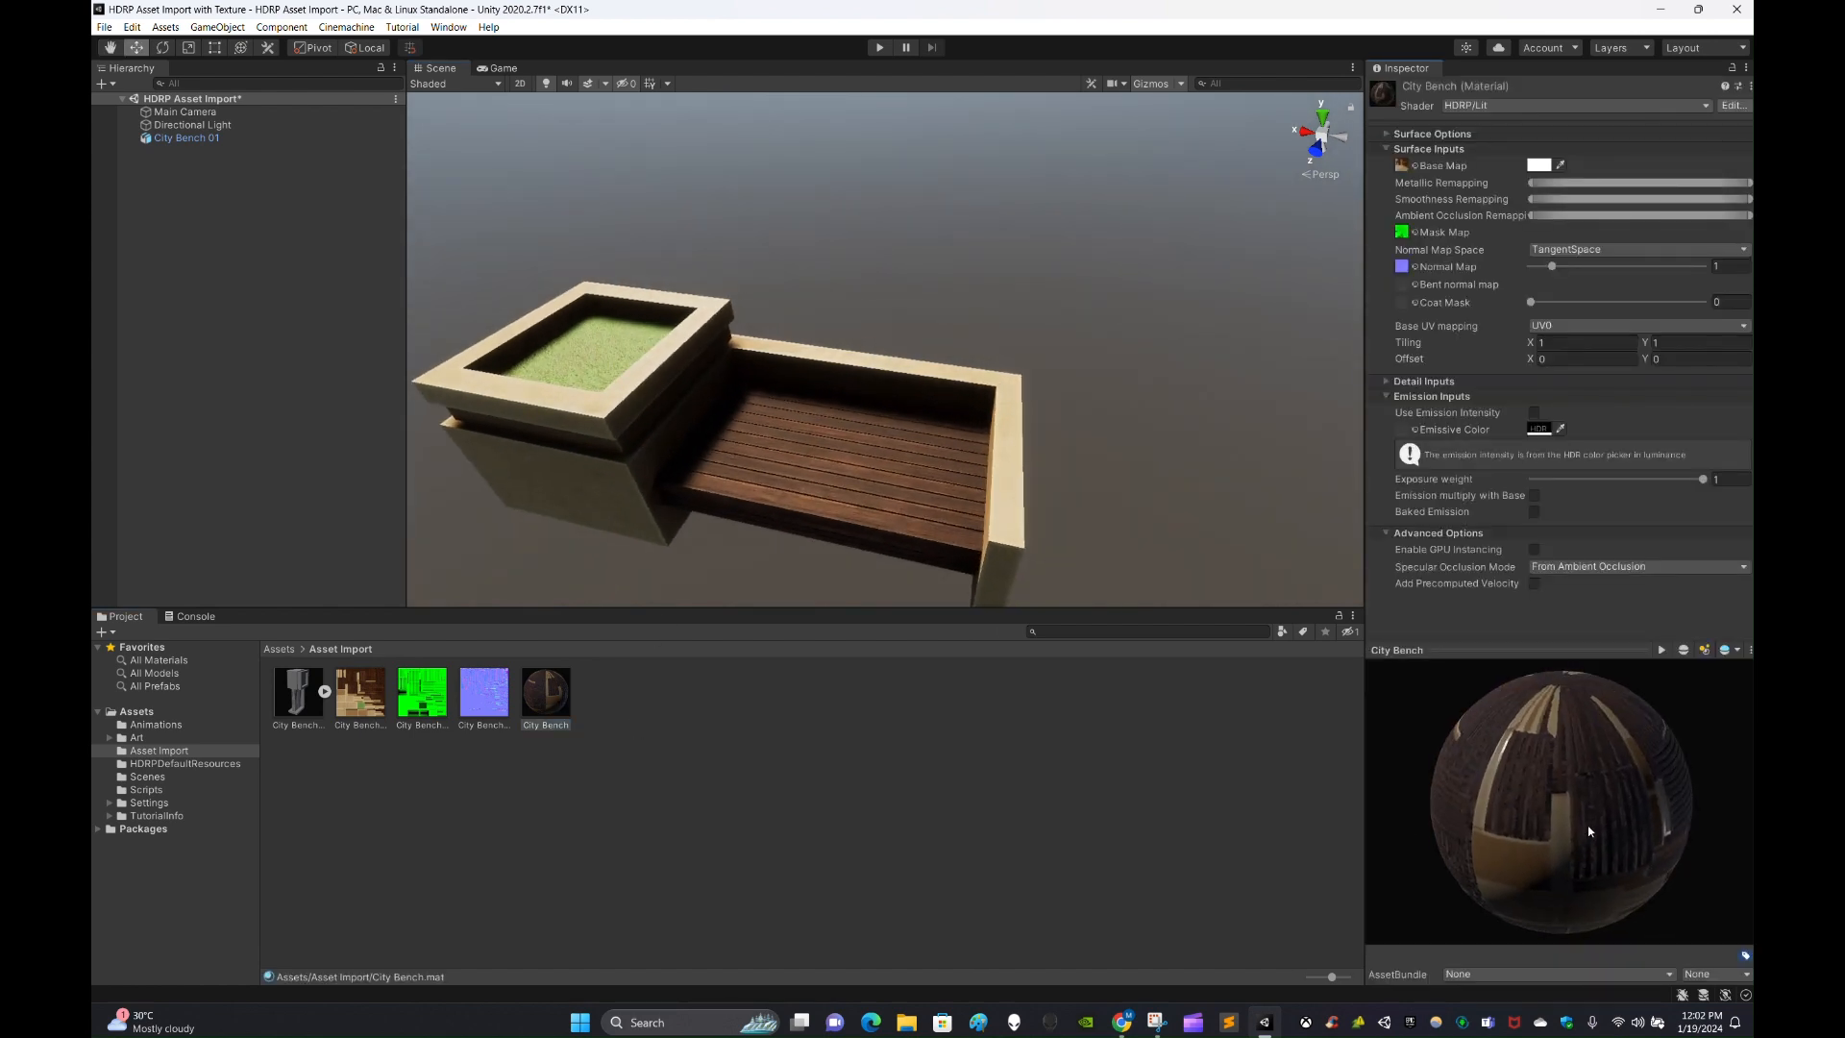
left_click(819, 850)
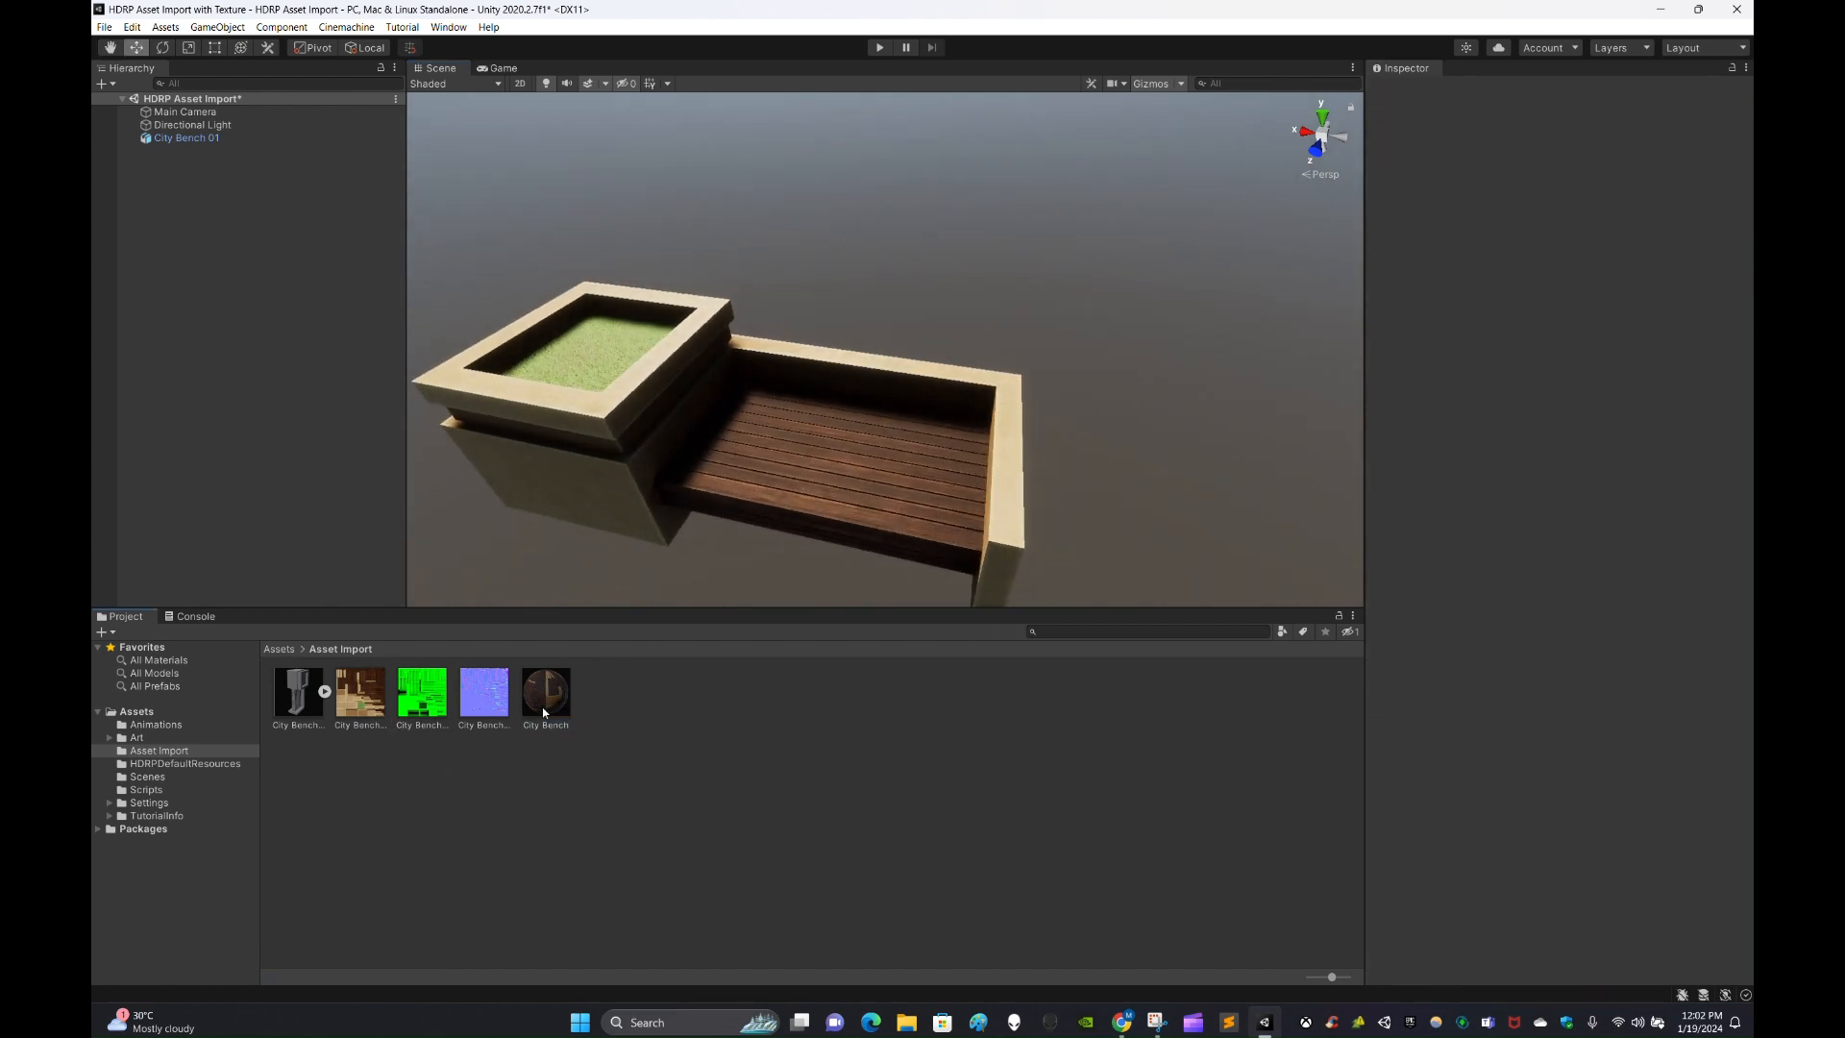
left_click(356, 702)
left_click(422, 697)
left_click(483, 704)
left_click(601, 814)
Inspect the textured bench in the Scene view from different angles, including the planter and wooden seat.
left_click_drag(733, 548, 947, 515, "alt")
key("w")
right_click_drag(947, 515, 1022, 477)
key("s")
key("w")
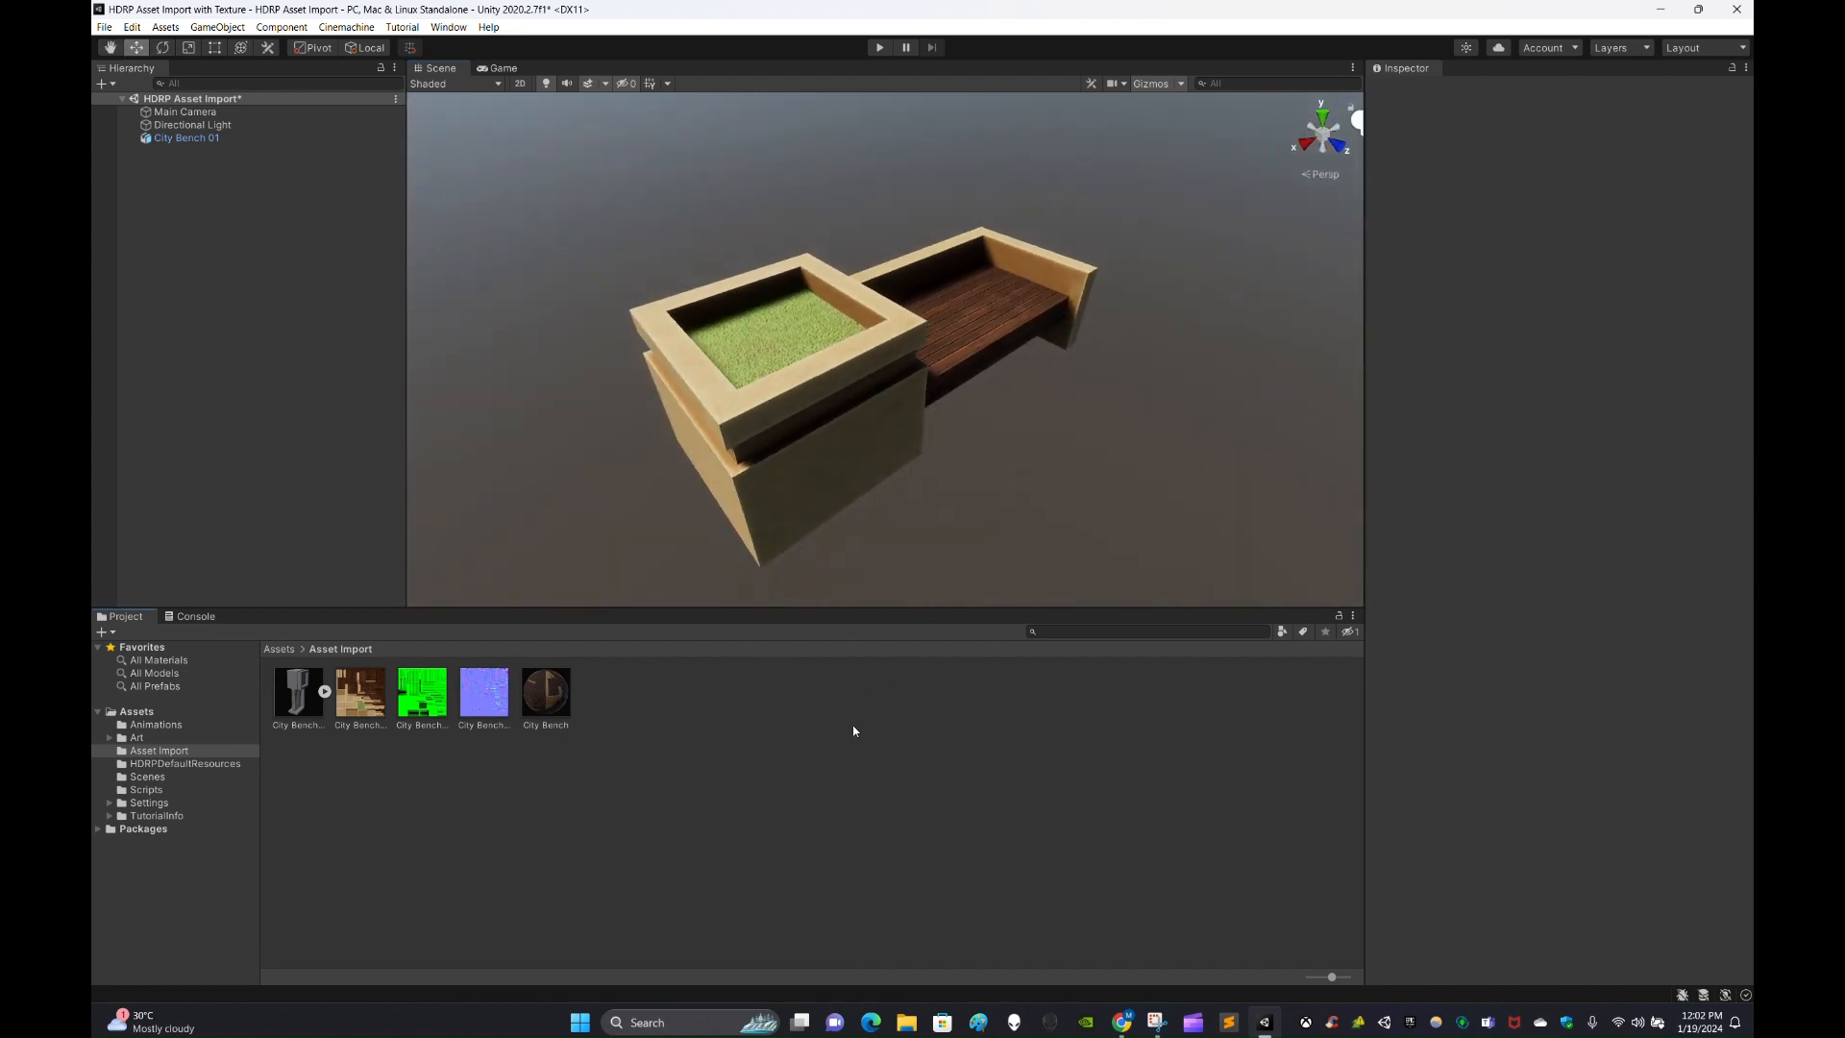
left_click_drag(939, 457, 992, 453, "alt")
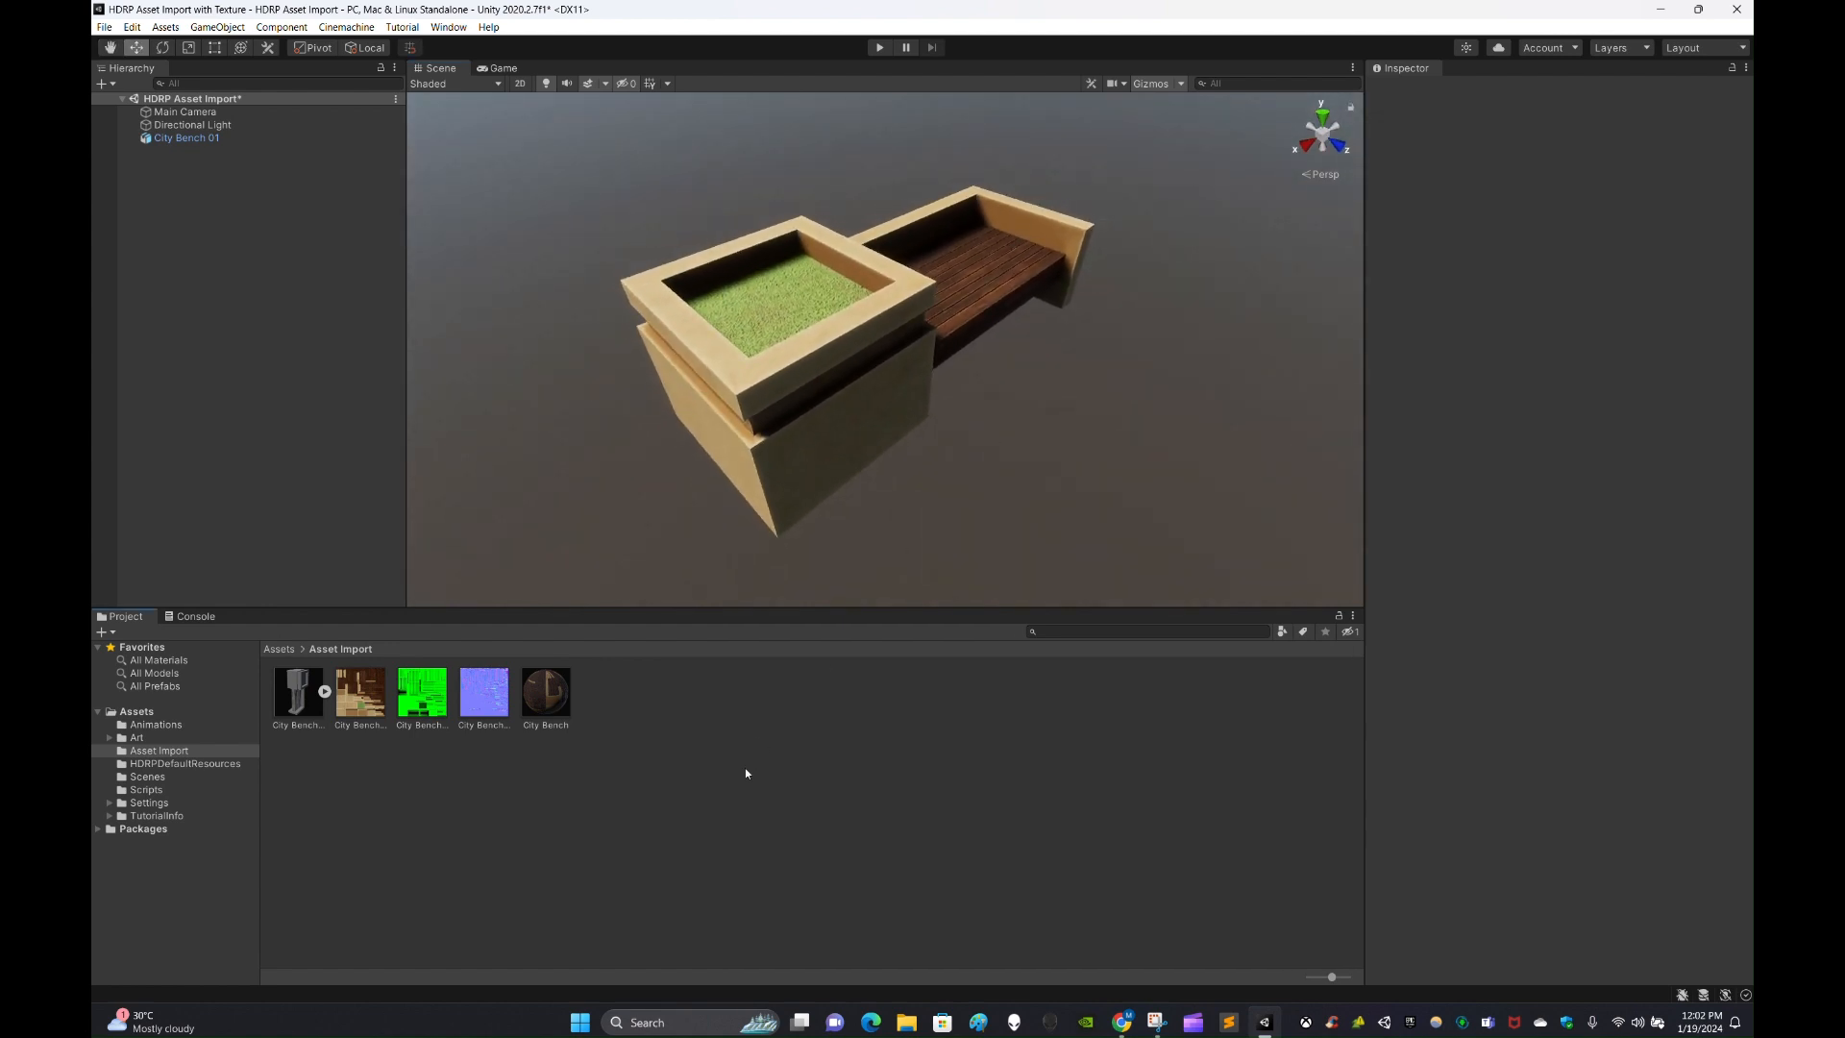